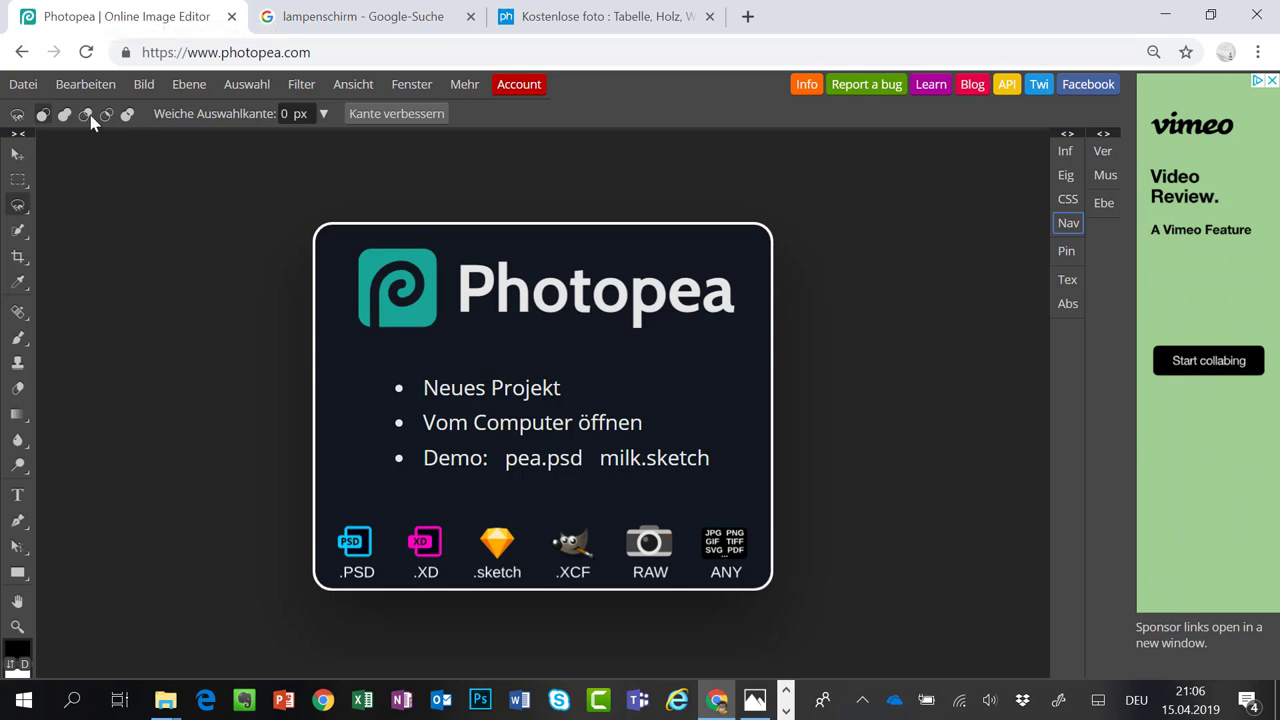
# Open the table lamp photo from its c.pxhere.com image URL.
pyautogui.click(31, 88)
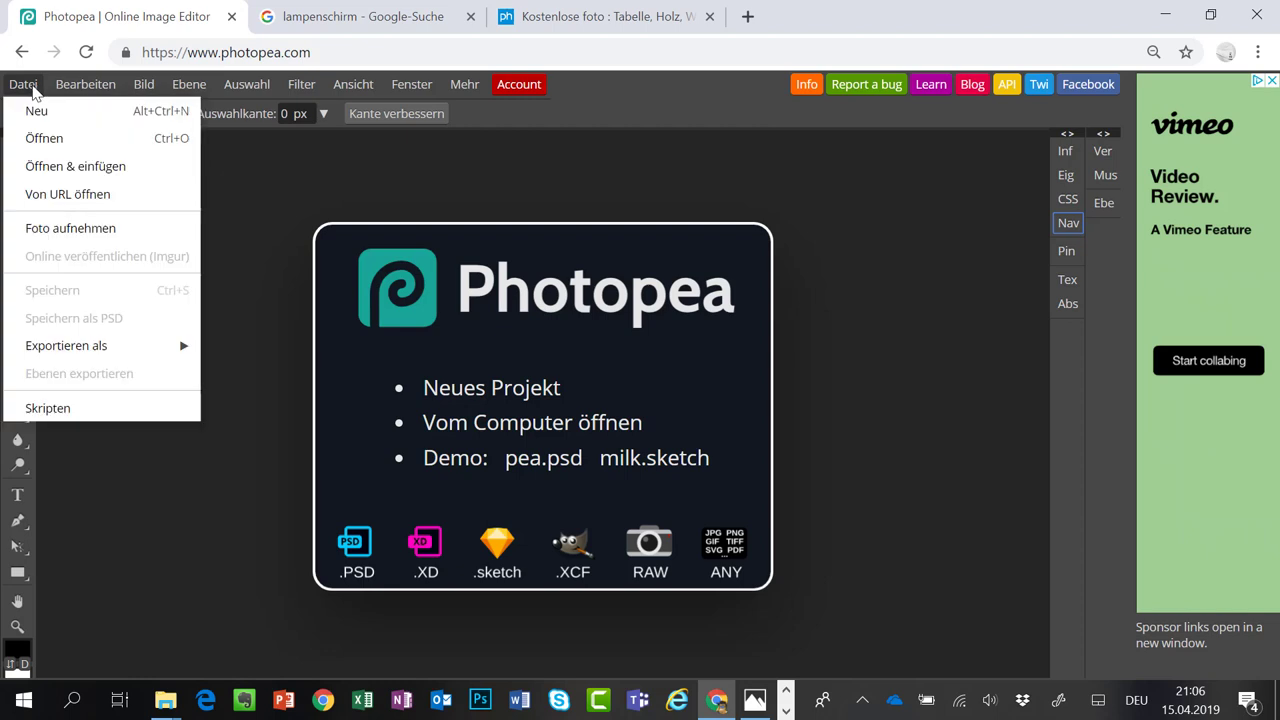
pyautogui.click(60, 195)
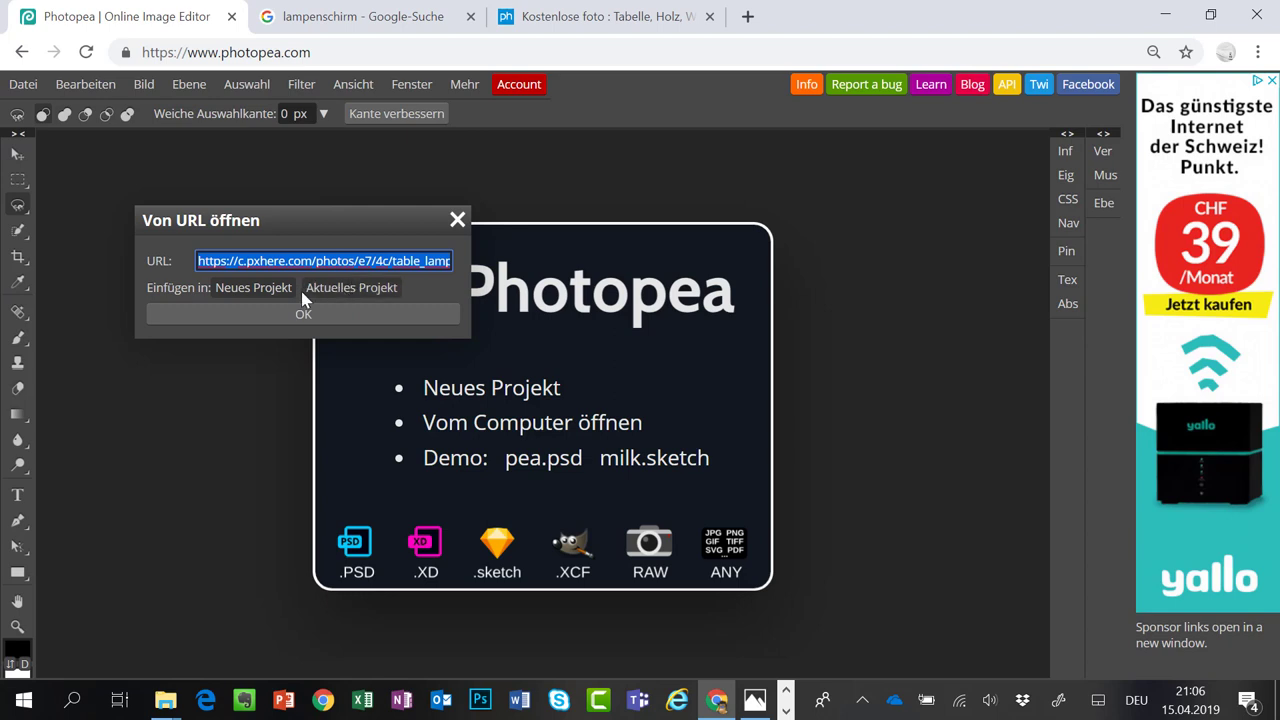
pyautogui.click(293, 315)
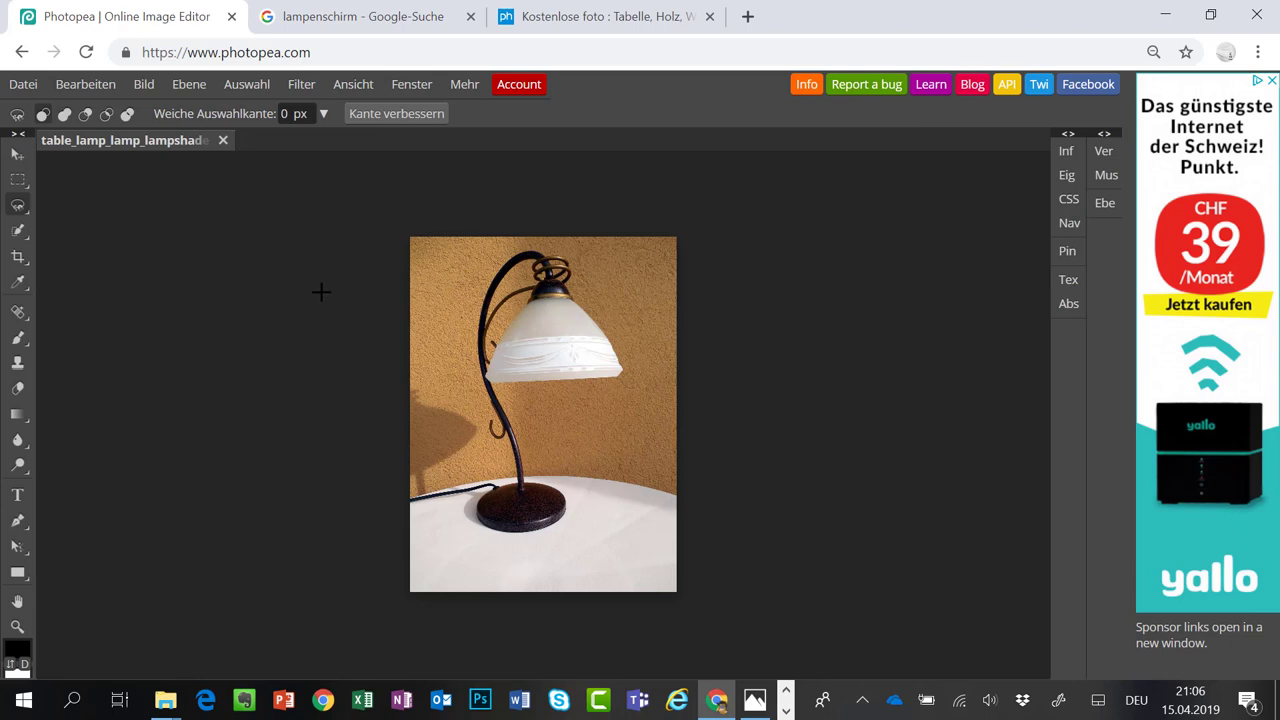
# Open the mountain picture alpstein17.jpg from the landschaften folder as a second document.
pyautogui.click(20, 84)
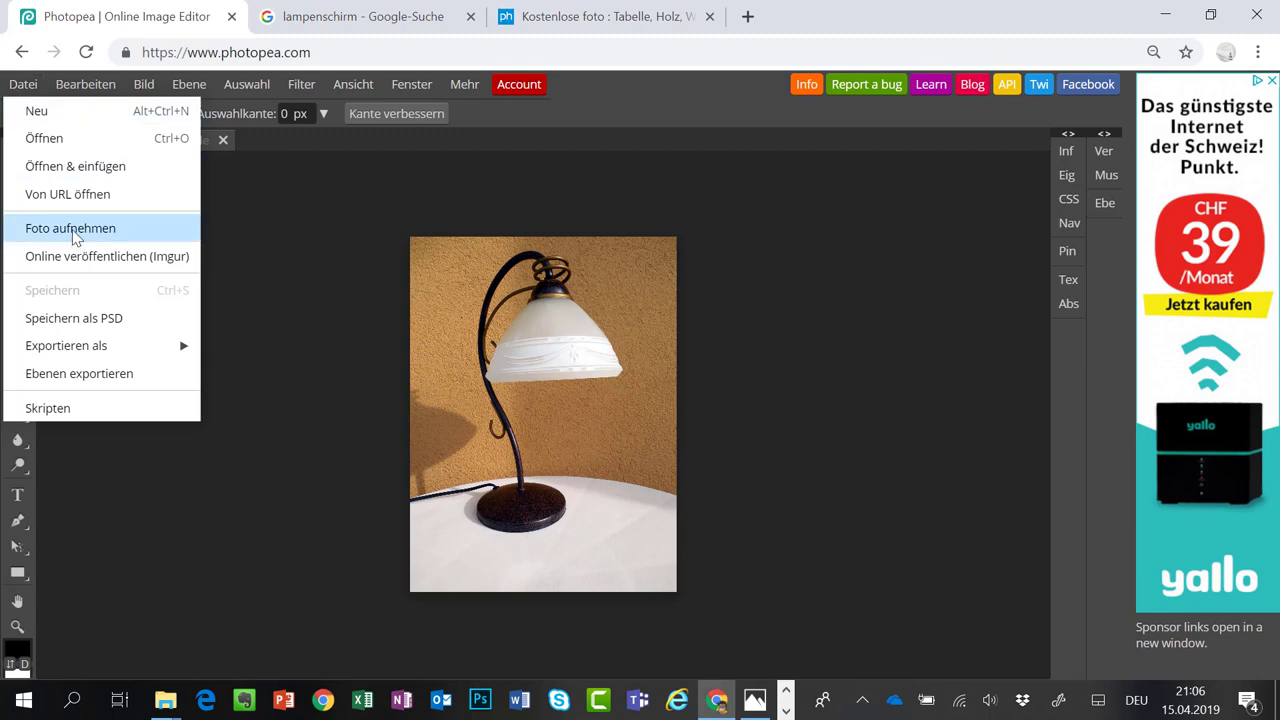
pyautogui.click(80, 143)
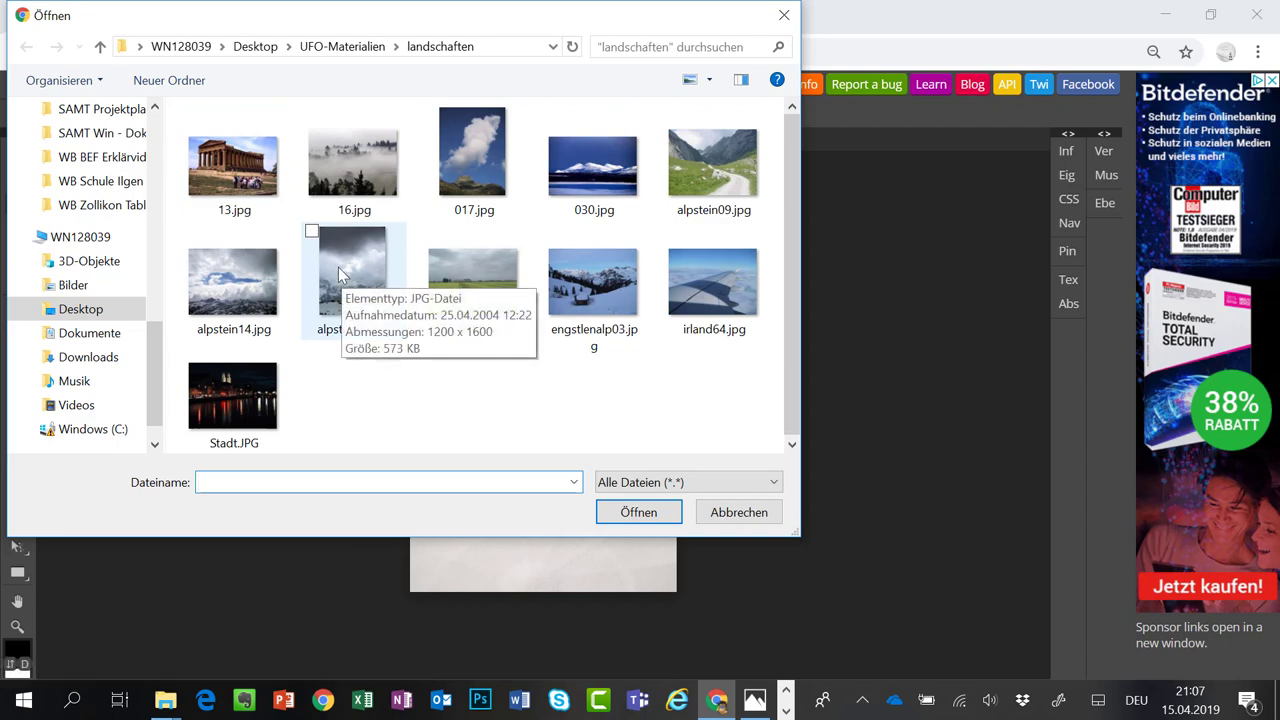
pyautogui.click(338, 267)
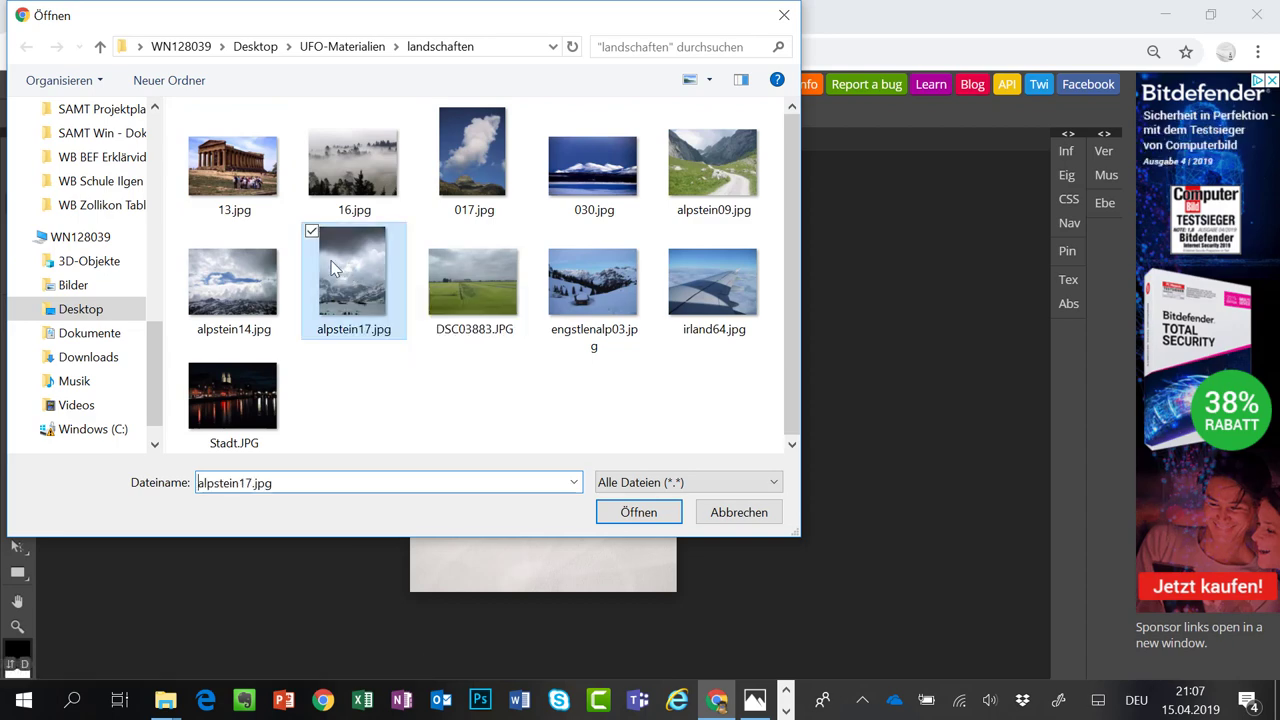
pyautogui.click(630, 514)
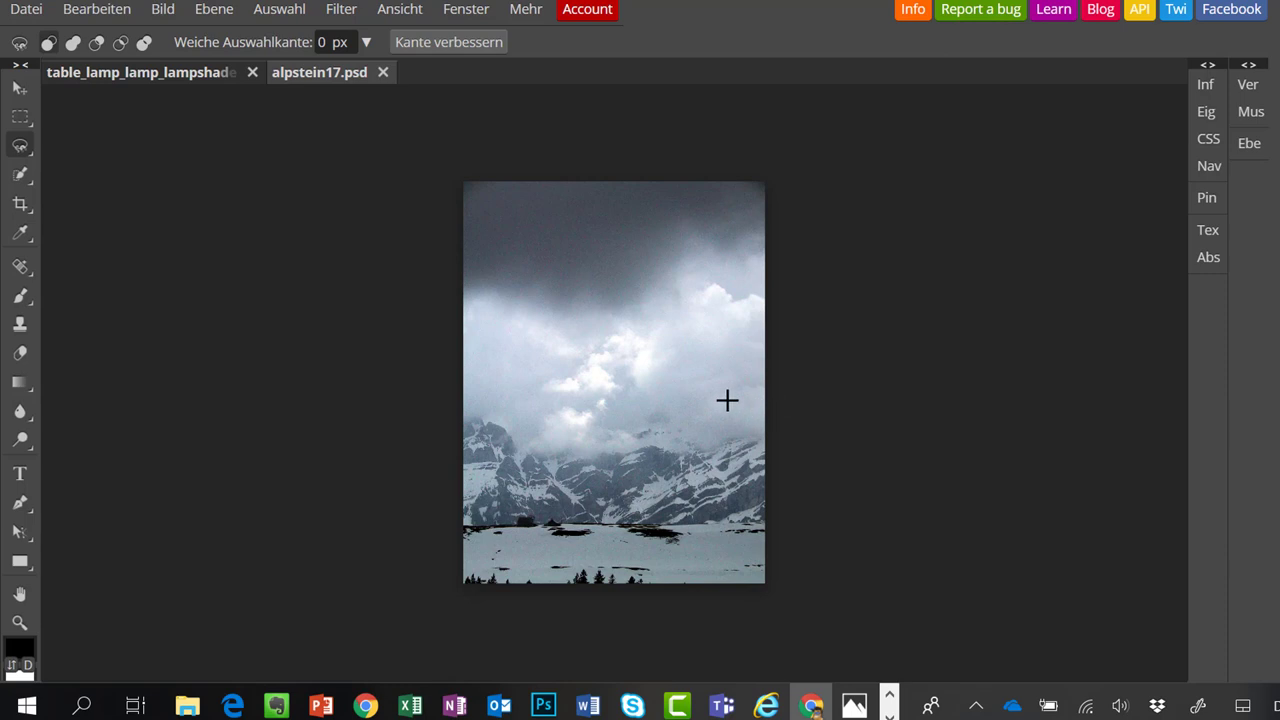
# Select a rectangular area around the lampshade in the table lamp photo and copy it.
pyautogui.click(175, 72)
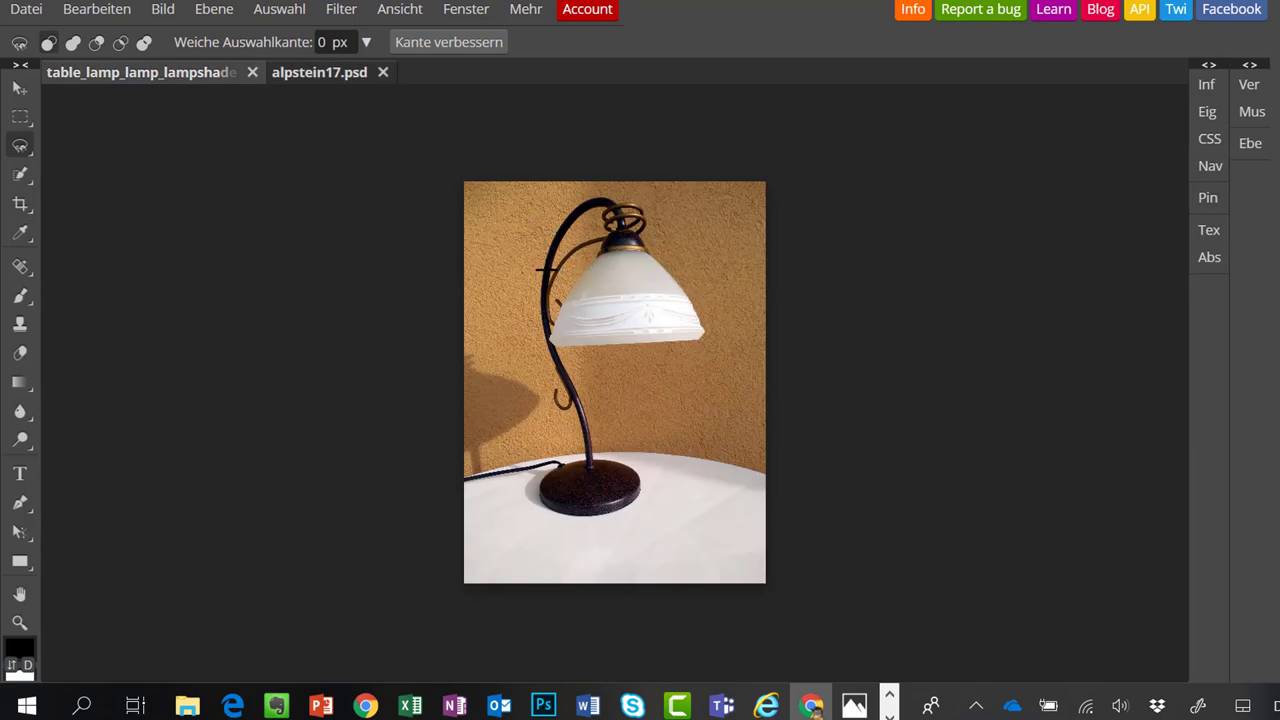
pyautogui.rightClick(20, 145)
pyautogui.click(20, 117)
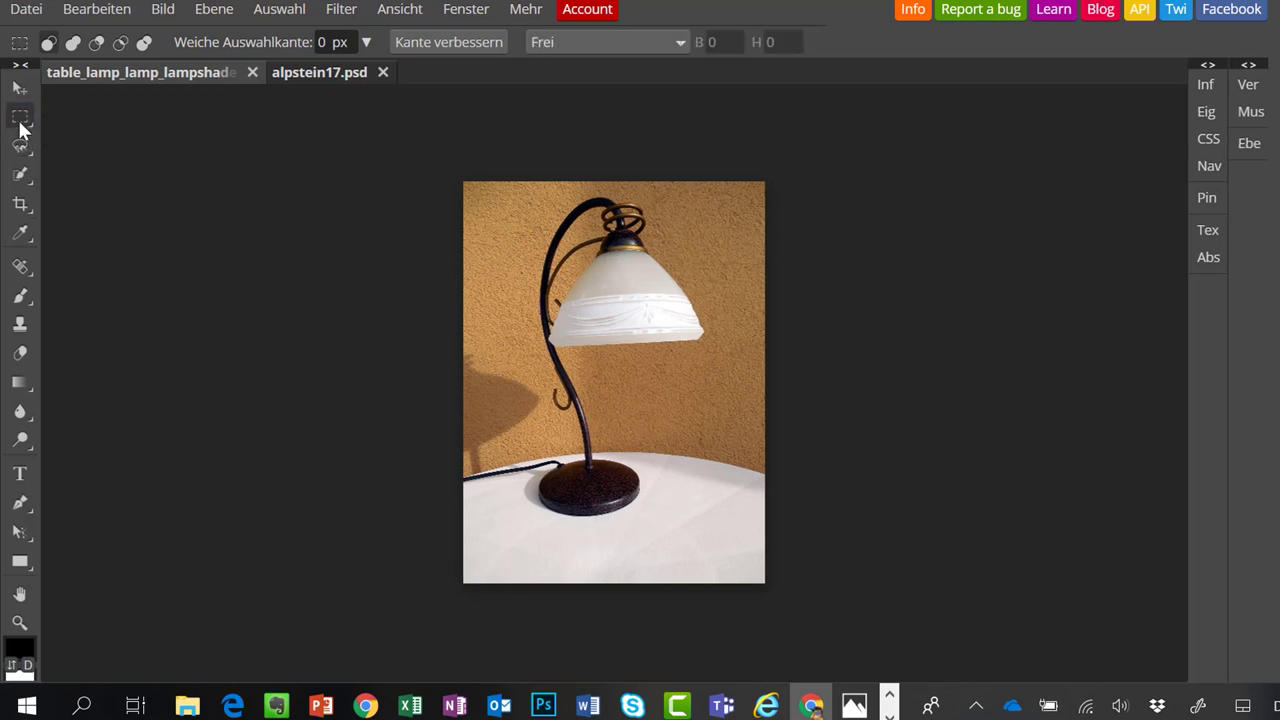
pyautogui.moveTo(512, 219); pyautogui.dragTo(727, 368)
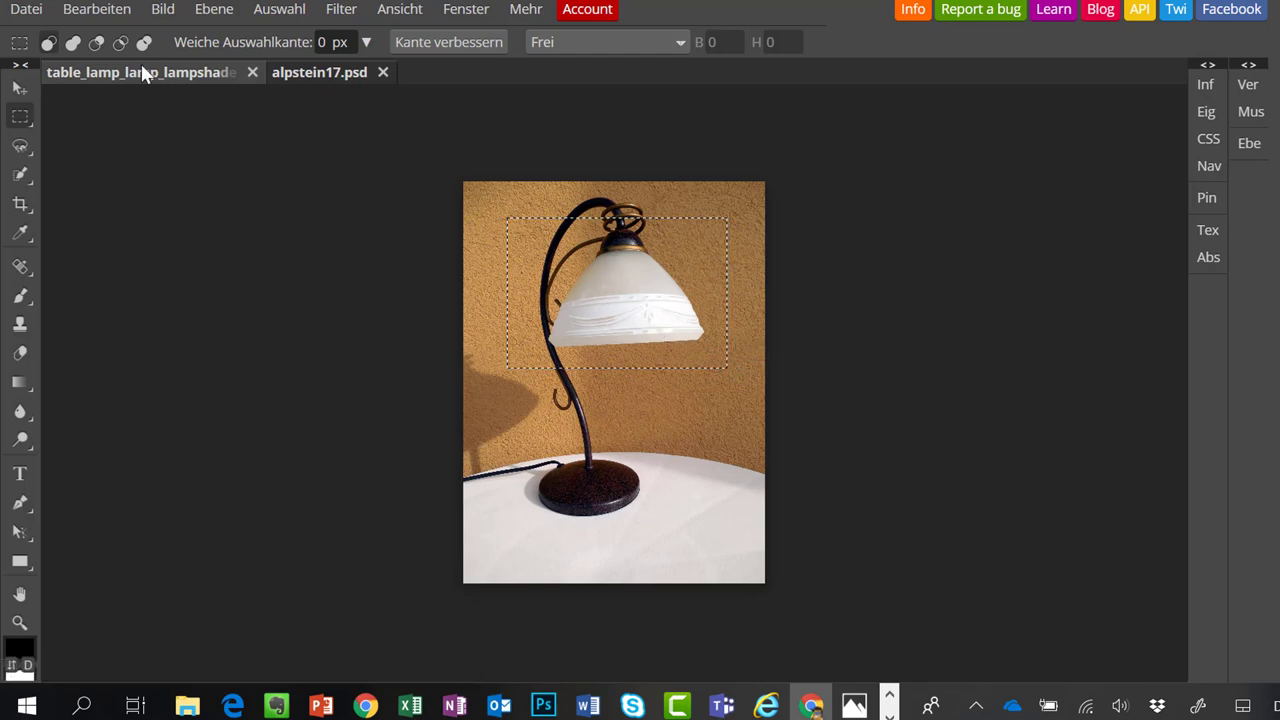
pyautogui.click(118, 8)
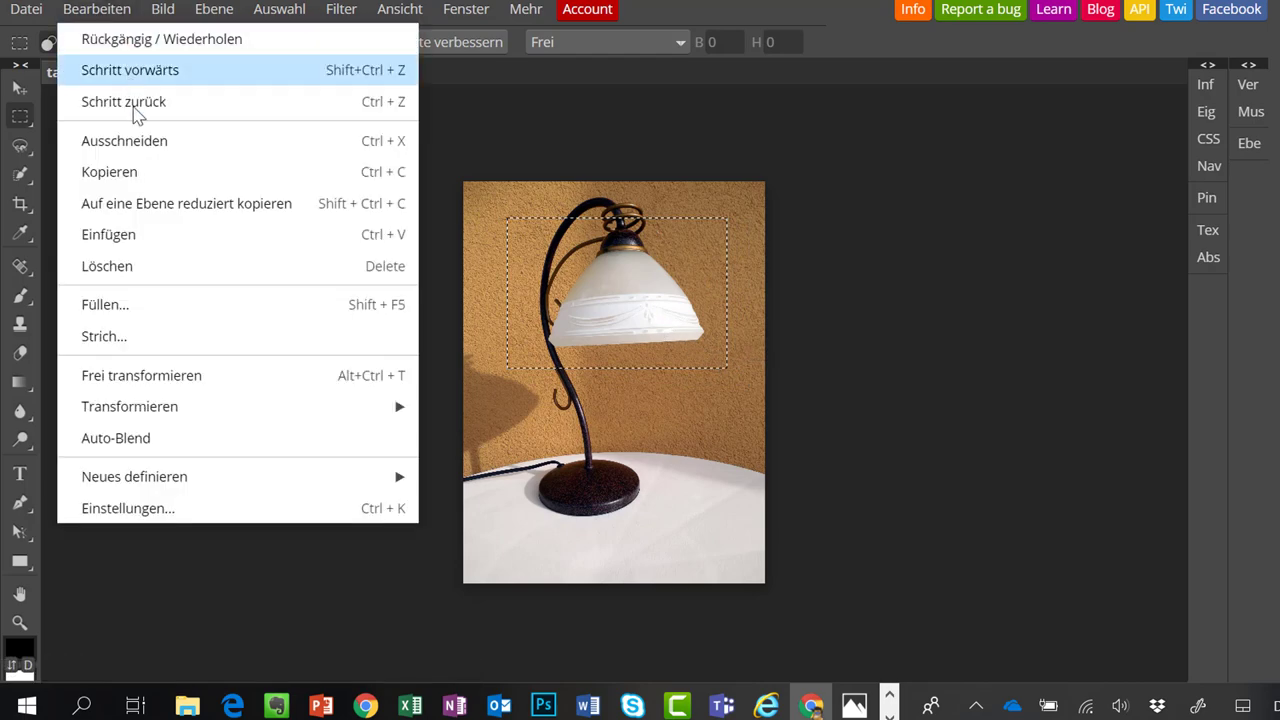
pyautogui.click(134, 175)
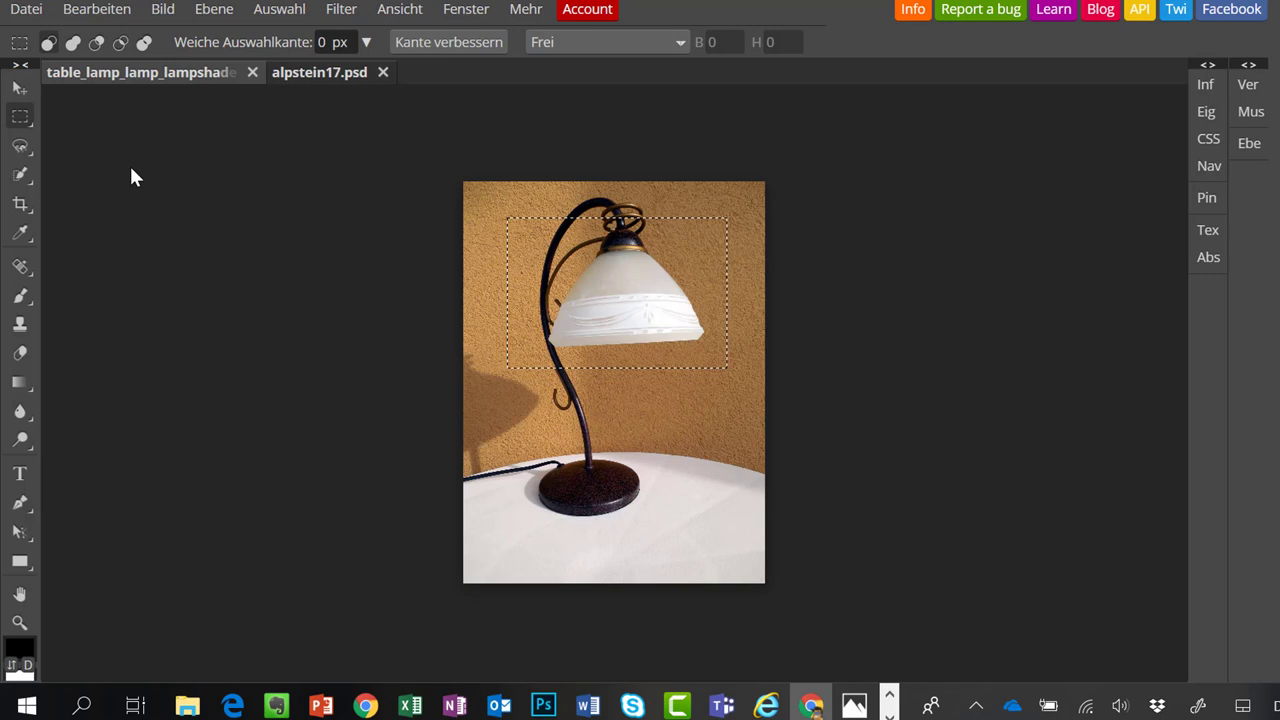
# Paste the copied lampshade area into the alpstein17 mountain picture.
pyautogui.click(314, 72)
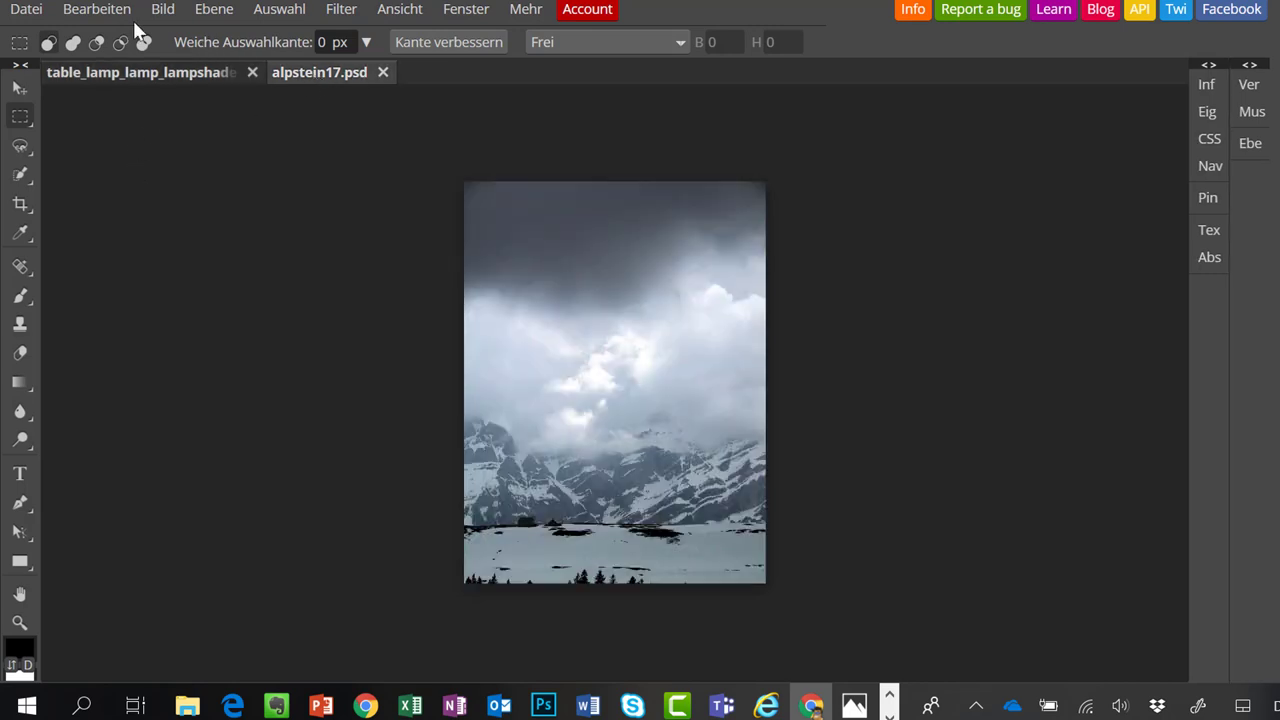
pyautogui.click(100, 9)
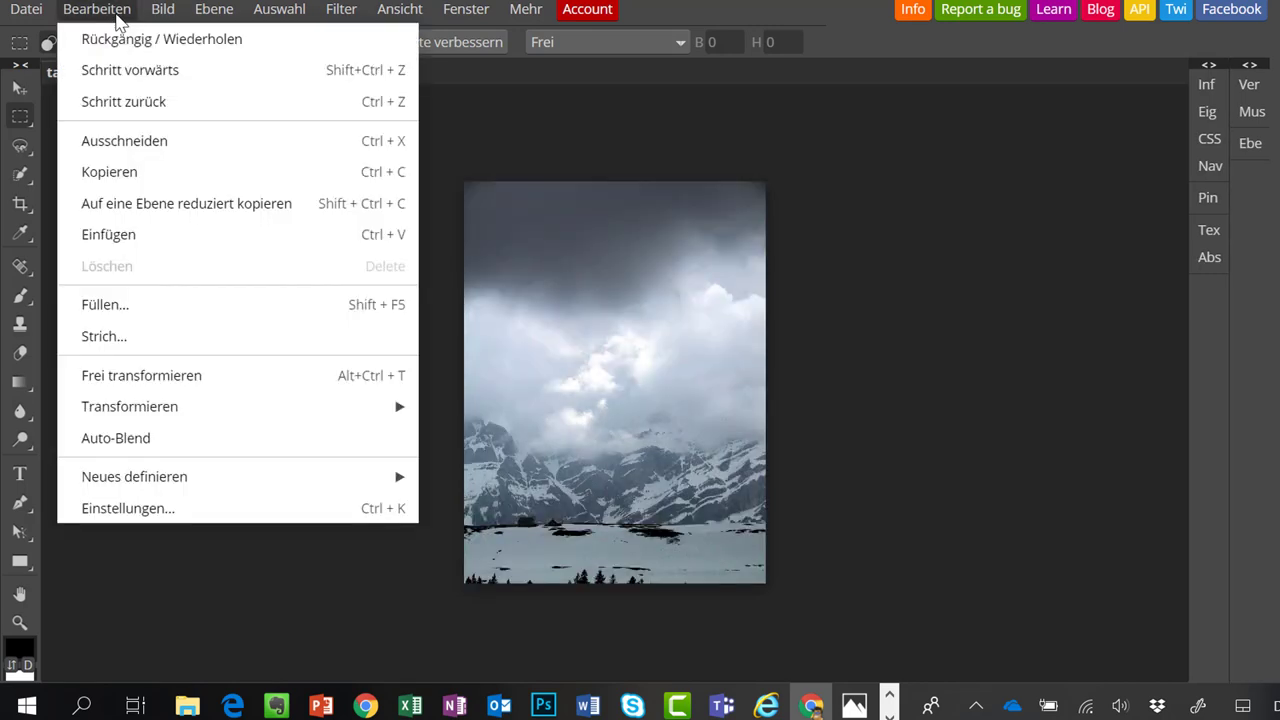
pyautogui.click(140, 242)
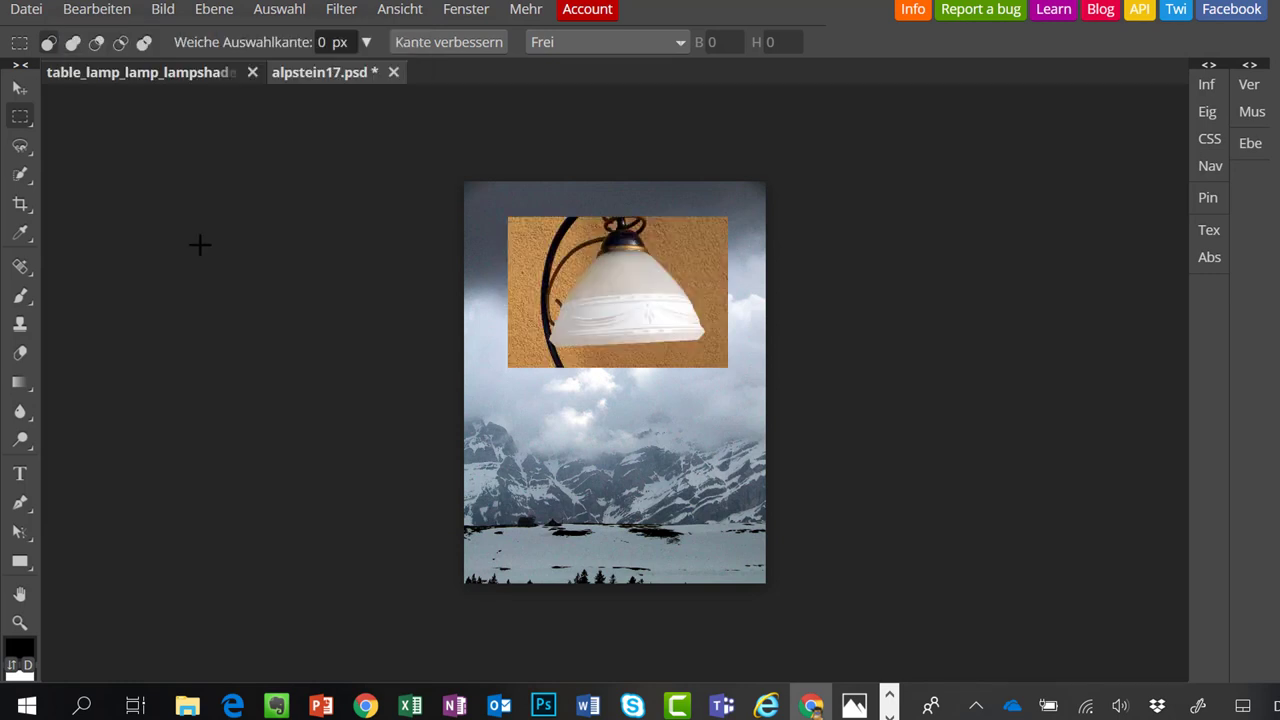
# Free-transform the pasted lamp piece to about 75% size, rotate it about 13.5° and place it in the clouds at about X 709, Y 484.
pyautogui.click(112, 9)
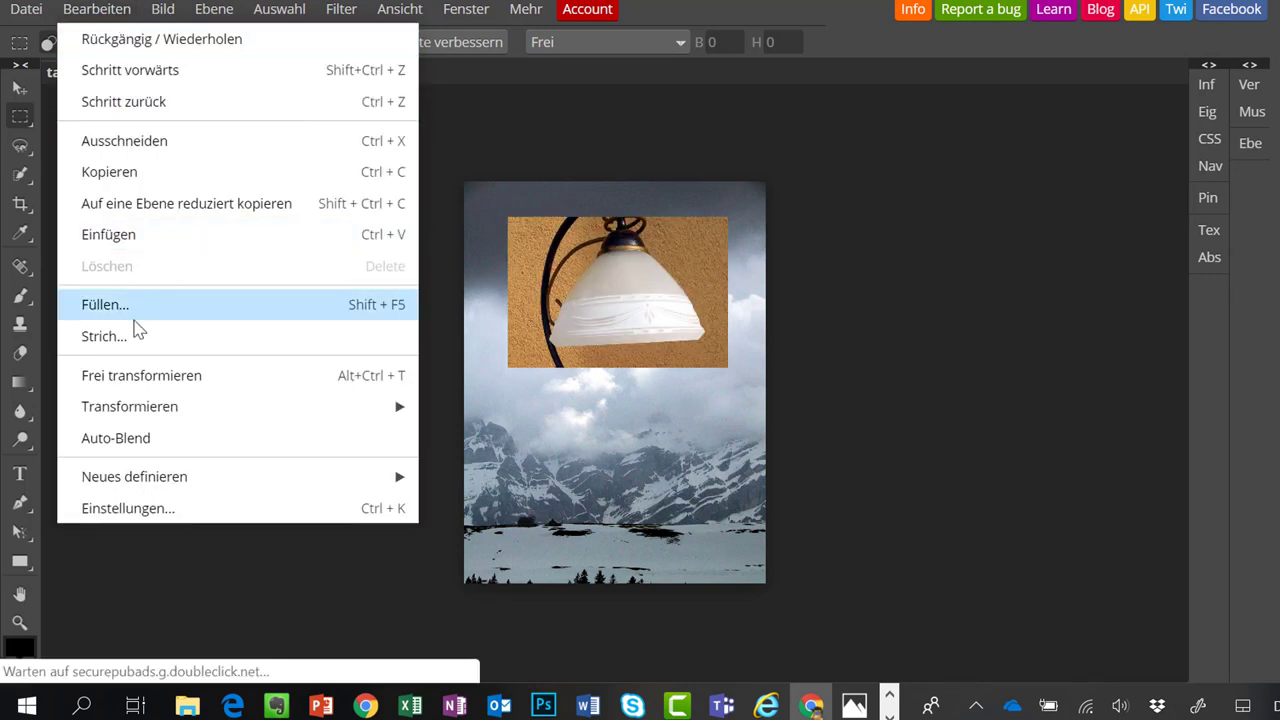
pyautogui.click(141, 381)
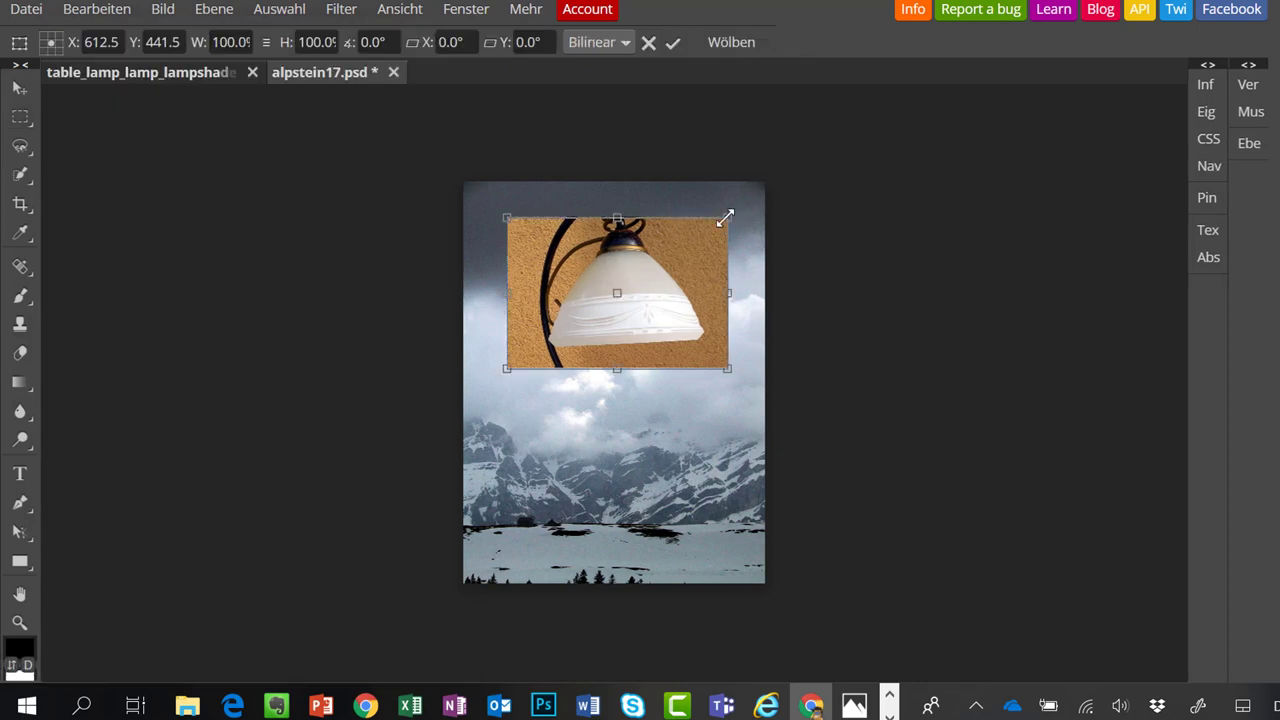
pyautogui.moveTo(725, 218); pyautogui.dragTo(721, 262)
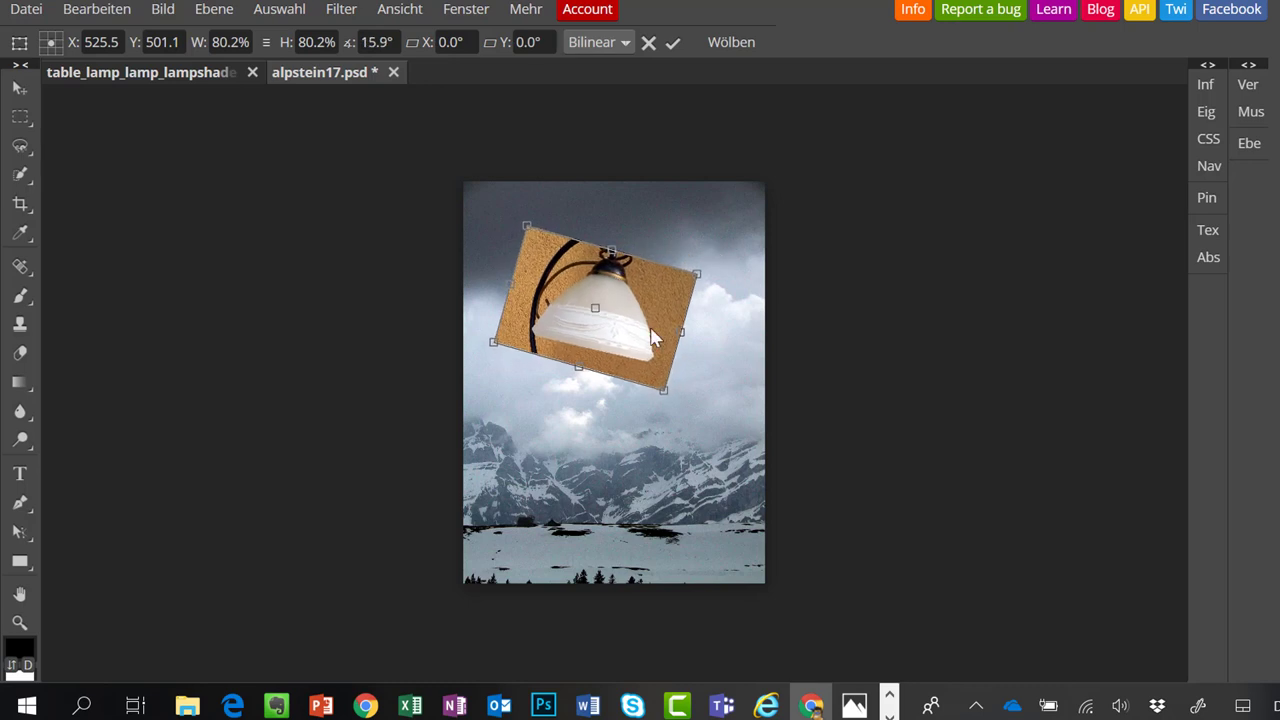
pyautogui.moveTo(680, 332); pyautogui.dragTo(720, 324)
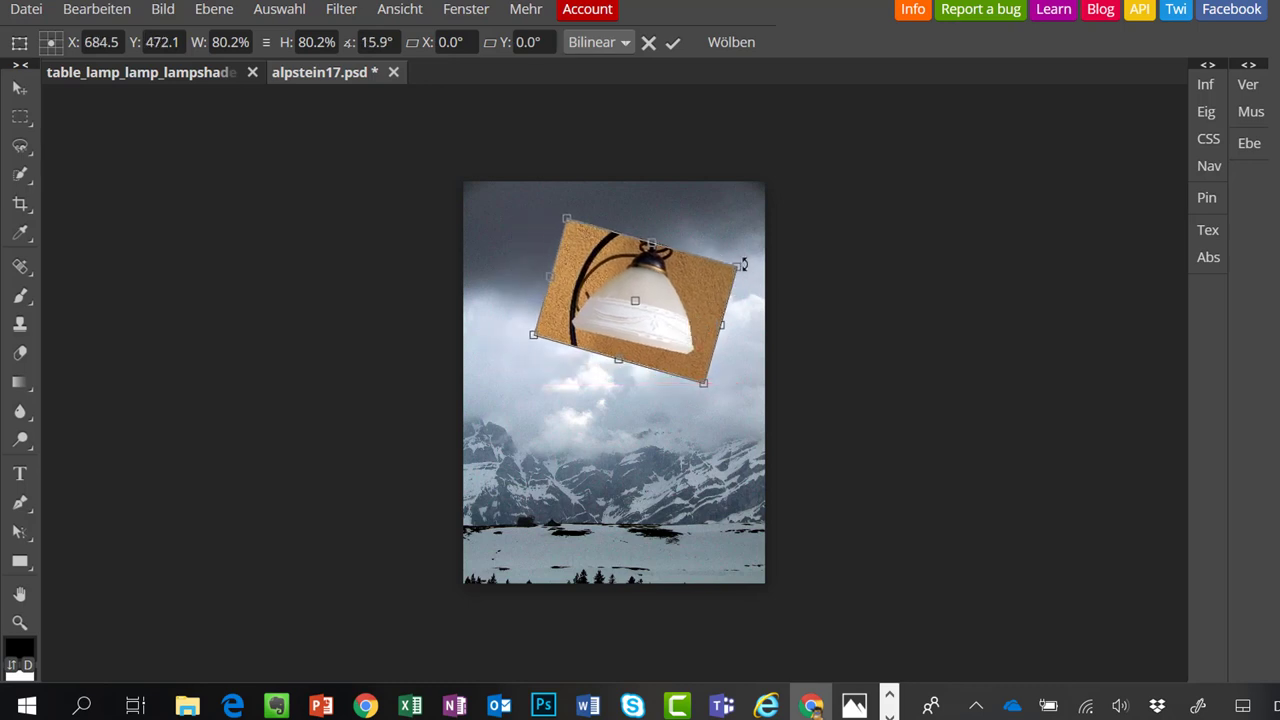
pyautogui.moveTo(743, 263); pyautogui.dragTo(745, 259)
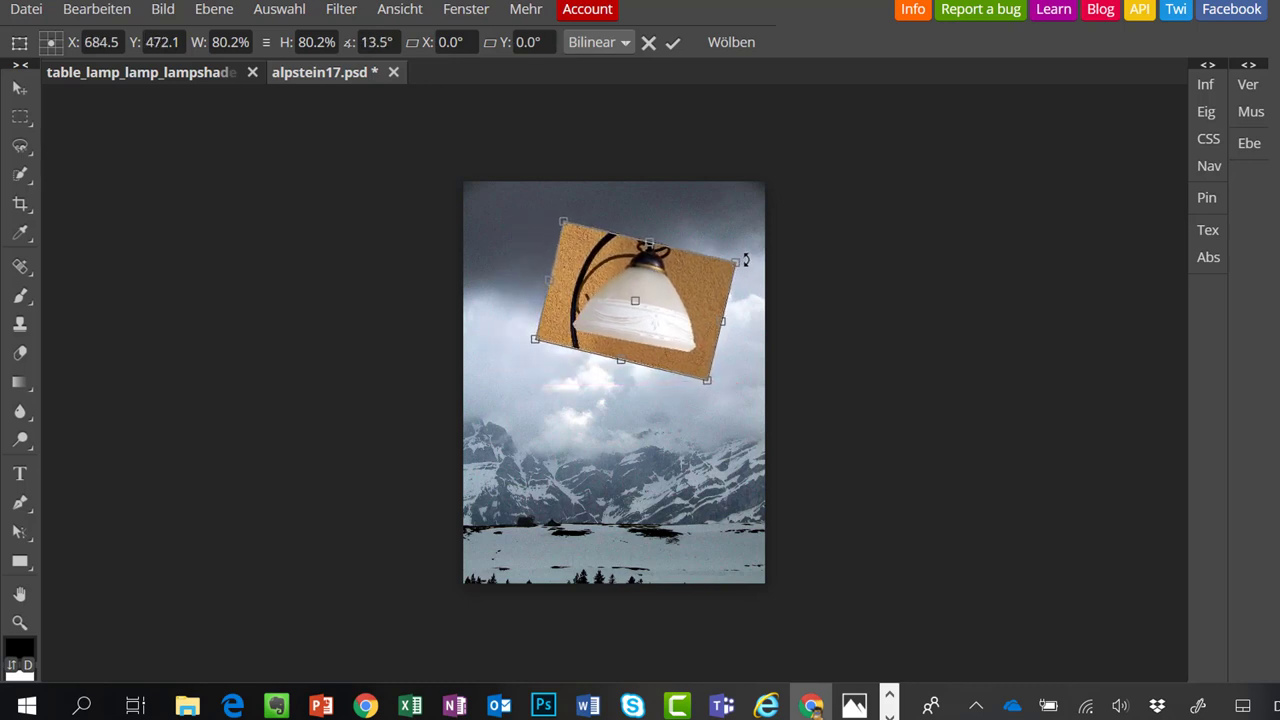
pyautogui.moveTo(733, 268); pyautogui.dragTo(722, 270)
pyautogui.moveTo(663, 320); pyautogui.dragTo(672, 322)
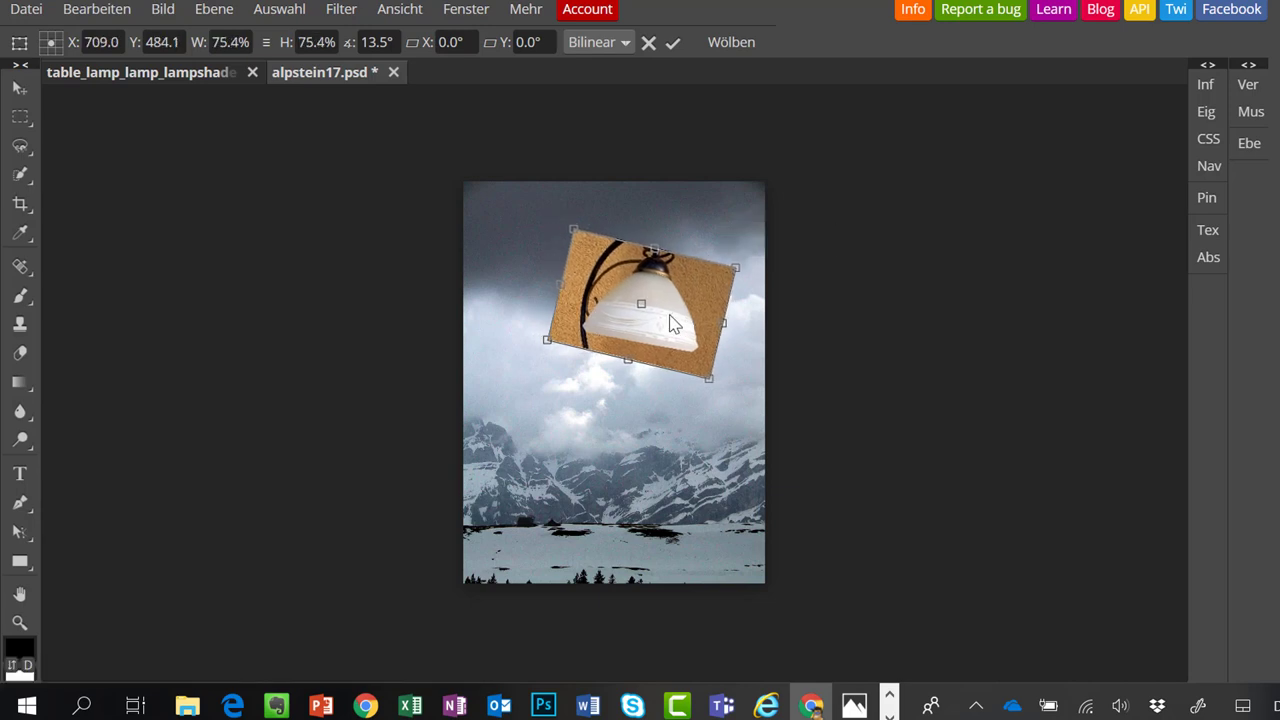
pyautogui.click(668, 42)
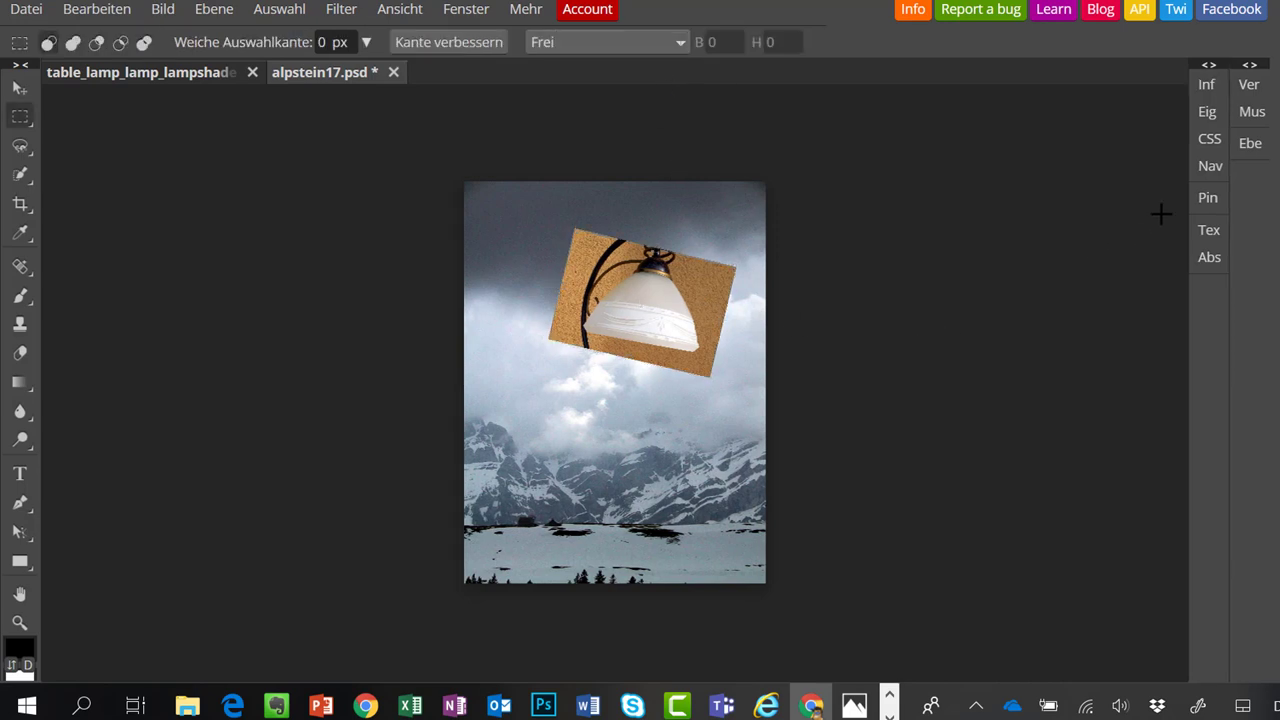
# Trace the lampshade and its dark metal cap with the Magnetic Lasso and close the outline into a selection.
pyautogui.click(1206, 164)
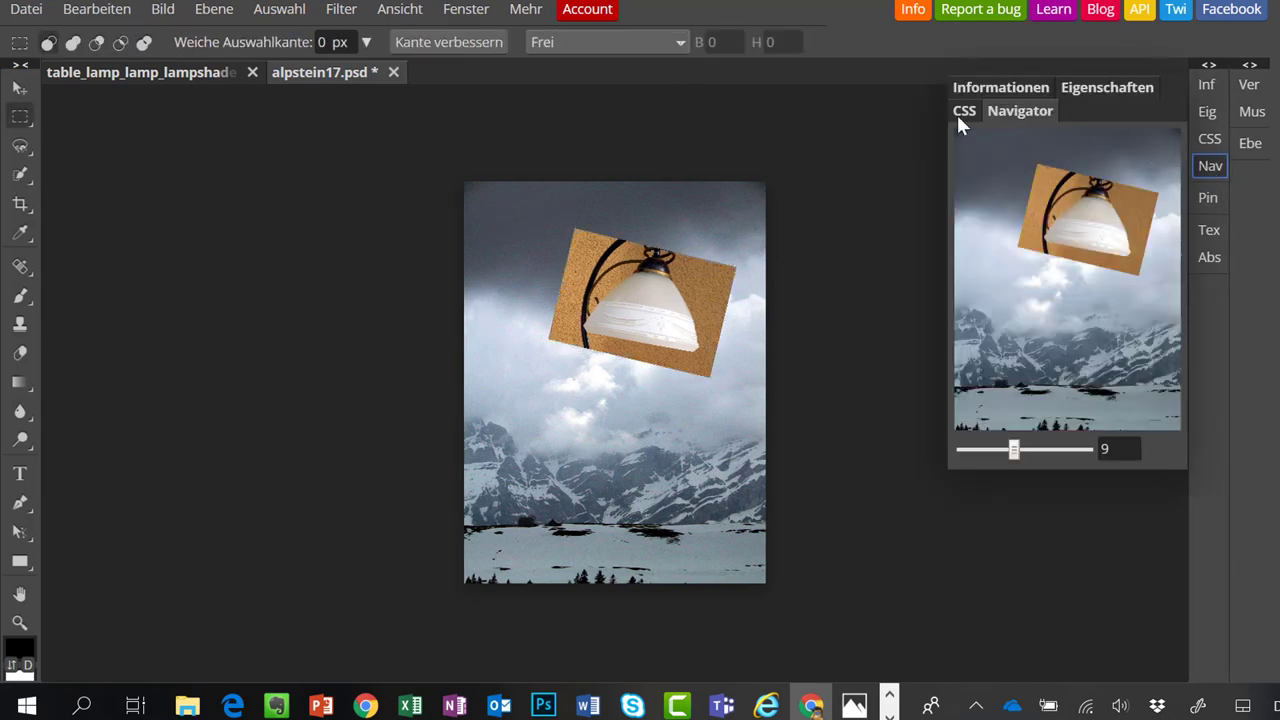
pyautogui.click(484, 17)
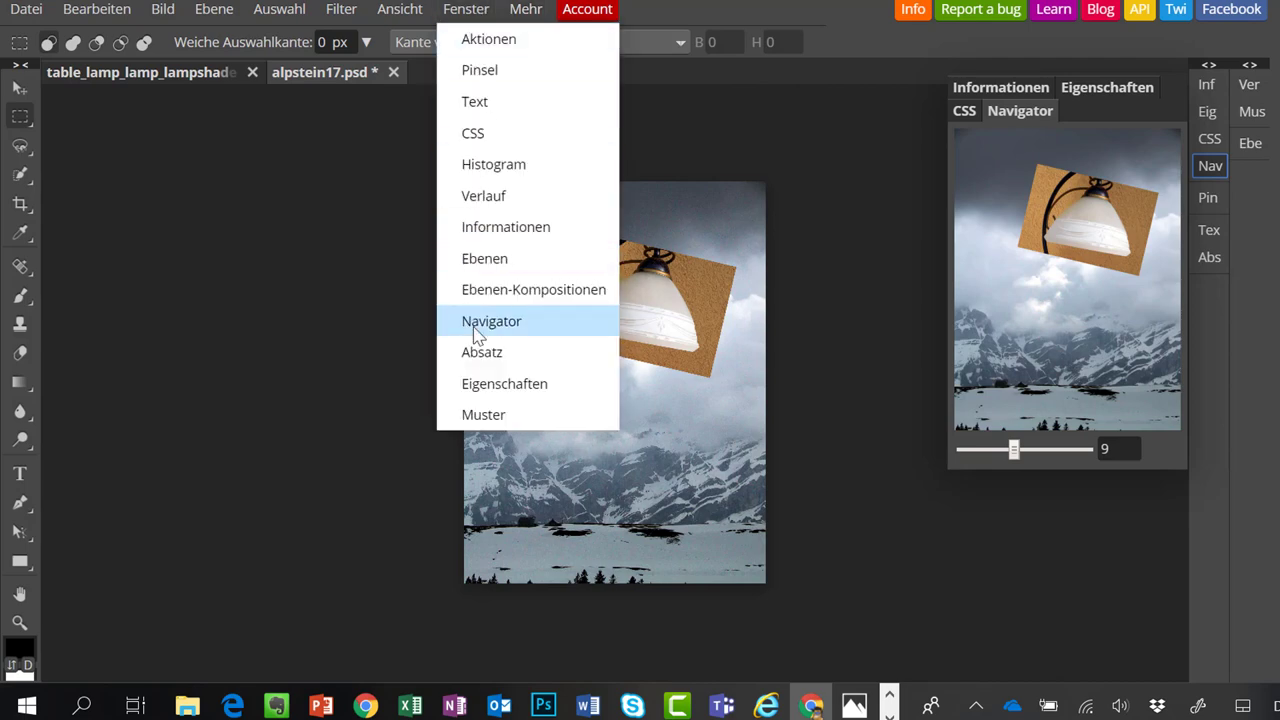
pyautogui.click(464, 12)
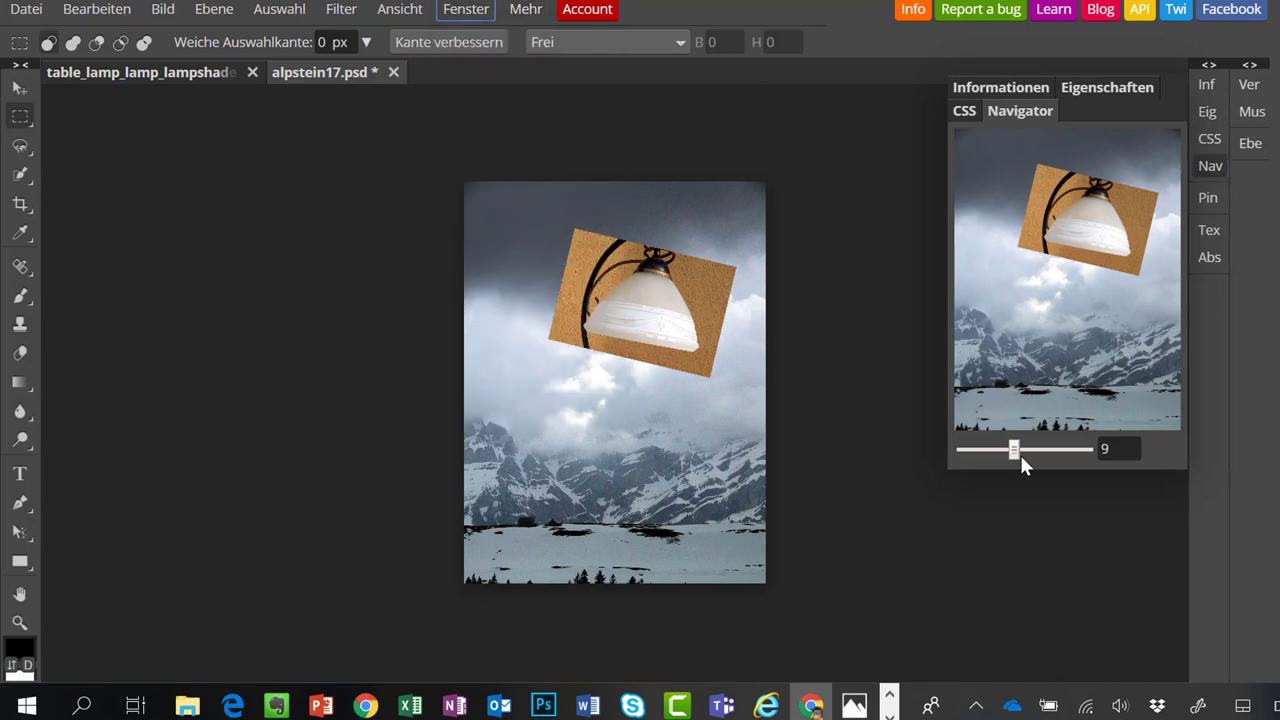
pyautogui.moveTo(1013, 450); pyautogui.dragTo(1032, 450)
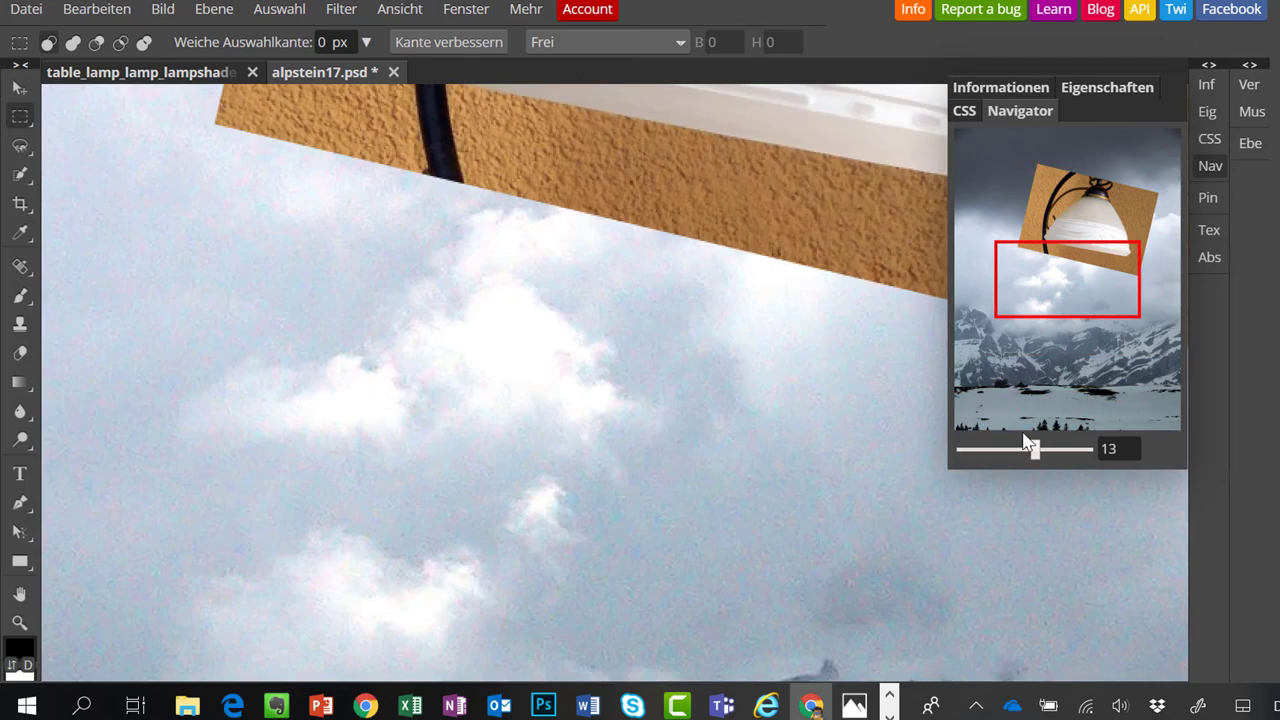
pyautogui.moveTo(1063, 274); pyautogui.dragTo(1076, 214)
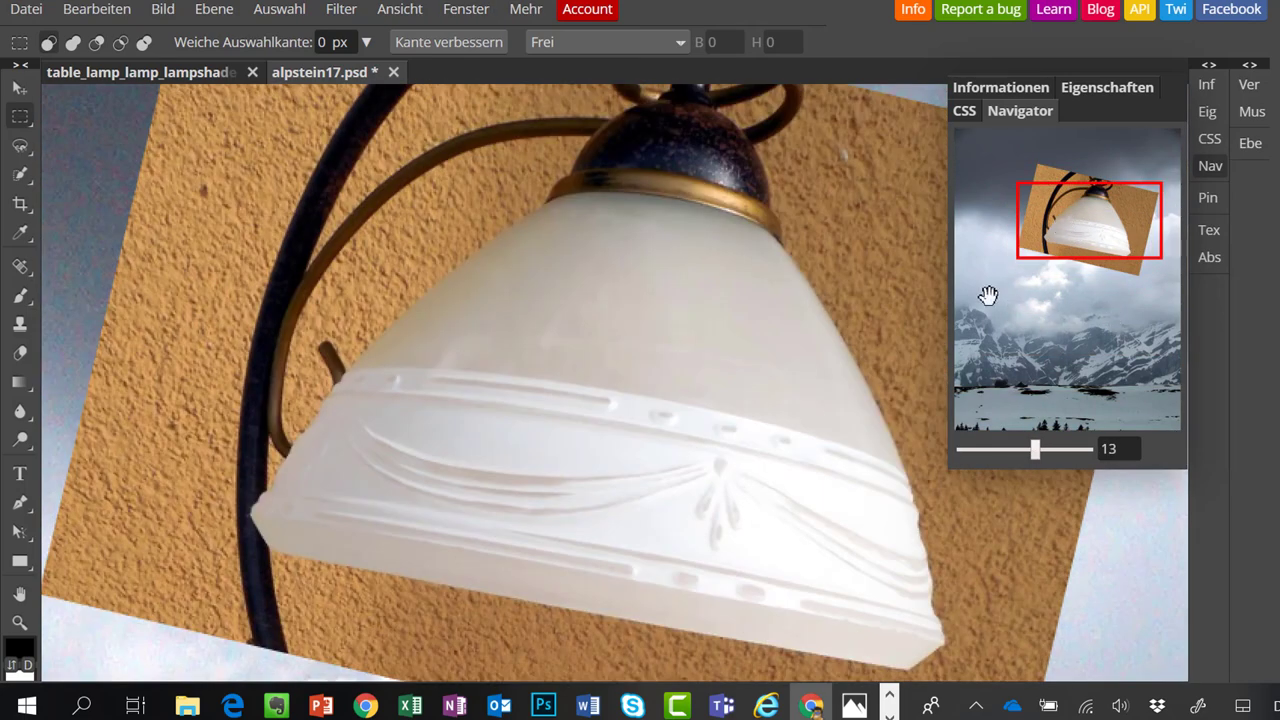
pyautogui.rightClick(20, 203)
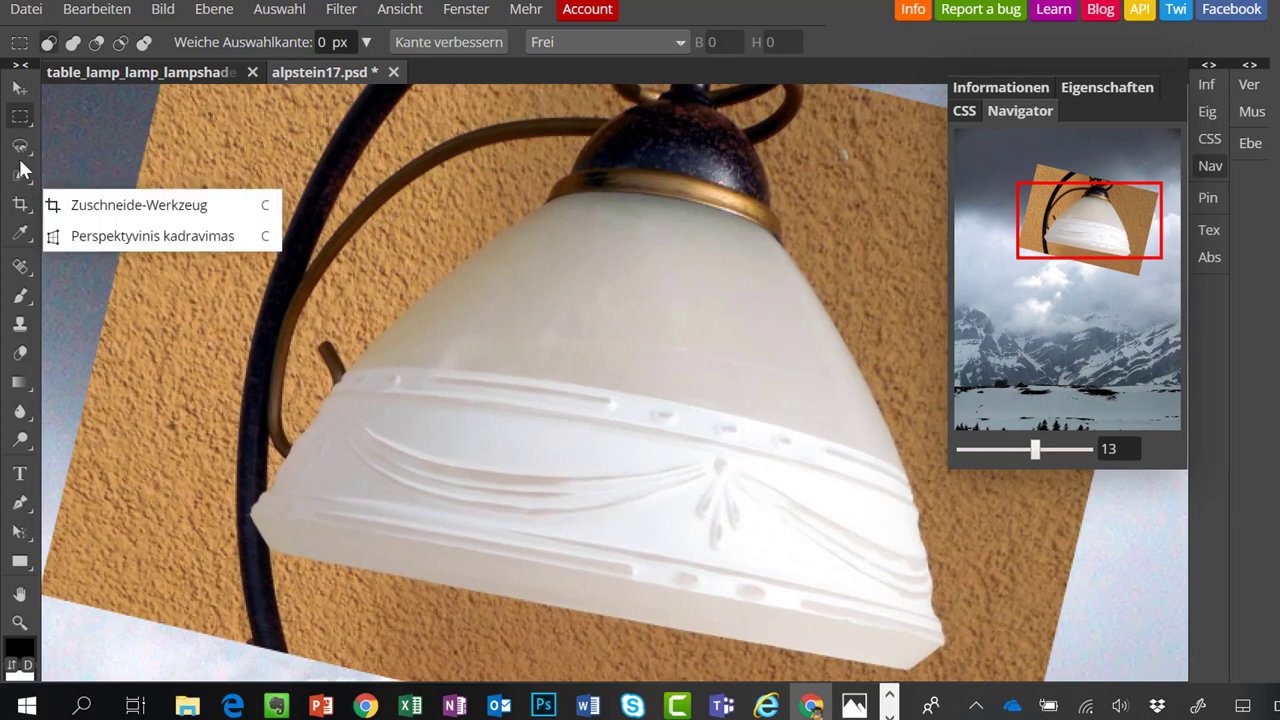
pyautogui.rightClick(20, 150)
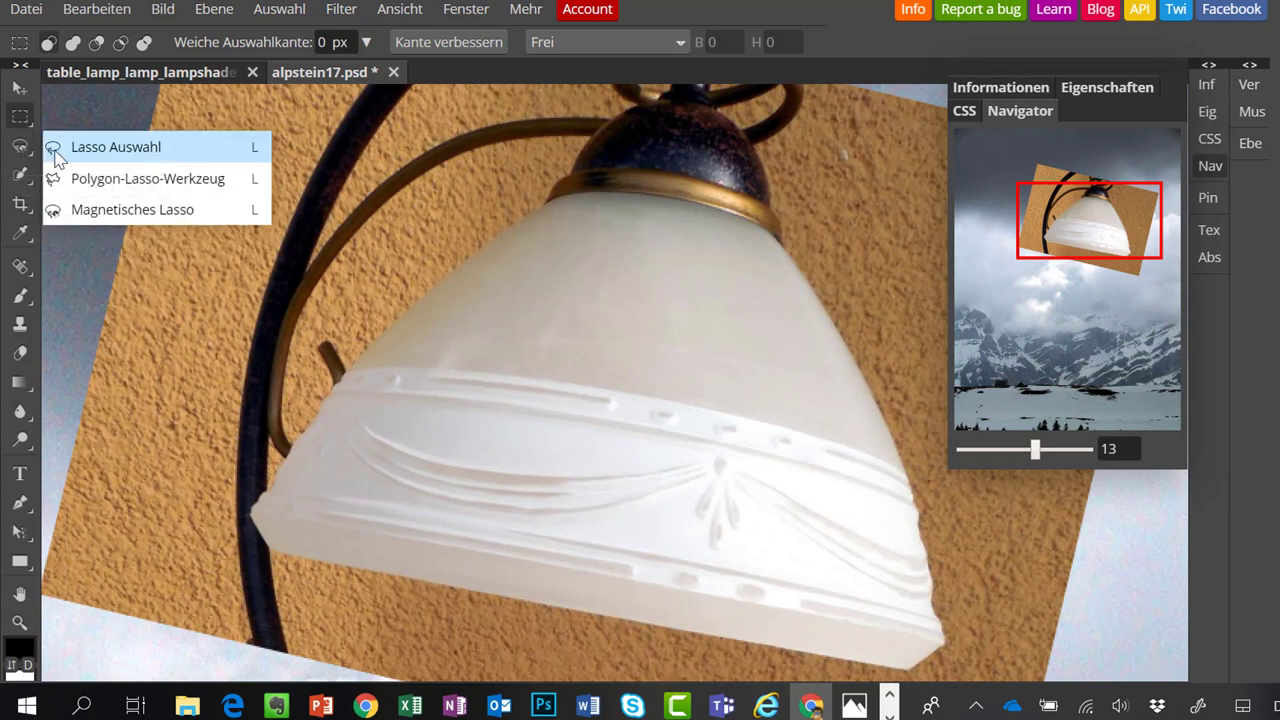
pyautogui.click(76, 213)
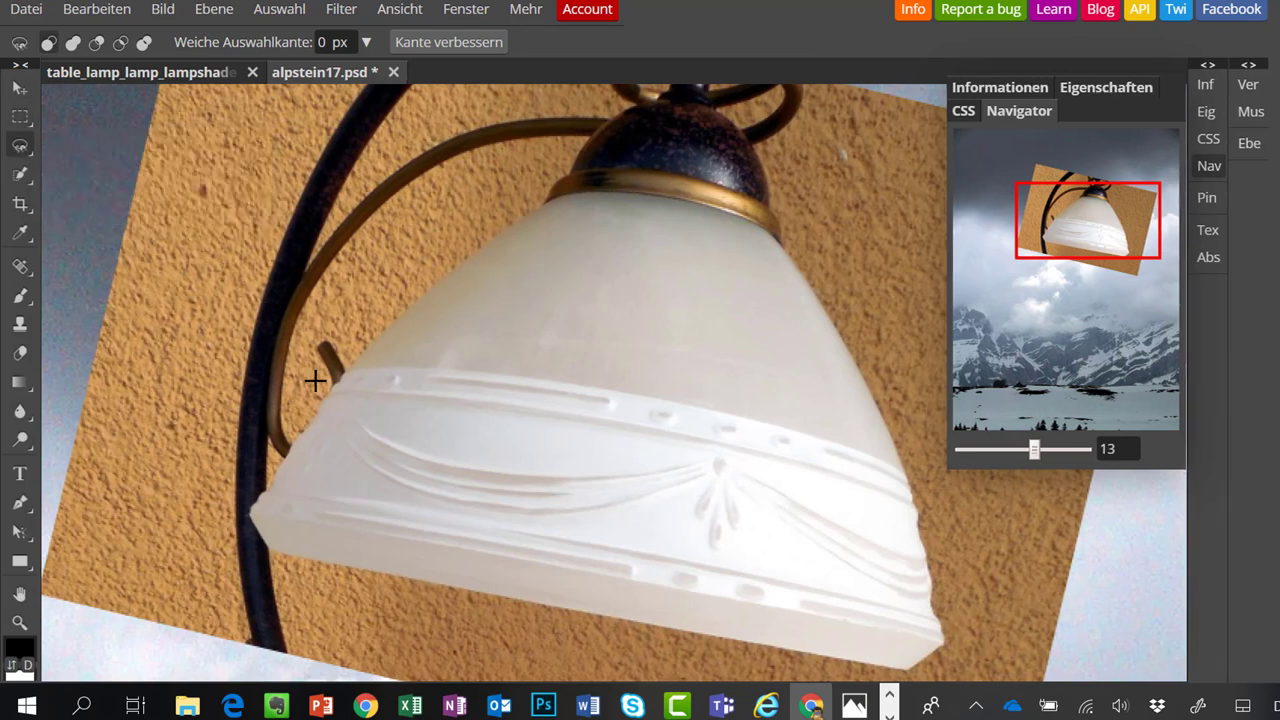
pyautogui.click(252, 507)
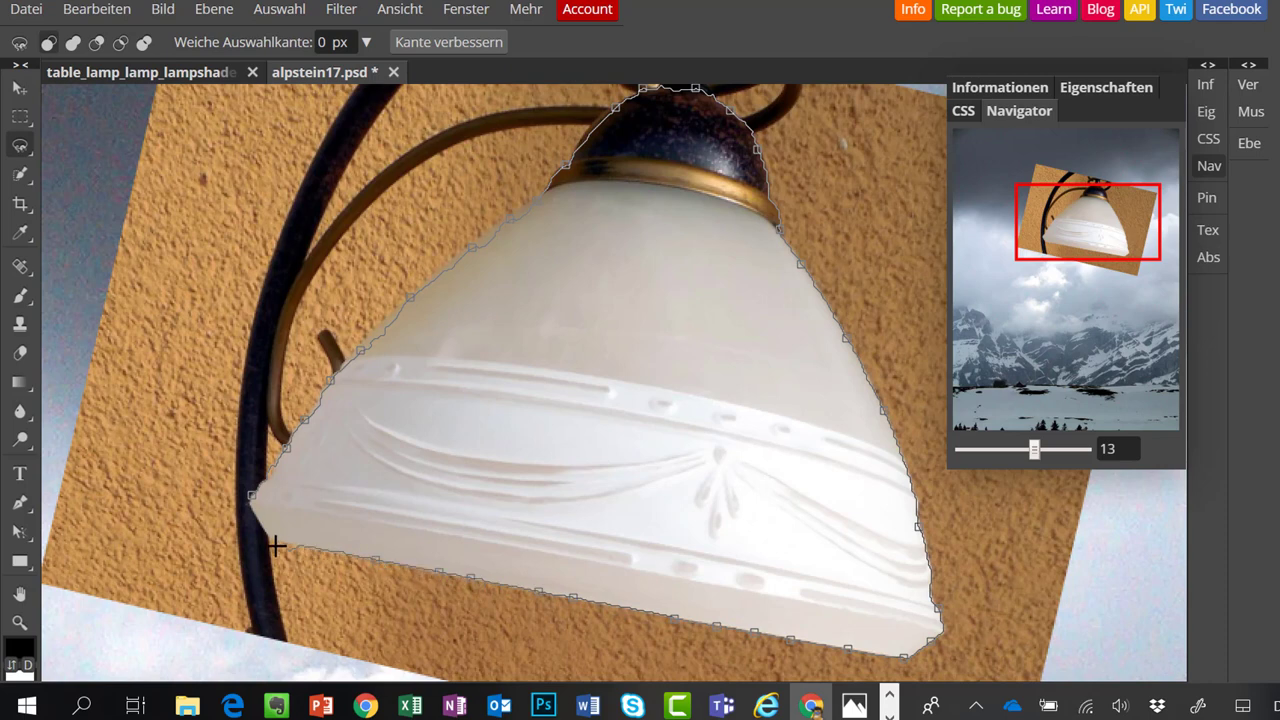
pyautogui.click(256, 518)
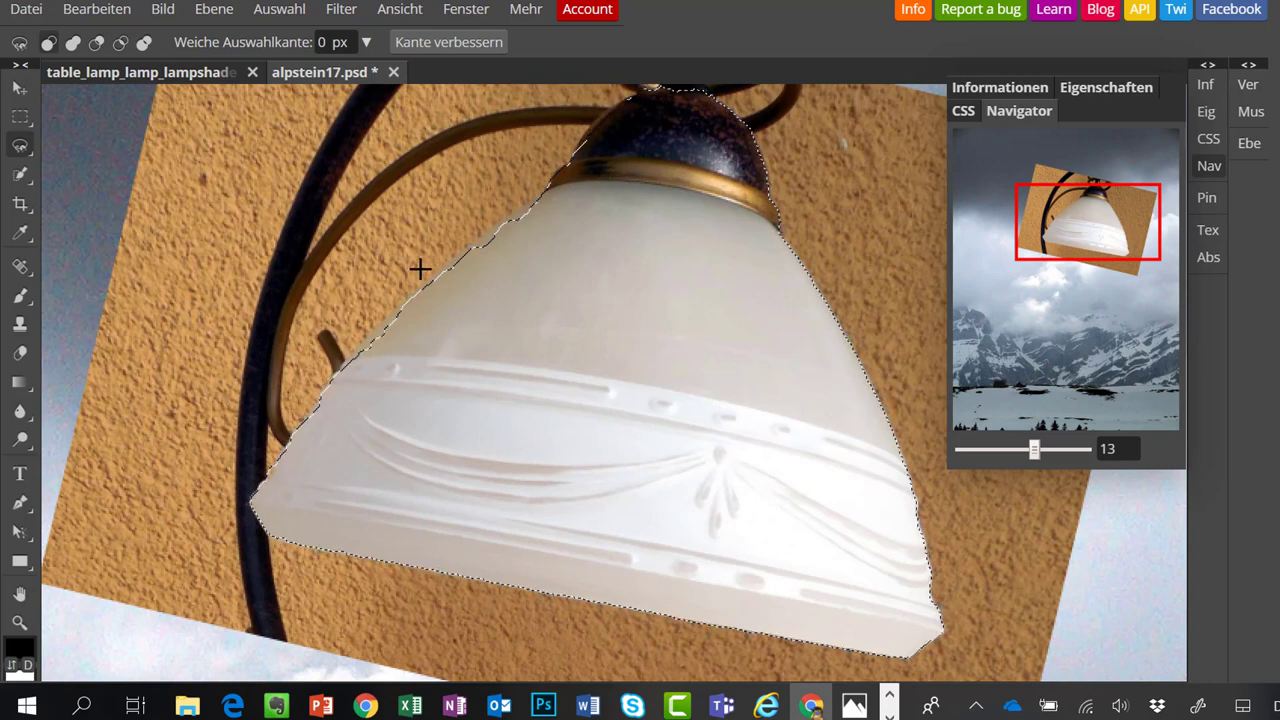
# Invert the lampshade selection and delete the wall background around the lamp.
pyautogui.scroll(2, 666, 274)
pyautogui.scroll(-3, 666, 274)
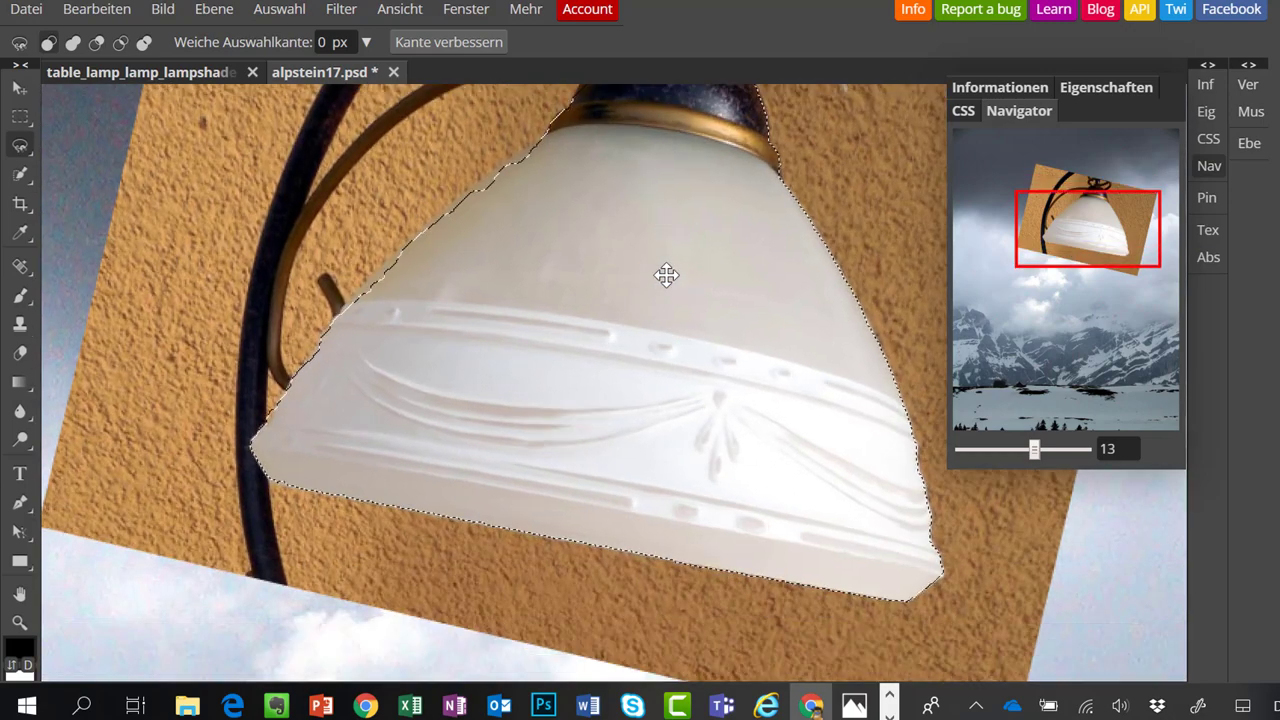
pyautogui.moveTo(1035, 453); pyautogui.dragTo(1020, 453)
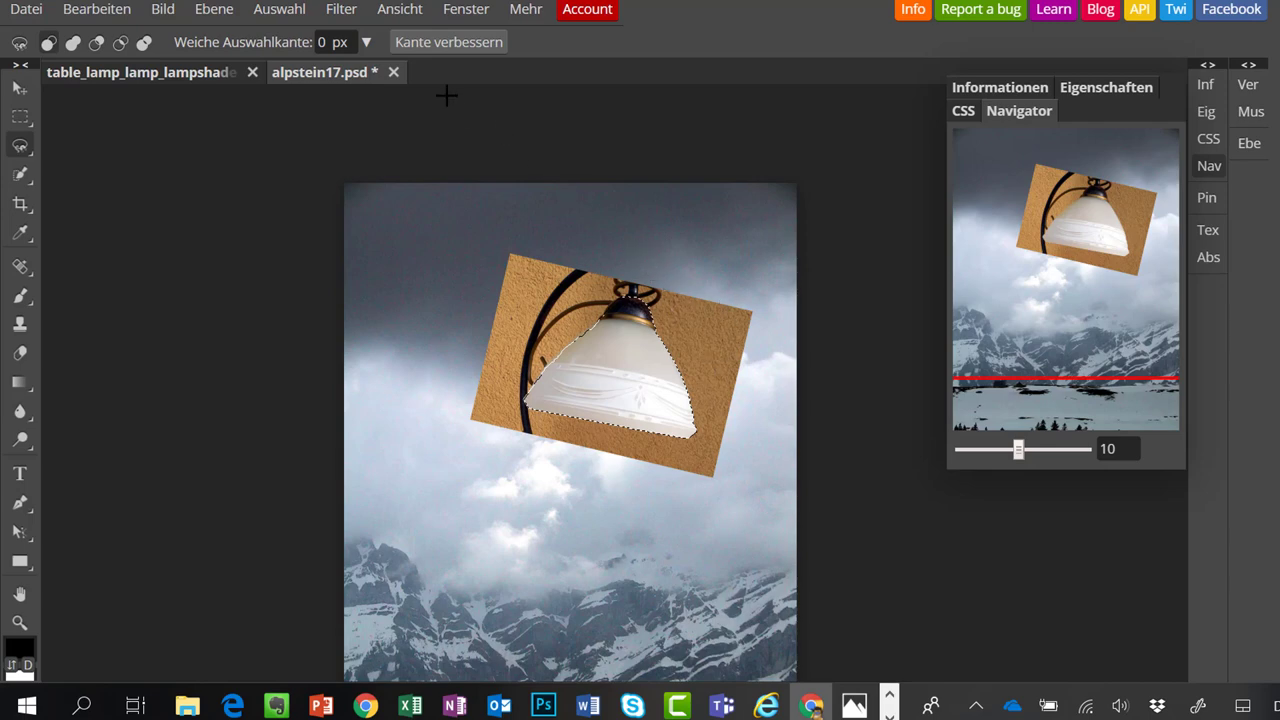
pyautogui.click(279, 12)
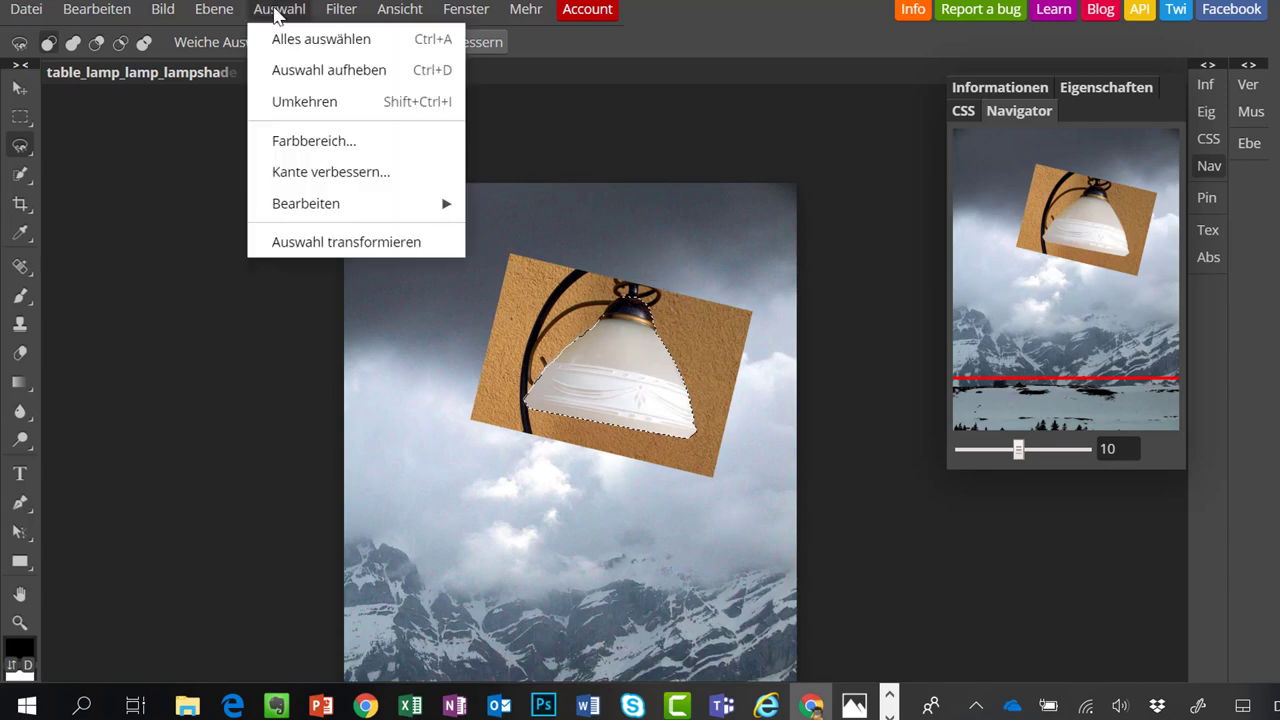
pyautogui.click(326, 106)
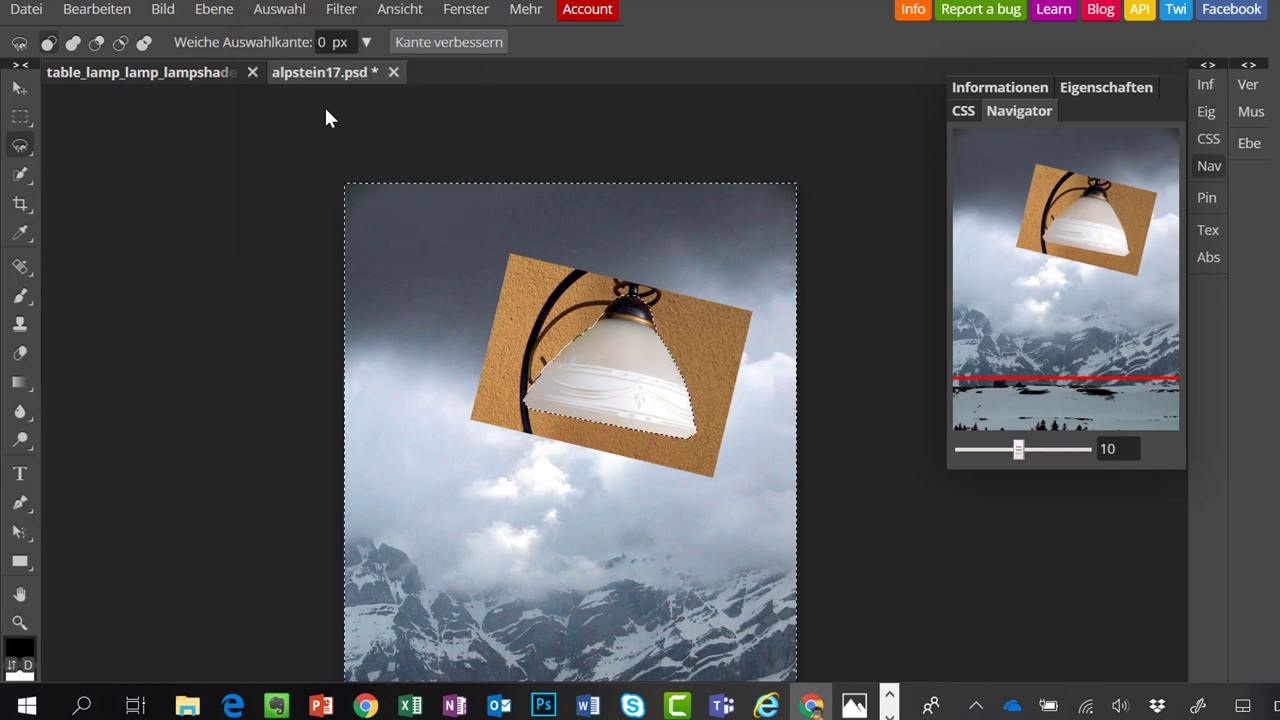
pyautogui.press('Delete')
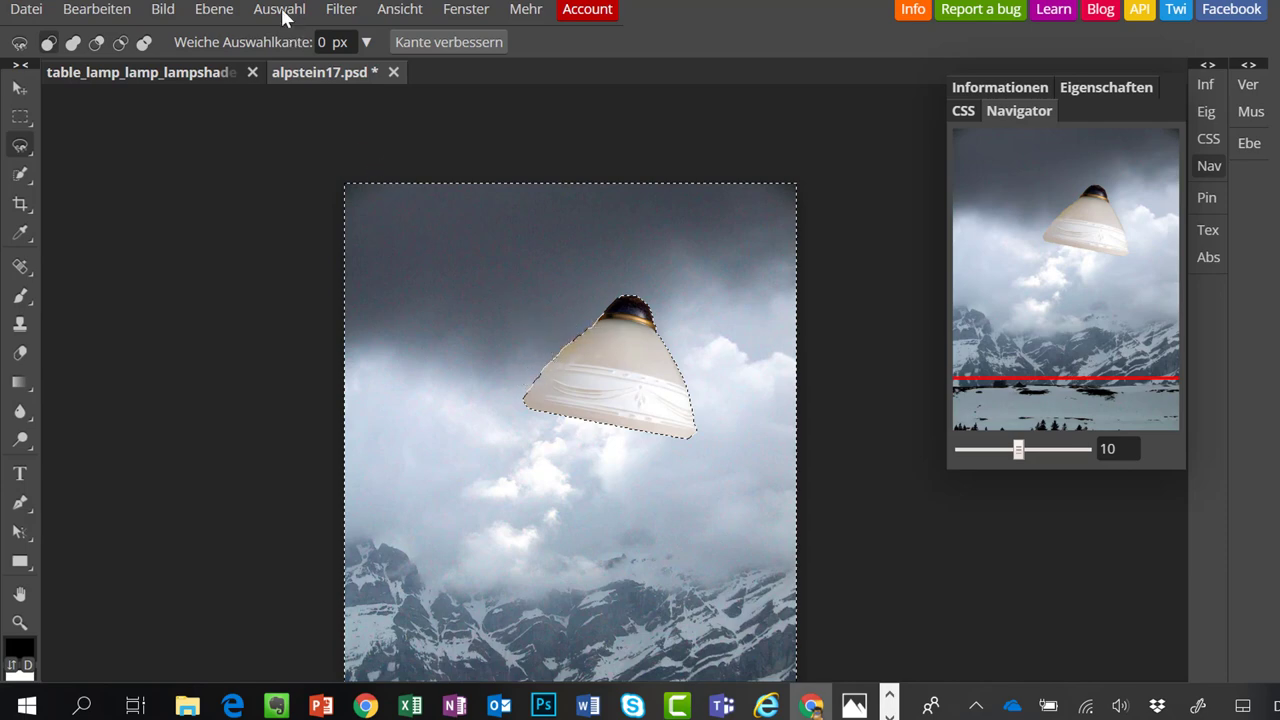
# Undo the background deletion and the selection inversion.
pyautogui.click(110, 9)
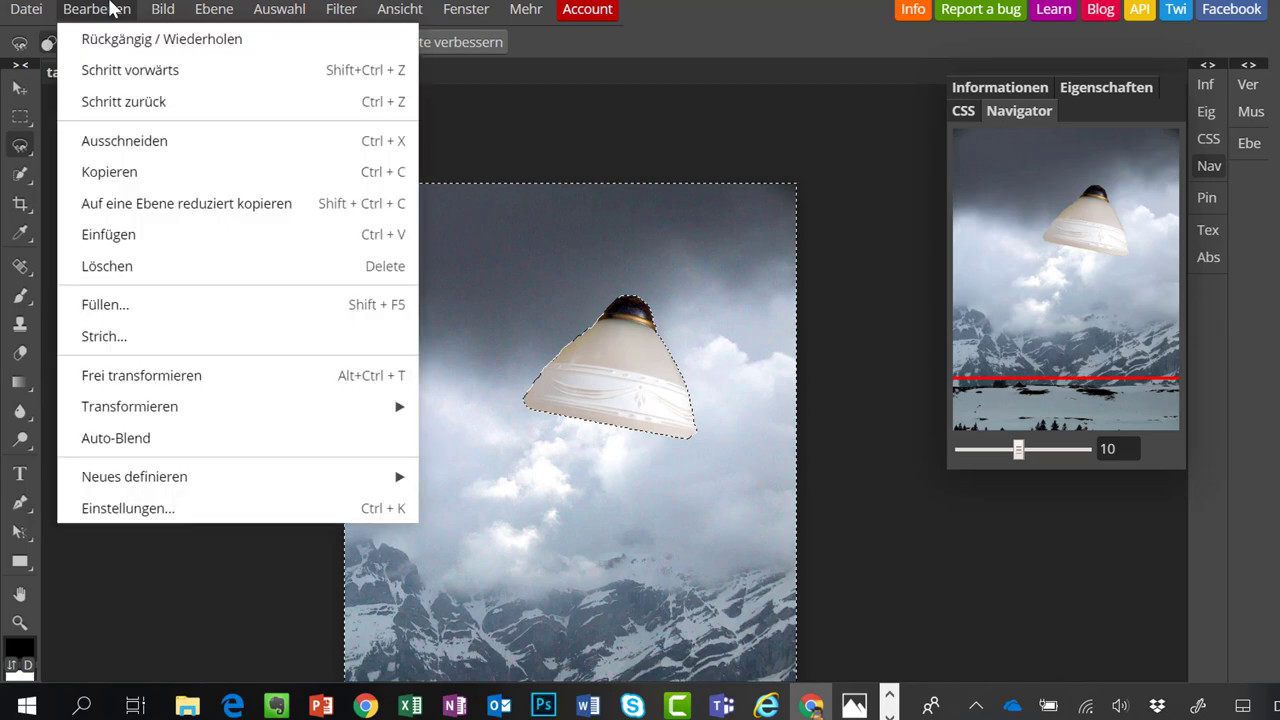
pyautogui.click(168, 104)
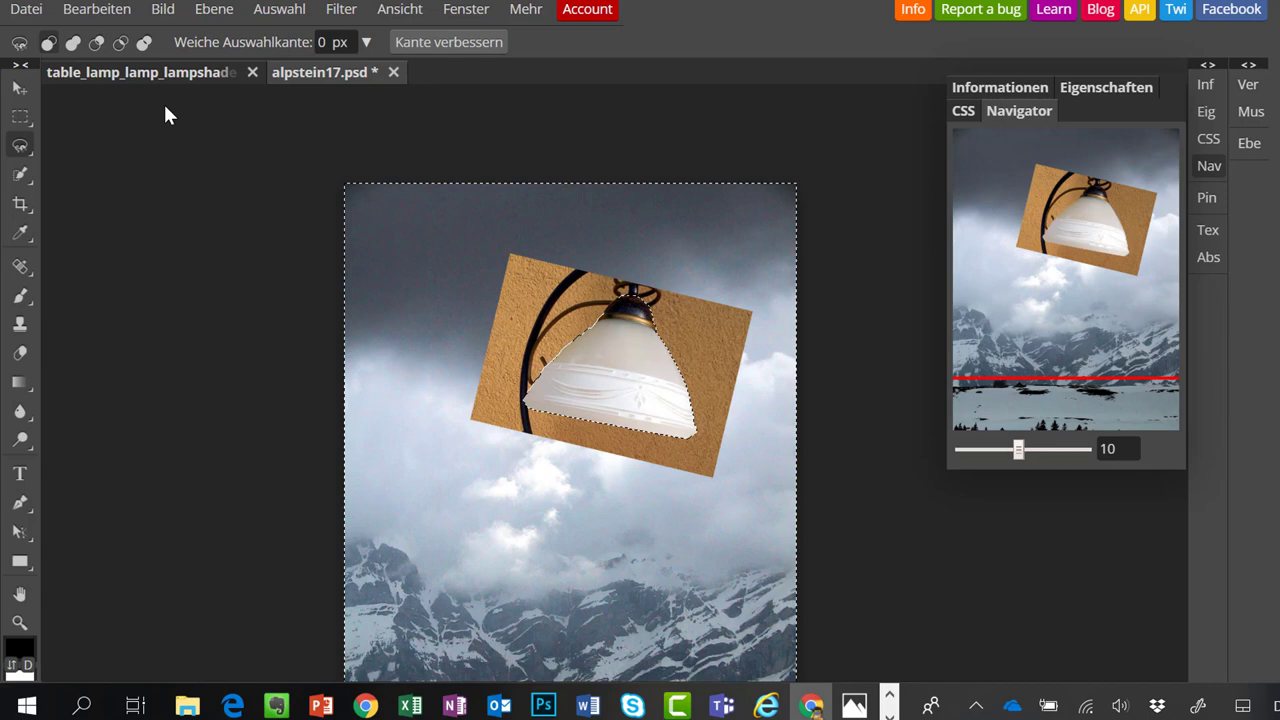
pyautogui.hotkey('ctrl', 'z')
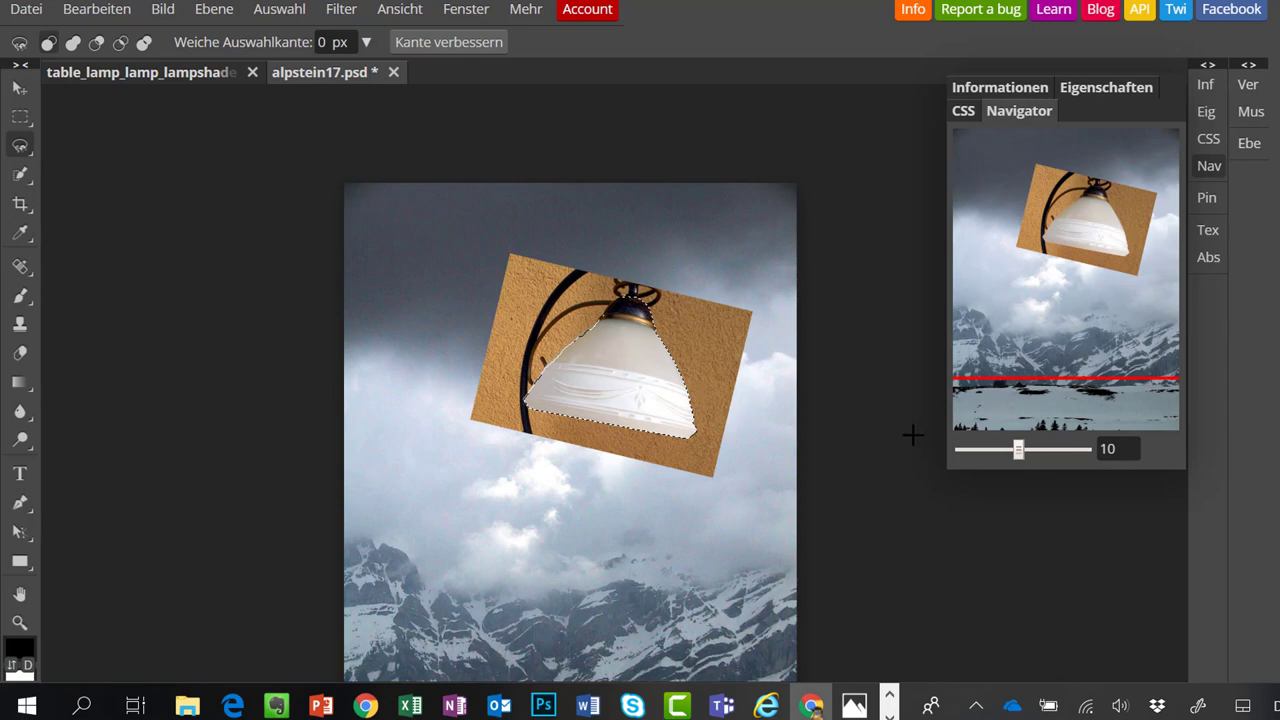
# Feather the lampshade selection's edge by 1 px.
pyautogui.scroll(-1, 912, 434)
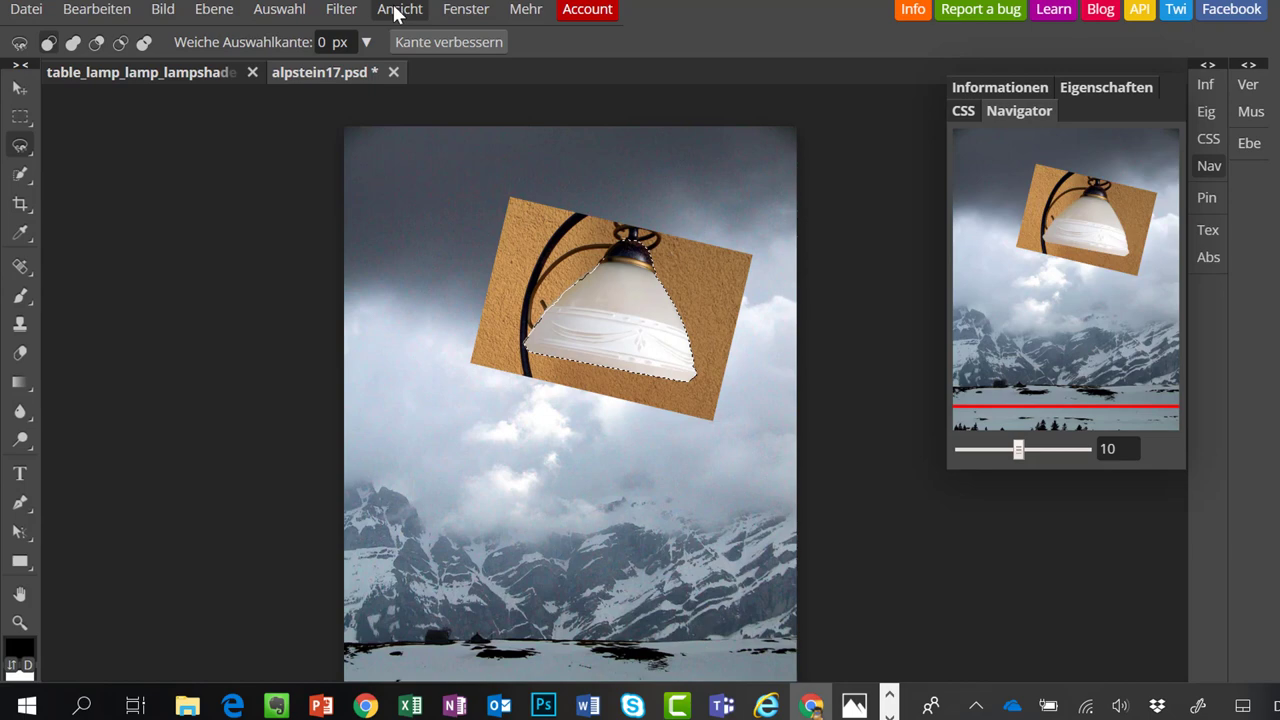
pyautogui.click(283, 14)
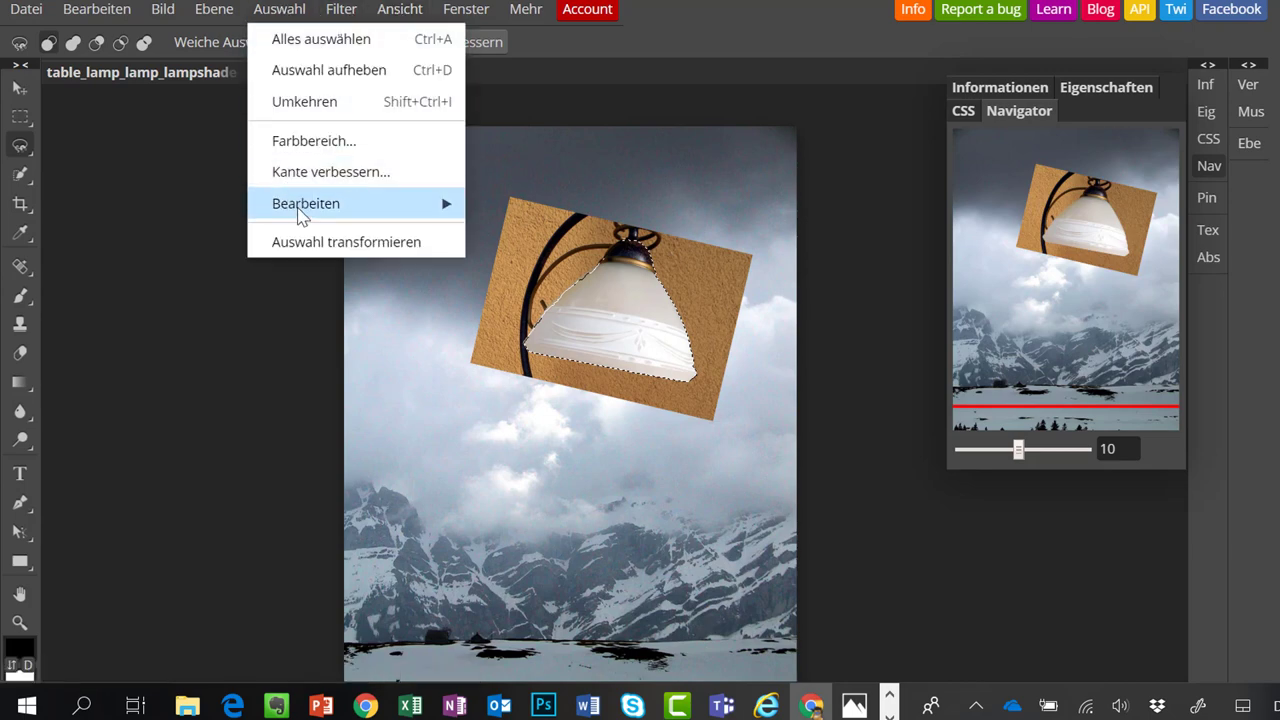
pyautogui.moveTo(418, 213)
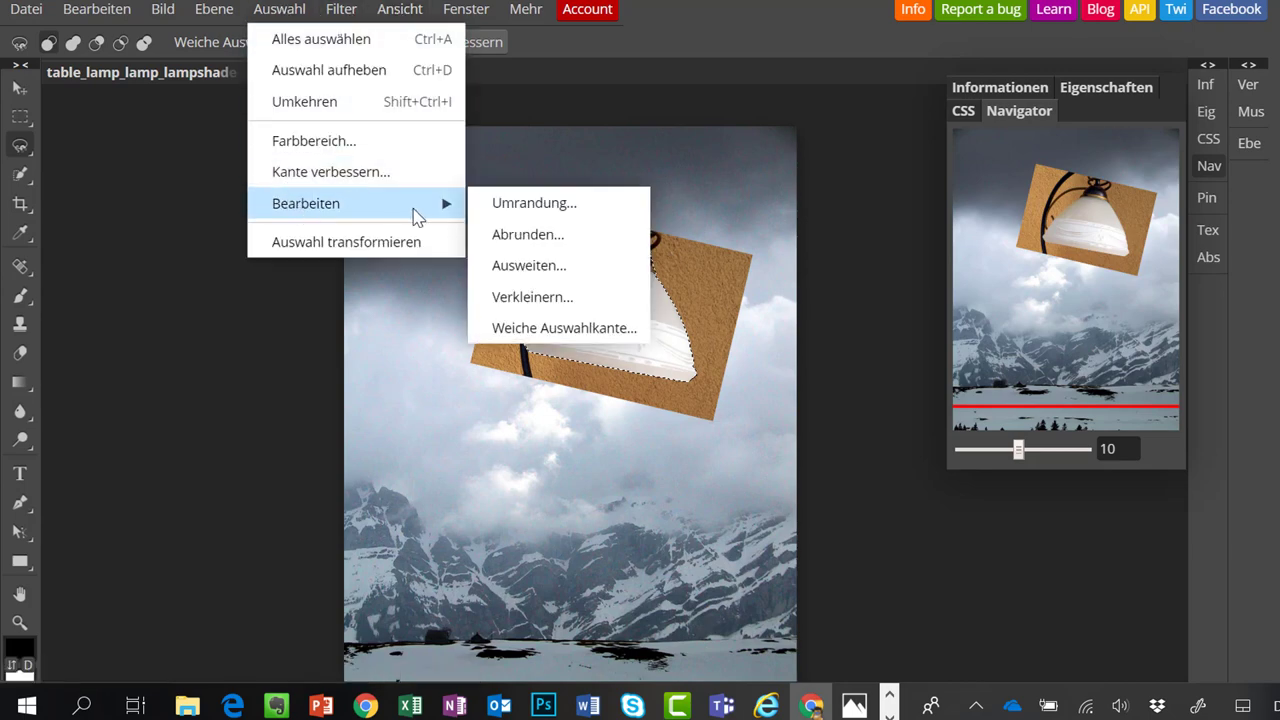
pyautogui.click(564, 328)
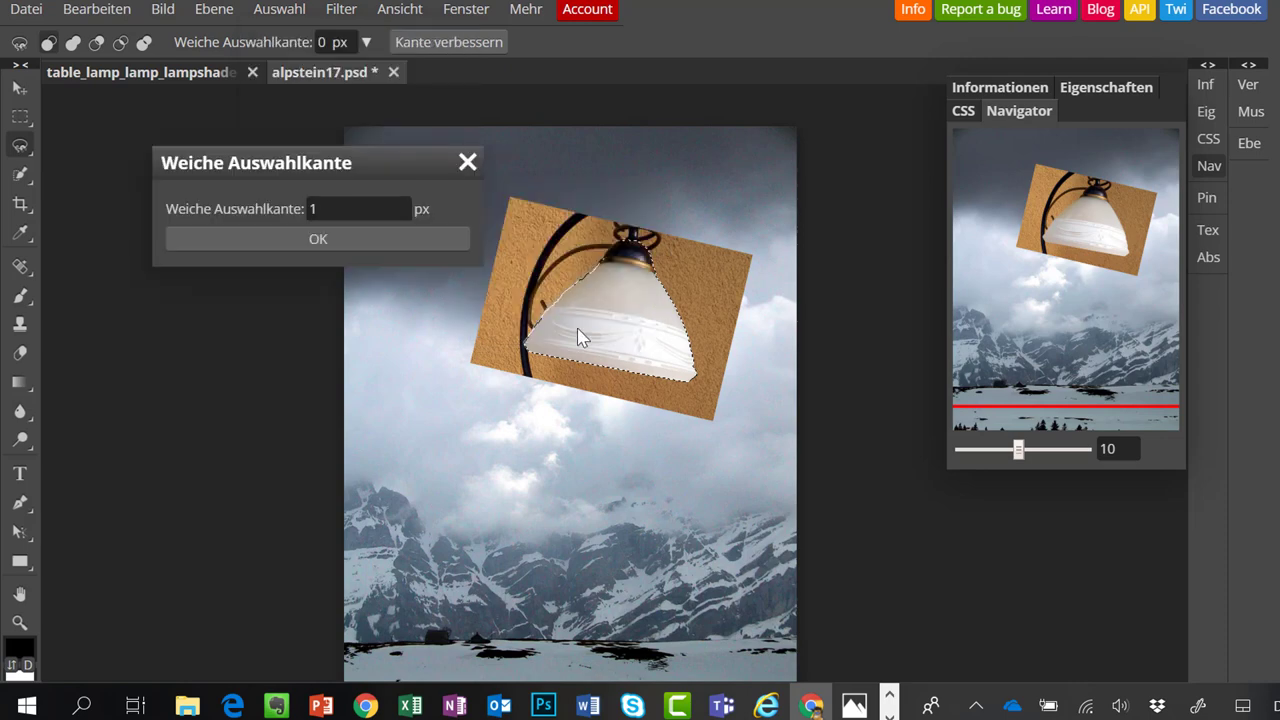
pyautogui.click(320, 239)
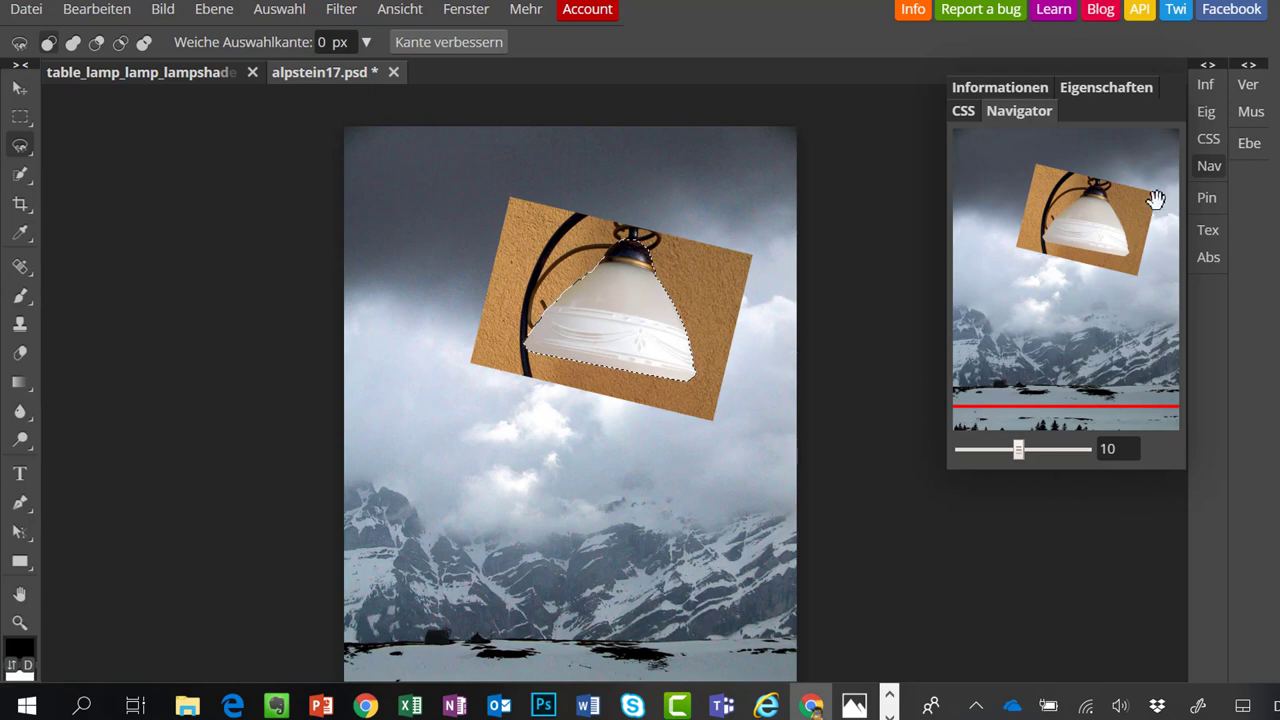
# Add a raster mask to layer Ebene 1 from the lampshade selection.
pyautogui.click(1210, 163)
pyautogui.click(1248, 146)
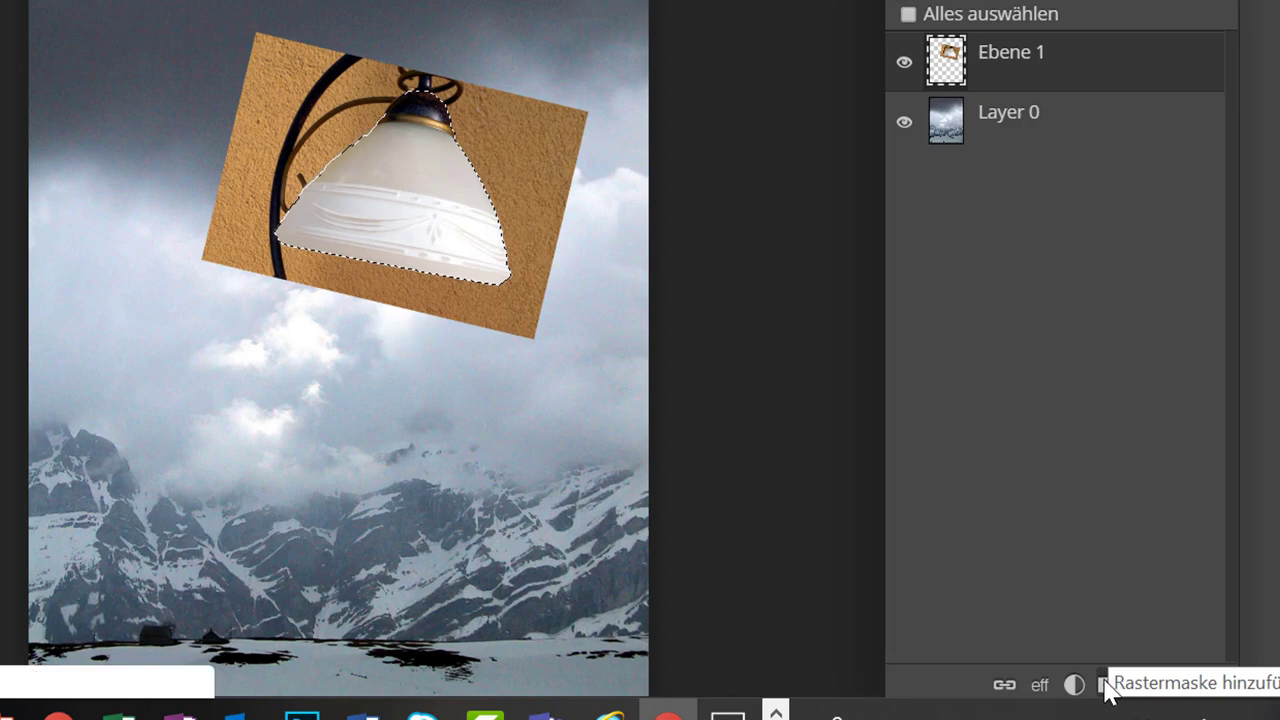
pyautogui.click(1106, 685)
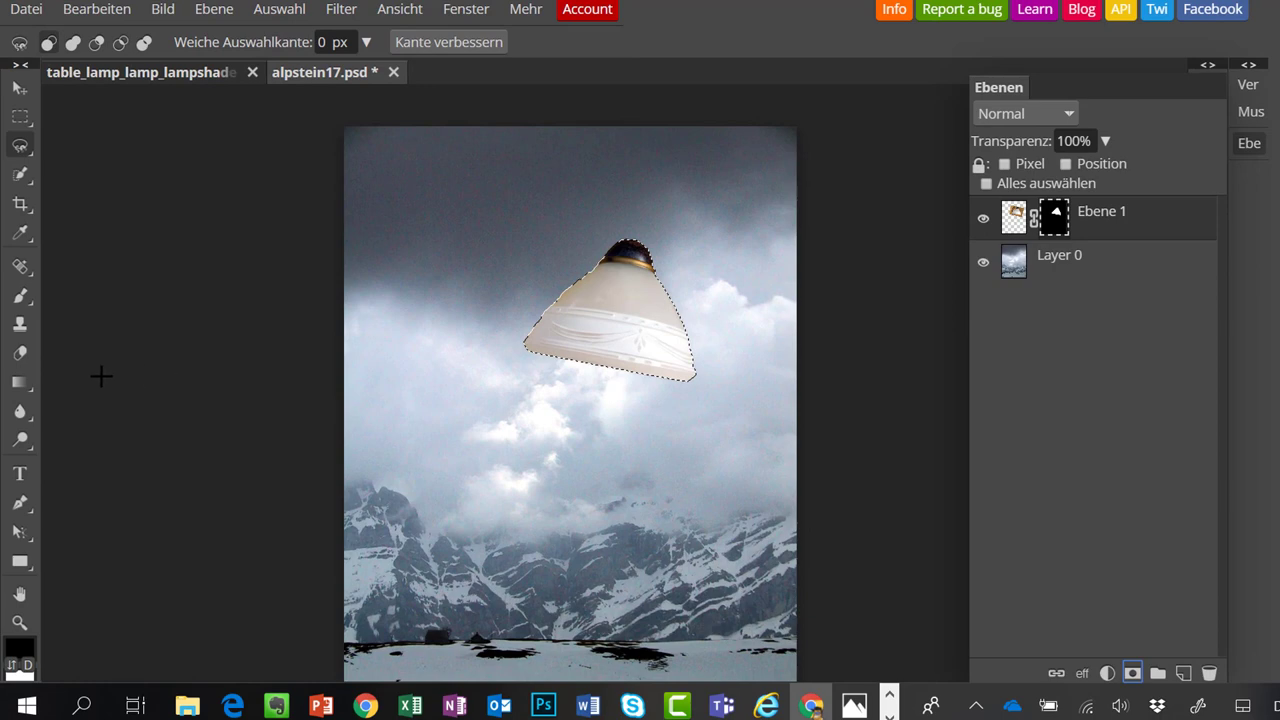
# Deselect the lampshade outline.
pyautogui.click(1249, 143)
pyautogui.click(1210, 160)
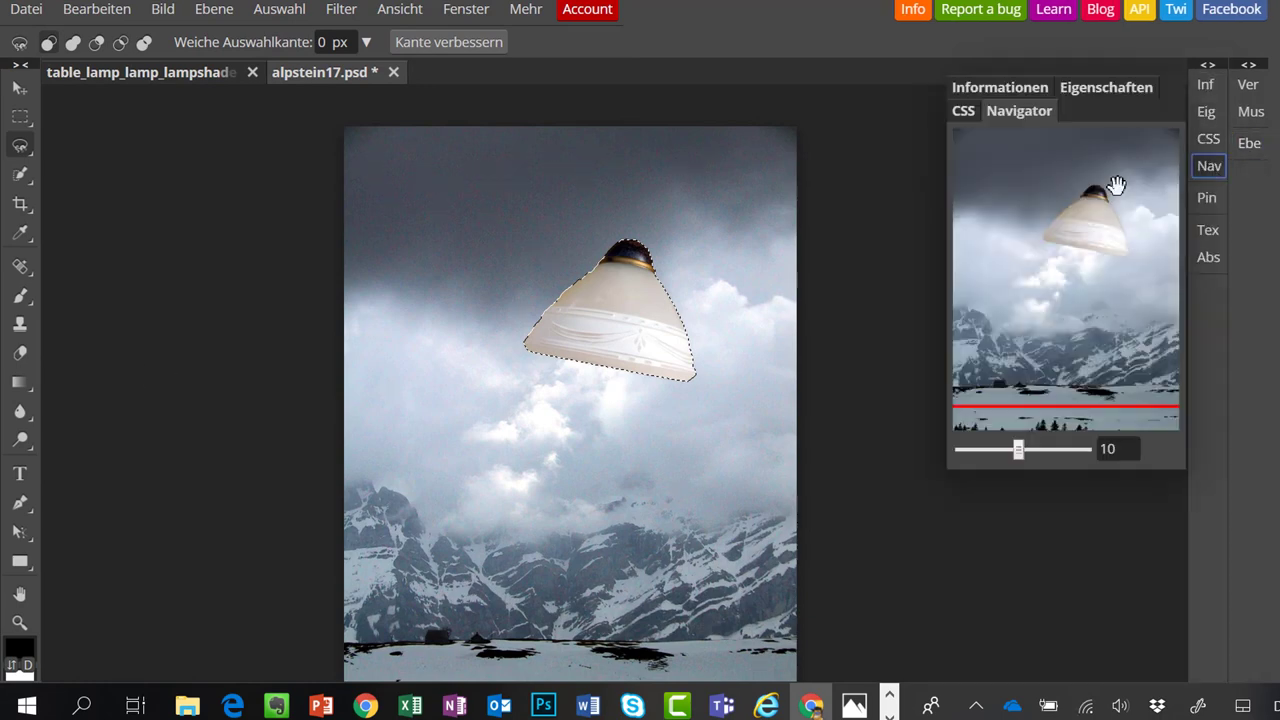
pyautogui.scroll(3, 680, 245)
pyautogui.scroll(5, 692, 267)
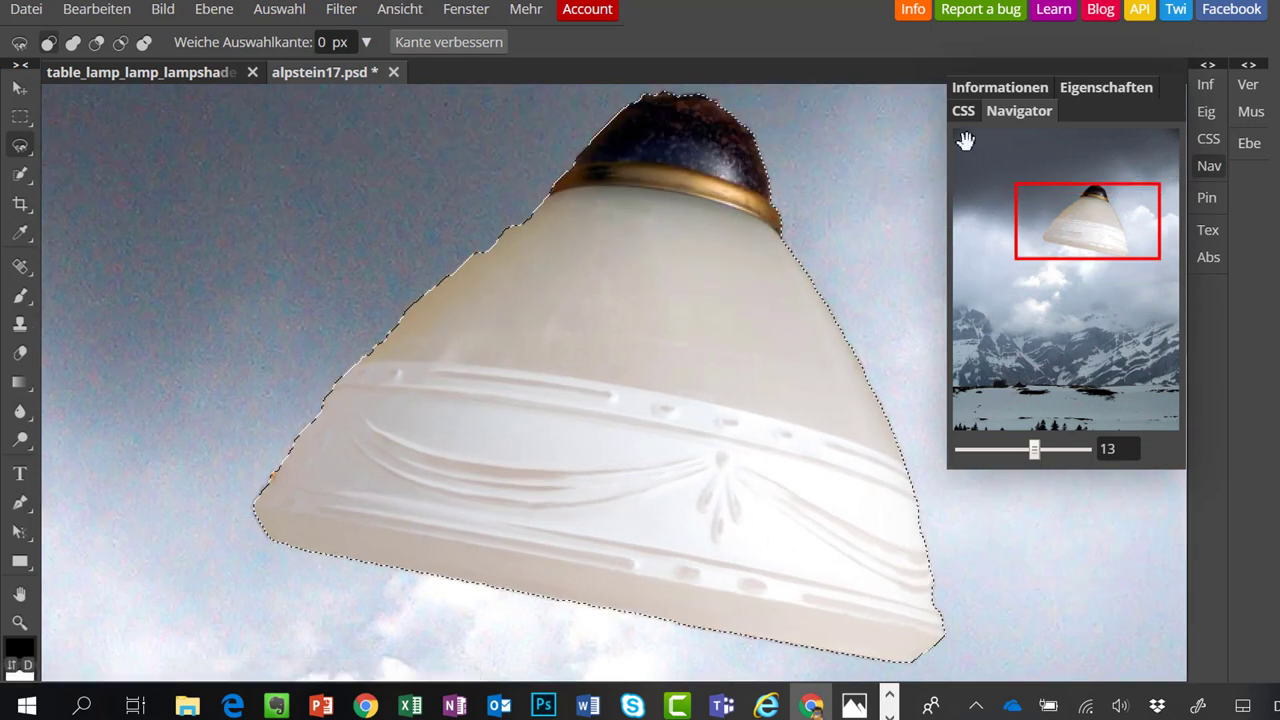
pyautogui.click(277, 14)
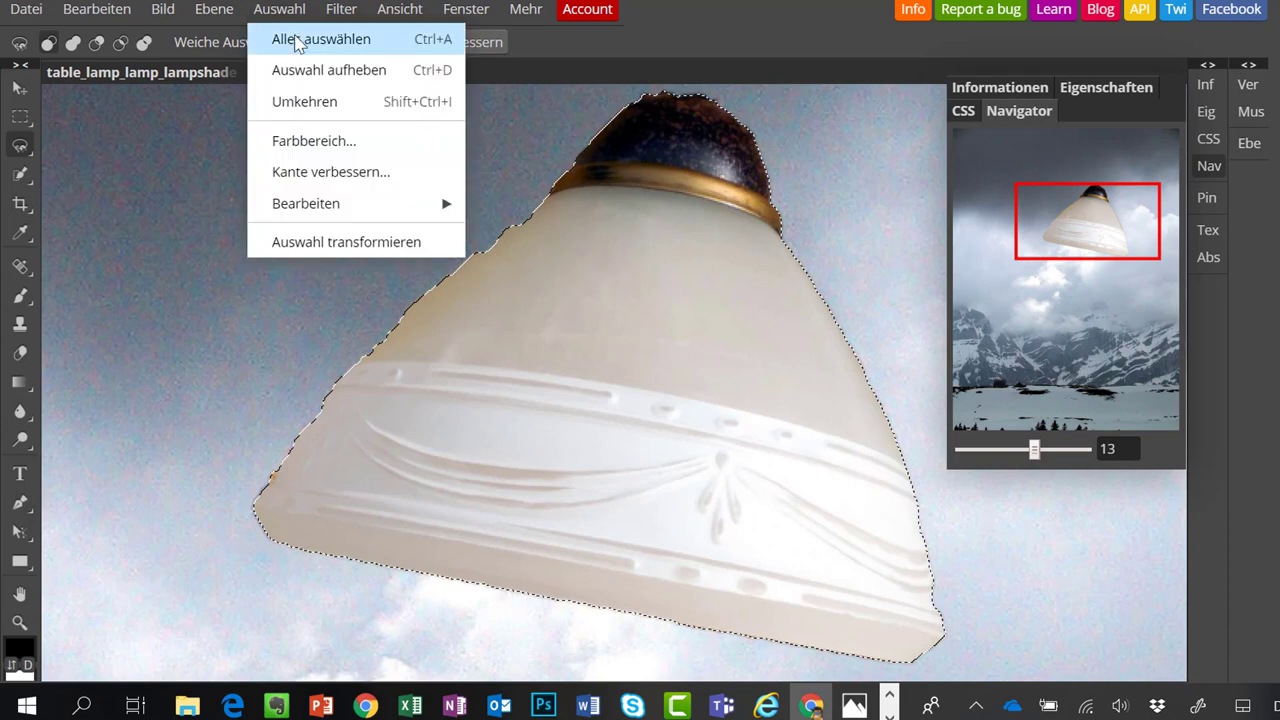
pyautogui.click(302, 70)
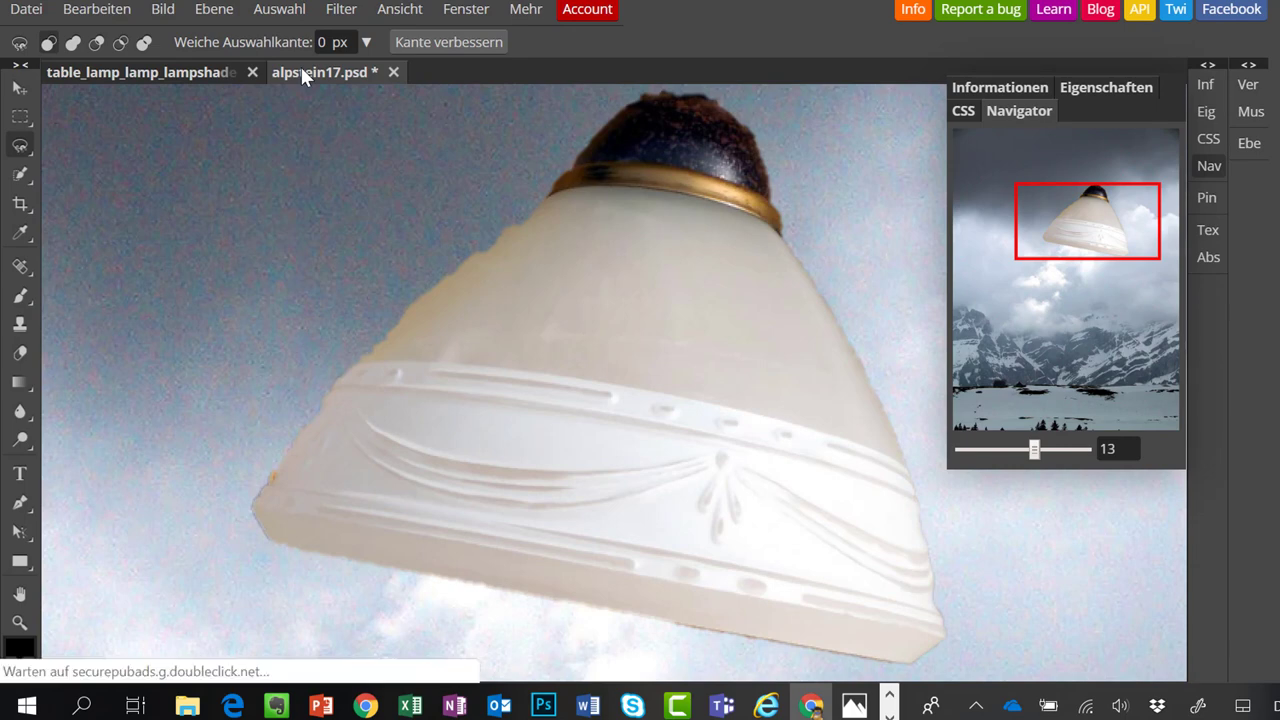
# Choose the soft 12 px brush with 0% hardness and paint a black scribble across the lampshade's mask.
pyautogui.press('b')
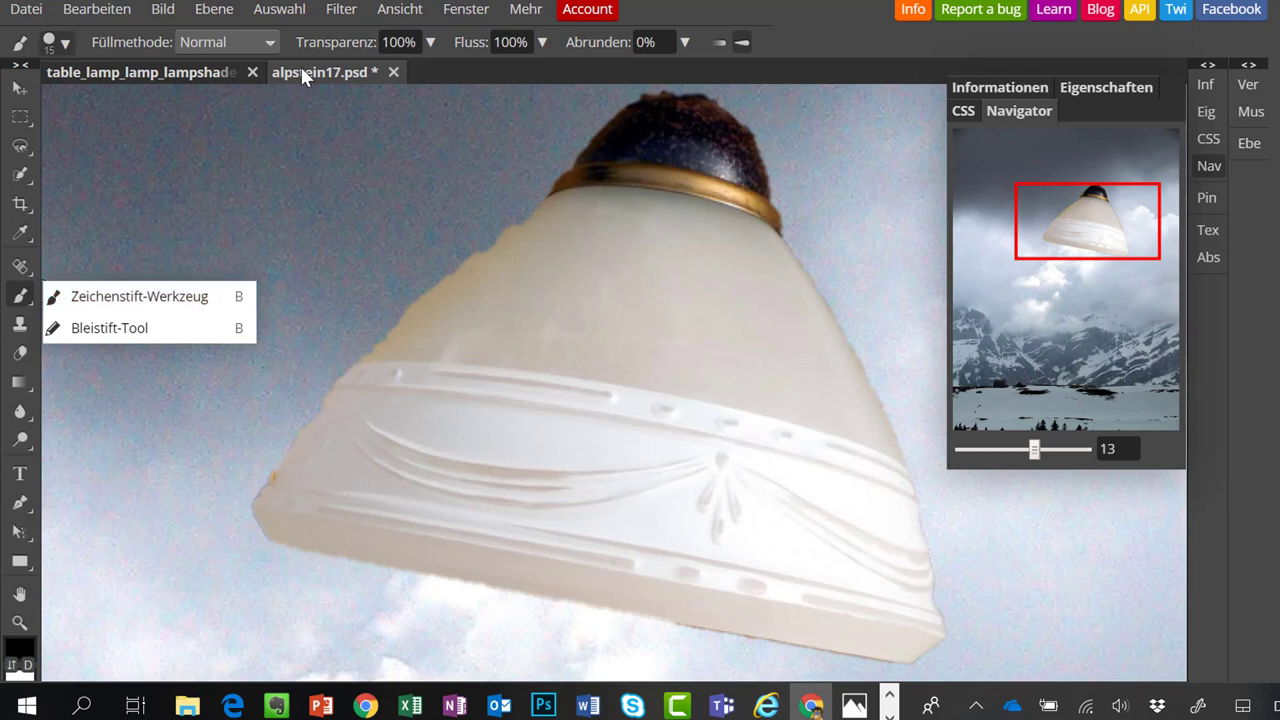
pyautogui.press('Return')
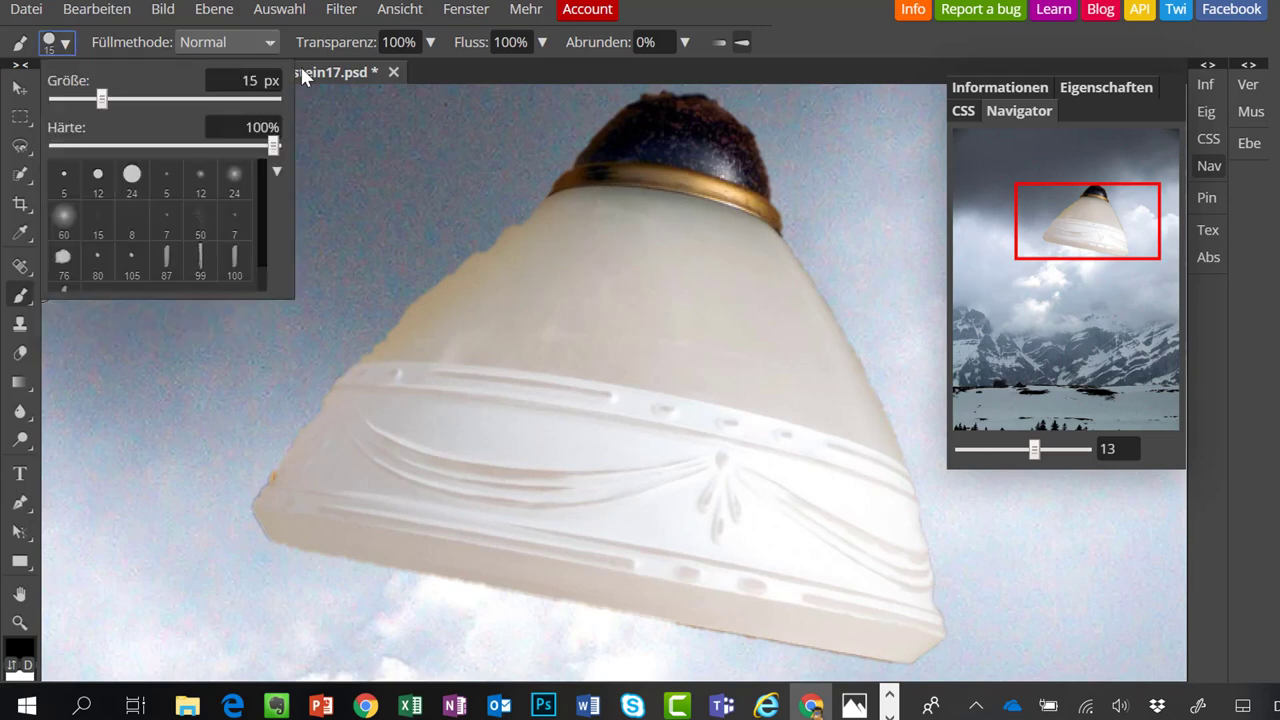
pyautogui.press('Right')
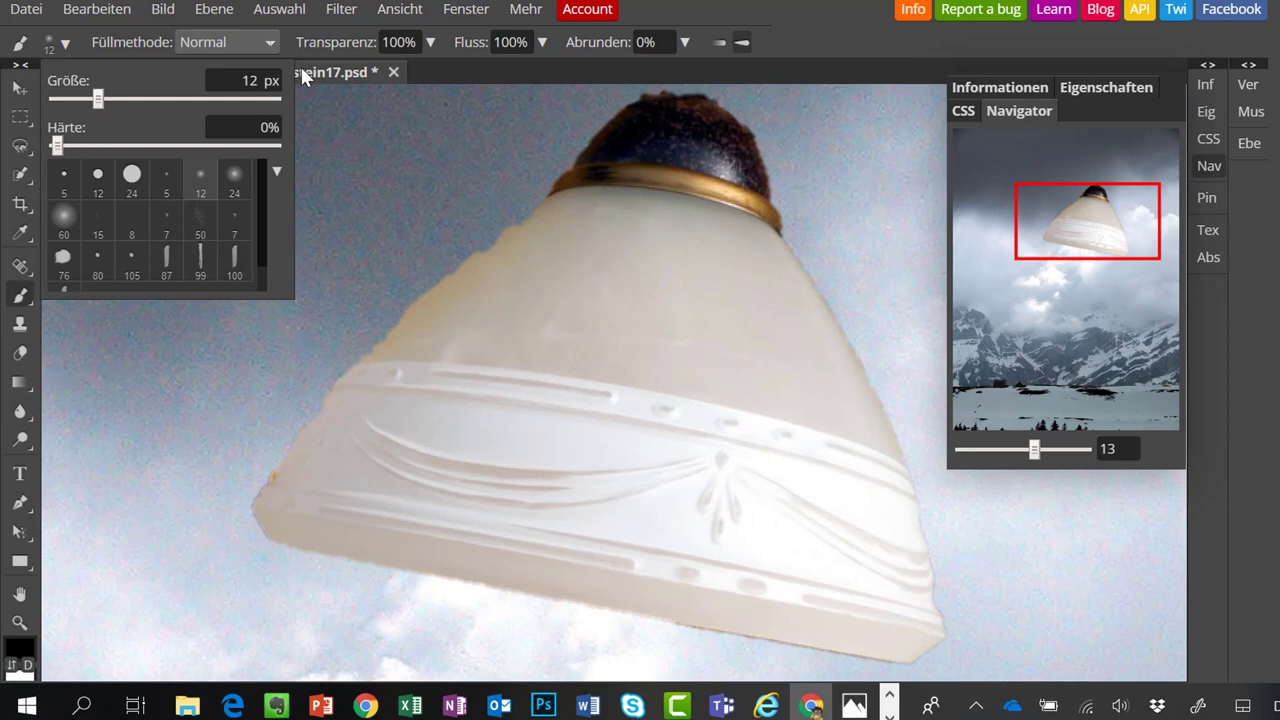
pyautogui.press('Return')
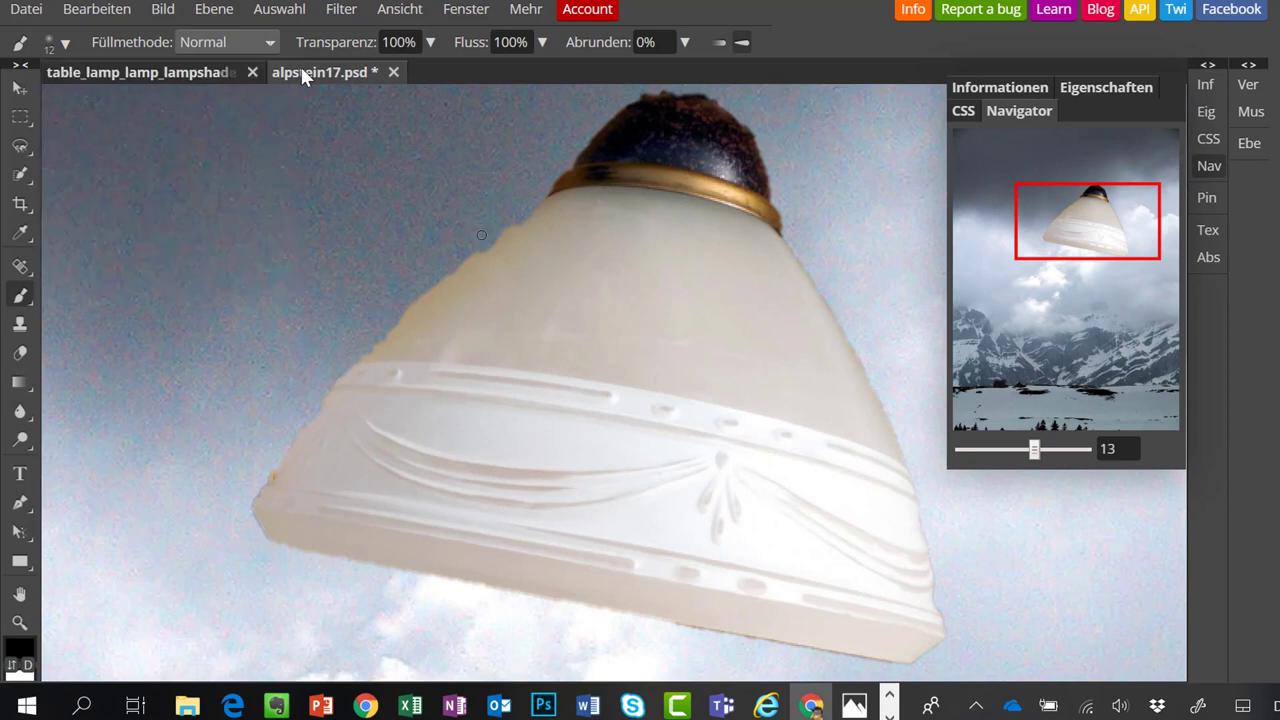
pyautogui.moveTo(464, 261)
pyautogui.mouseDown()
pyautogui.moveTo(456, 309)
pyautogui.moveTo(497, 276)
pyautogui.moveTo(482, 341)
pyautogui.moveTo(523, 338)
pyautogui.moveTo(559, 362)
pyautogui.moveTo(555, 406)
pyautogui.moveTo(622, 367)
pyautogui.moveTo(596, 423)
pyautogui.moveTo(620, 415)
pyautogui.moveTo(642, 445)
pyautogui.moveTo(709, 320)
pyautogui.moveTo(618, 386)
pyautogui.moveTo(725, 447)
pyautogui.moveTo(628, 388)
pyautogui.moveTo(663, 432)
pyautogui.moveTo(640, 380)
pyautogui.mouseUp()
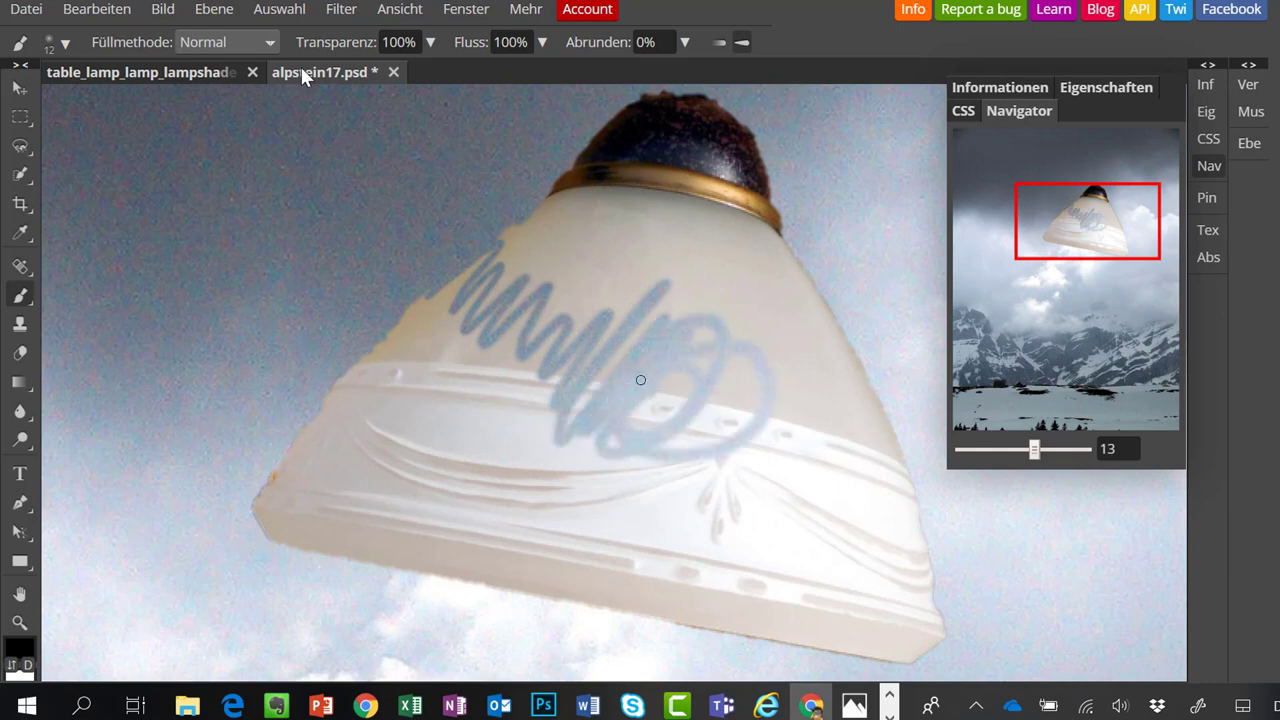
# Select the mask of Ebene 1 and paint white over the scribble to restore the lampshade.
pyautogui.click(1249, 143)
pyautogui.click(1060, 224)
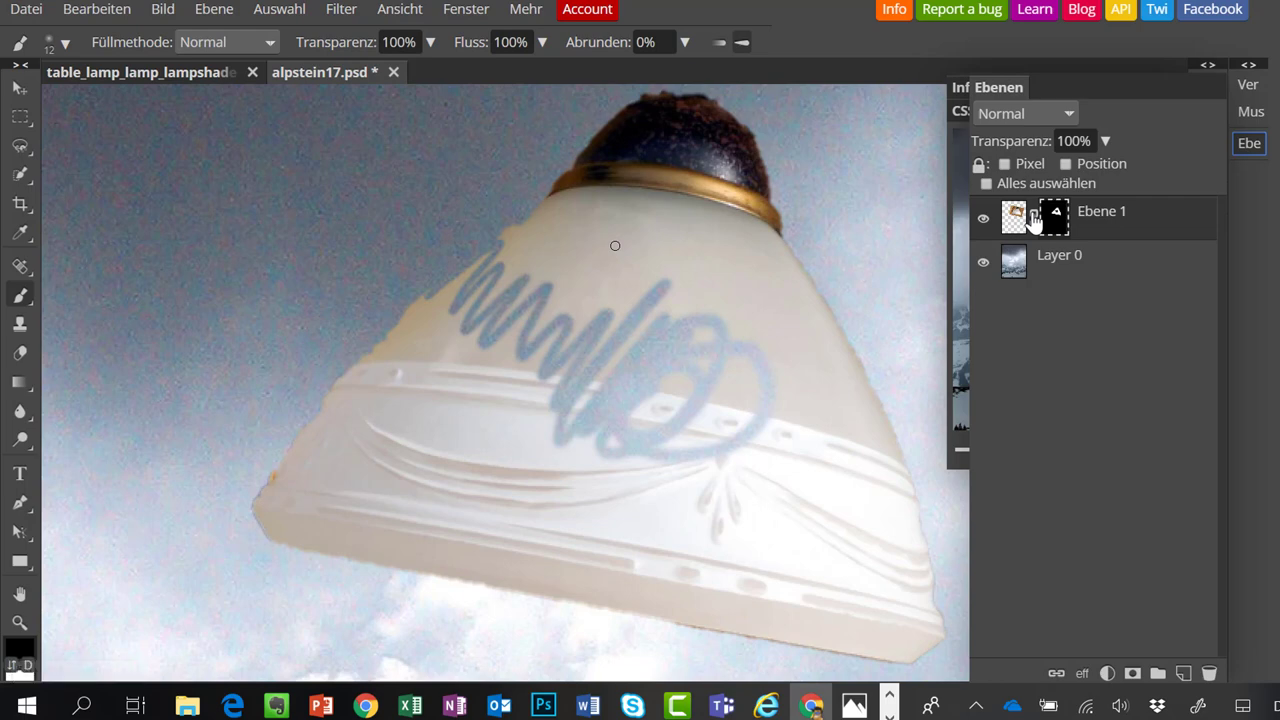
pyautogui.press('x')
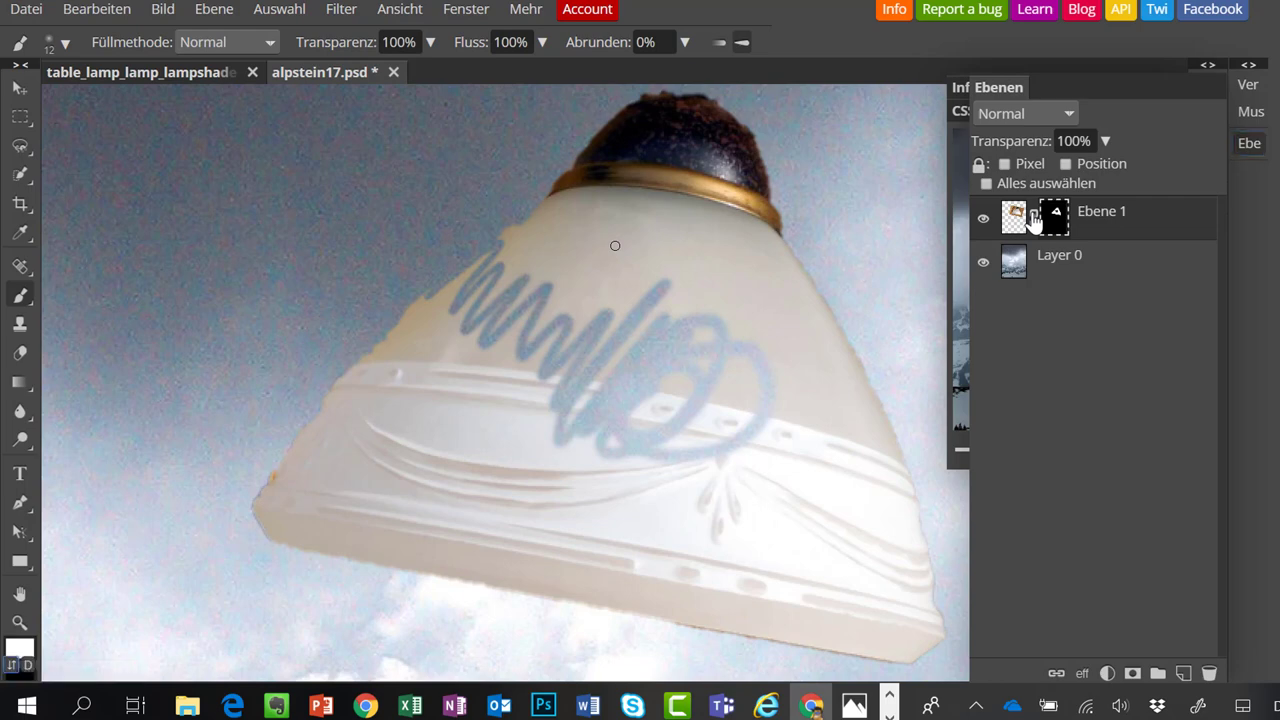
pyautogui.moveTo(732, 417)
pyautogui.mouseDown()
pyautogui.moveTo(749, 451)
pyautogui.moveTo(731, 462)
pyautogui.moveTo(769, 368)
pyautogui.moveTo(737, 379)
pyautogui.moveTo(762, 341)
pyautogui.moveTo(673, 434)
pyautogui.moveTo(713, 343)
pyautogui.moveTo(661, 378)
pyautogui.moveTo(712, 309)
pyautogui.moveTo(630, 399)
pyautogui.moveTo(661, 324)
pyautogui.moveTo(619, 330)
pyautogui.moveTo(658, 261)
pyautogui.moveTo(590, 356)
pyautogui.moveTo(604, 373)
pyautogui.moveTo(572, 426)
pyautogui.moveTo(569, 438)
pyautogui.moveTo(592, 417)
pyautogui.moveTo(569, 463)
pyautogui.moveTo(589, 460)
pyautogui.moveTo(655, 382)
pyautogui.moveTo(631, 452)
pyautogui.moveTo(686, 400)
pyautogui.moveTo(659, 453)
pyautogui.moveTo(699, 436)
pyautogui.moveTo(693, 455)
pyautogui.moveTo(709, 421)
pyautogui.moveTo(542, 401)
pyautogui.moveTo(585, 310)
pyautogui.moveTo(562, 334)
pyautogui.moveTo(592, 328)
pyautogui.moveTo(533, 348)
pyautogui.moveTo(538, 331)
pyautogui.moveTo(524, 328)
pyautogui.moveTo(553, 264)
pyautogui.moveTo(464, 343)
pyautogui.moveTo(450, 338)
pyautogui.moveTo(473, 302)
pyautogui.moveTo(459, 308)
pyautogui.moveTo(506, 260)
pyautogui.mouseUp()
# Paint white on the mask along the shade's left slanted edge to smooth its jagged outline.
pyautogui.moveTo(455, 295); pyautogui.dragTo(514, 242)
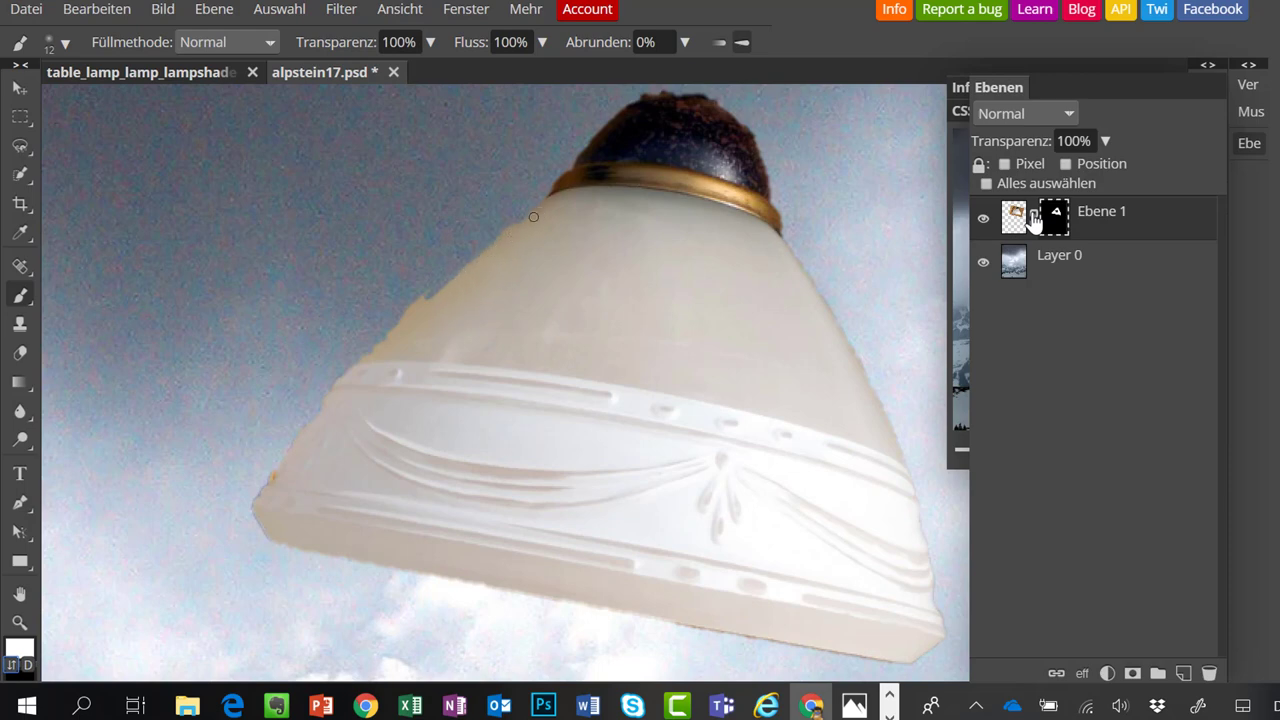
pyautogui.moveTo(470, 266); pyautogui.dragTo(399, 328)
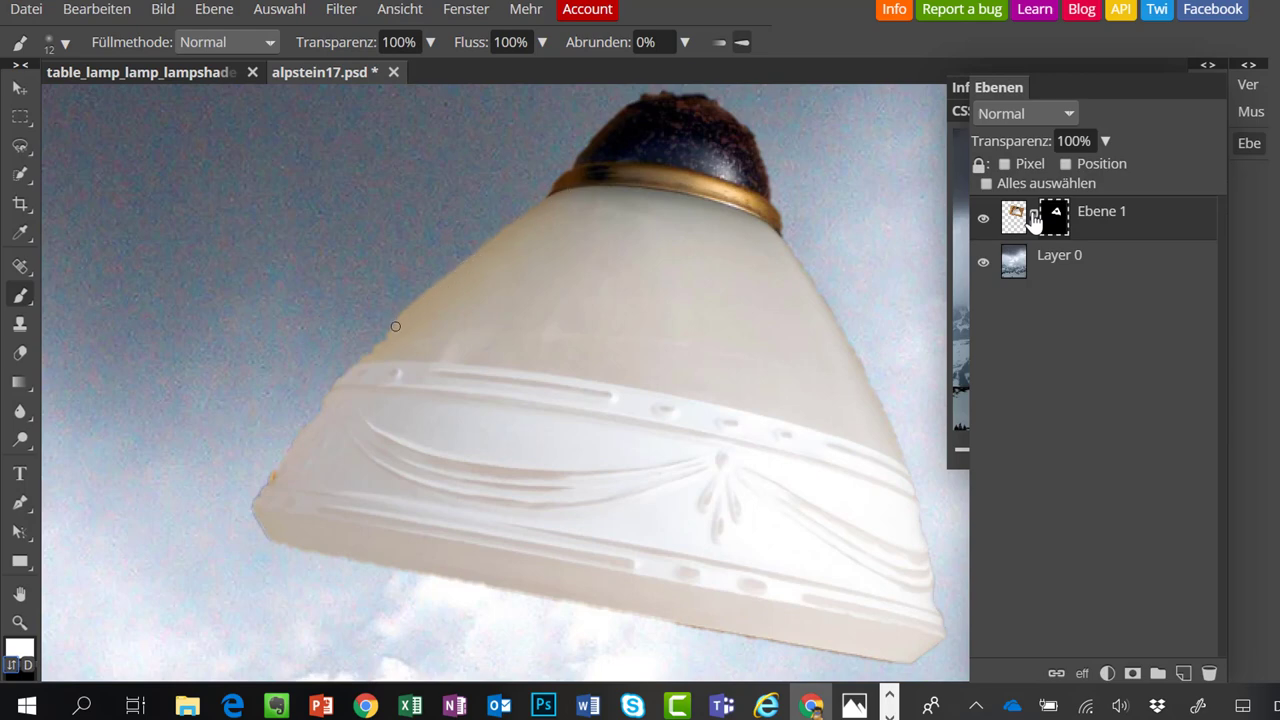
pyautogui.moveTo(395, 326); pyautogui.dragTo(344, 382)
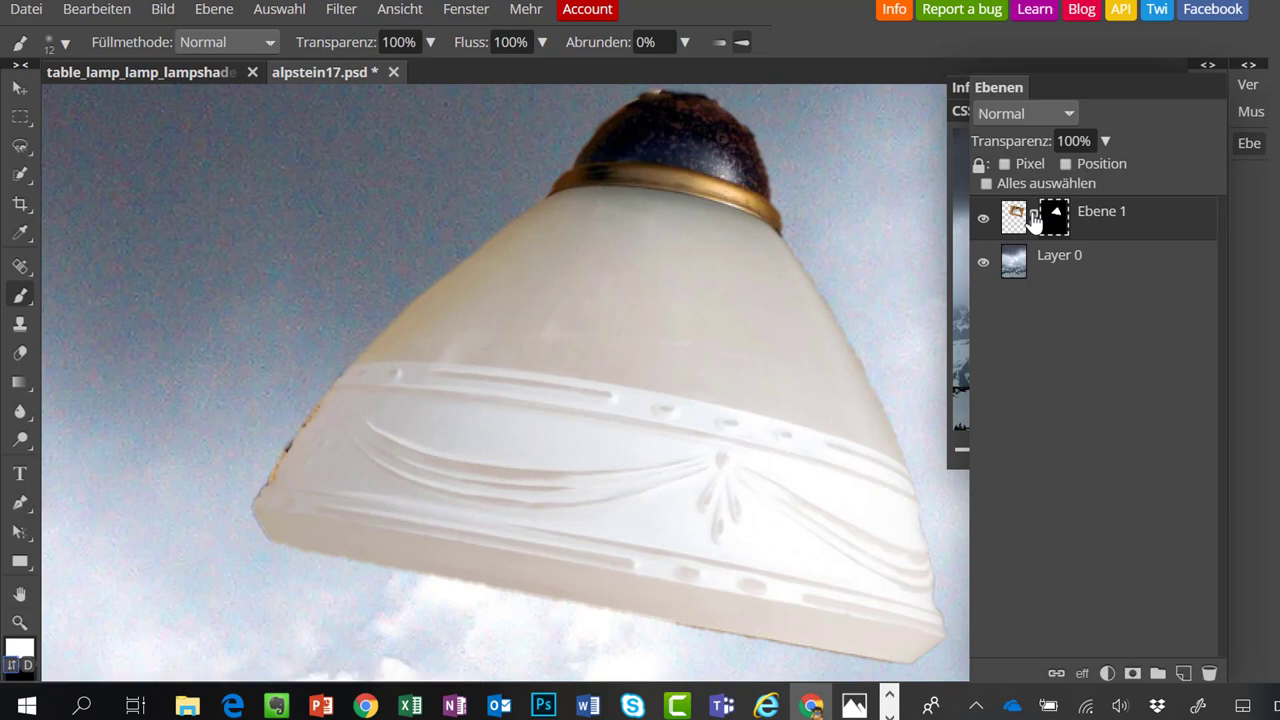
# Paint black on the mask around the dark cap and in a straight line along the shade's bottom rim to remove leftover wall.
pyautogui.press('x')
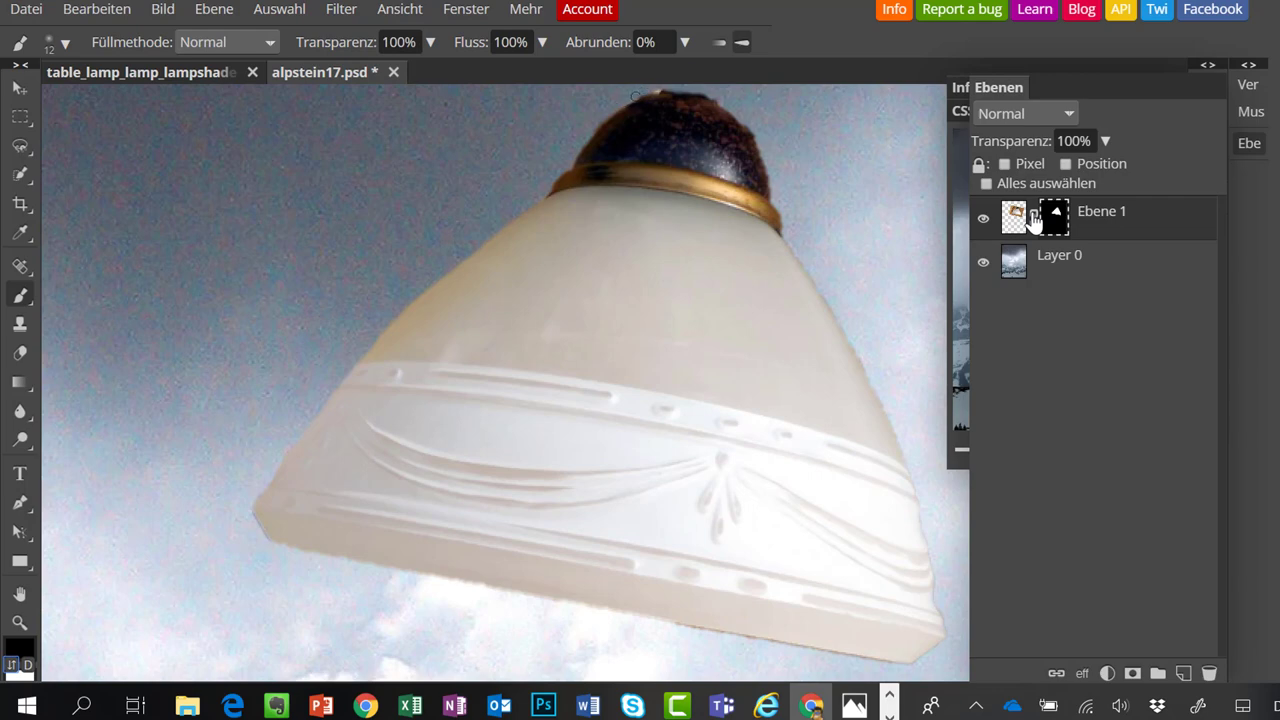
pyautogui.moveTo(636, 97)
pyautogui.mouseDown()
pyautogui.moveTo(686, 87)
pyautogui.moveTo(663, 92)
pyautogui.moveTo(746, 111)
pyautogui.moveTo(767, 153)
pyautogui.mouseUp()
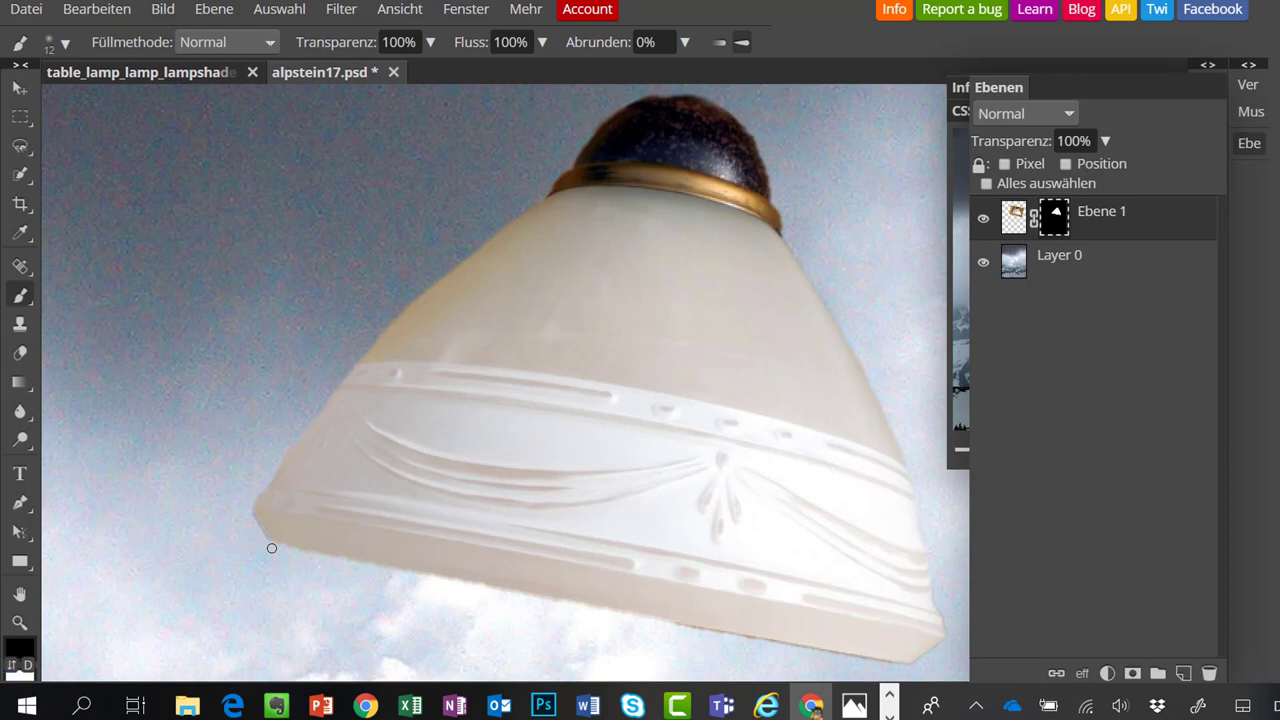
pyautogui.press('shift')
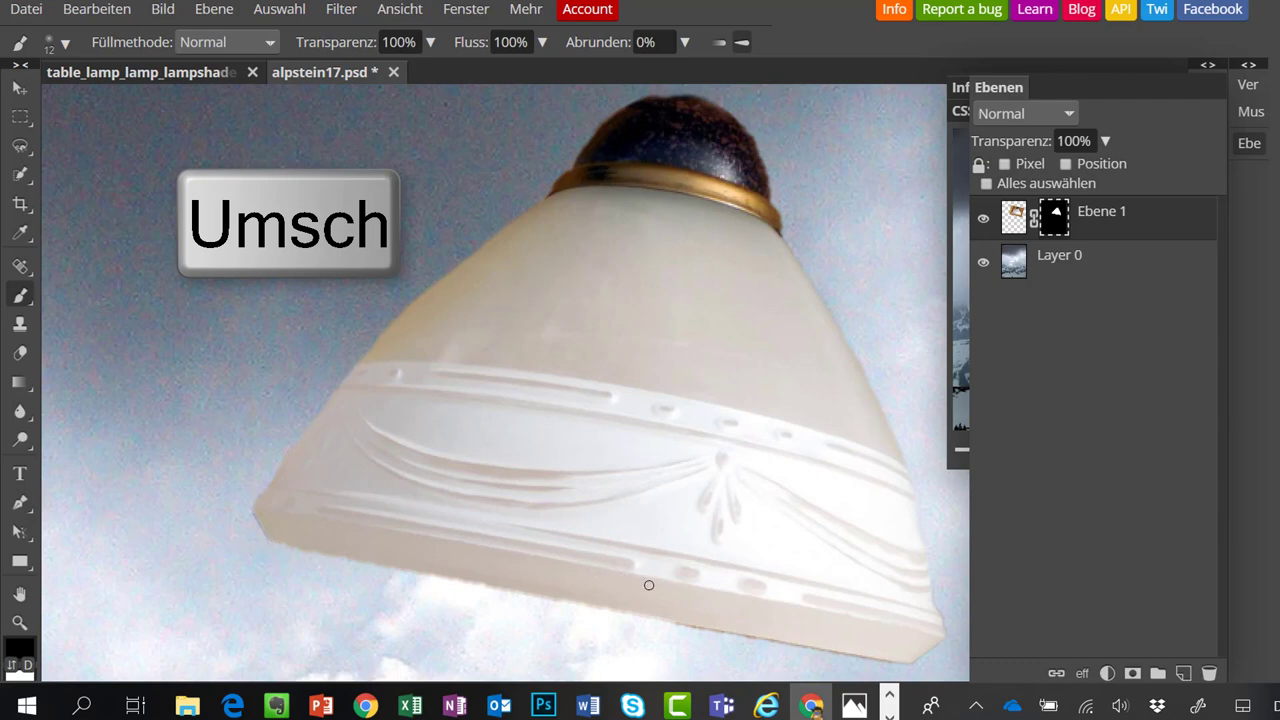
pyautogui.keyDown('shift'); pyautogui.click(910, 667); pyautogui.keyUp('shift')
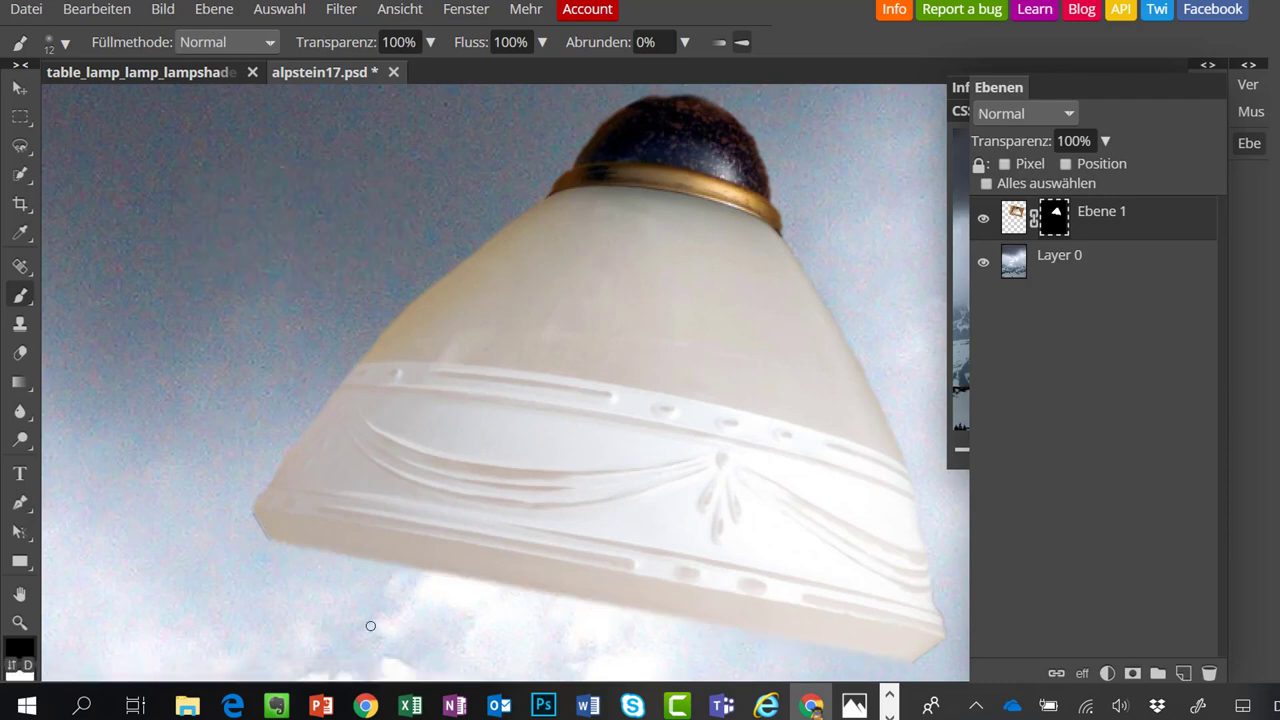
pyautogui.scroll(1, 935, 360)
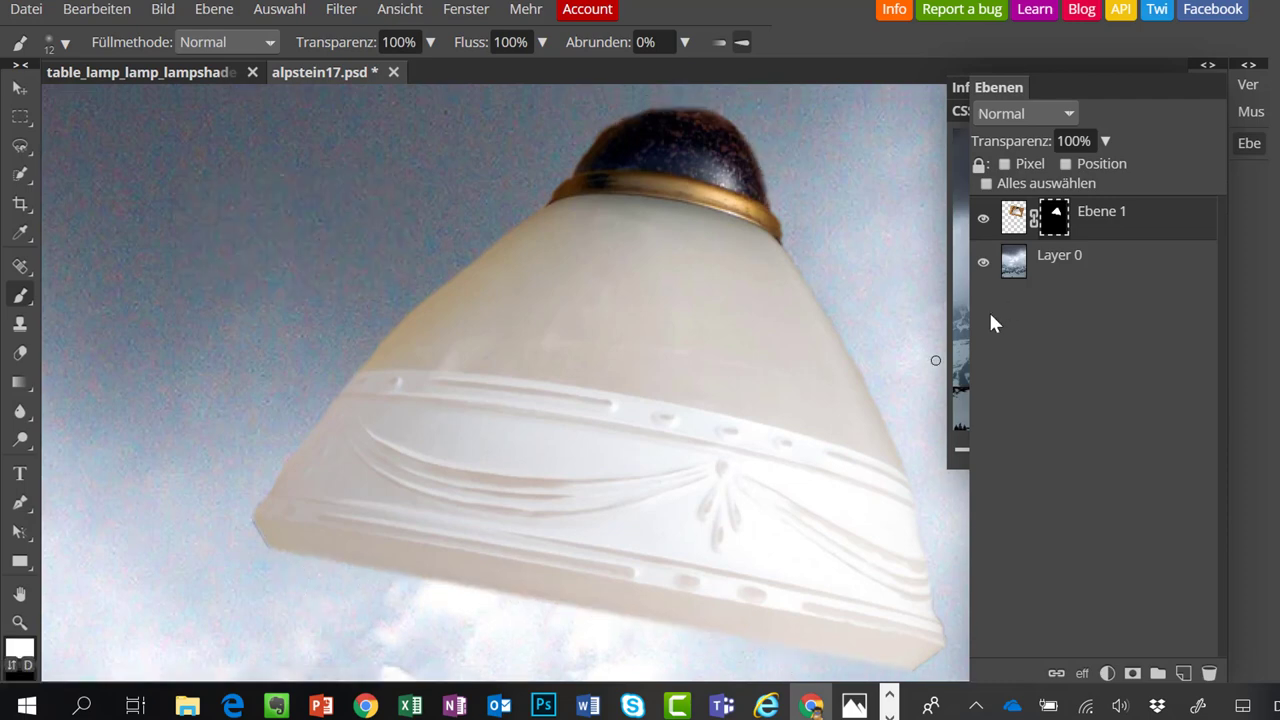
pyautogui.click(1249, 142)
pyautogui.moveTo(1034, 451); pyautogui.dragTo(1013, 452)
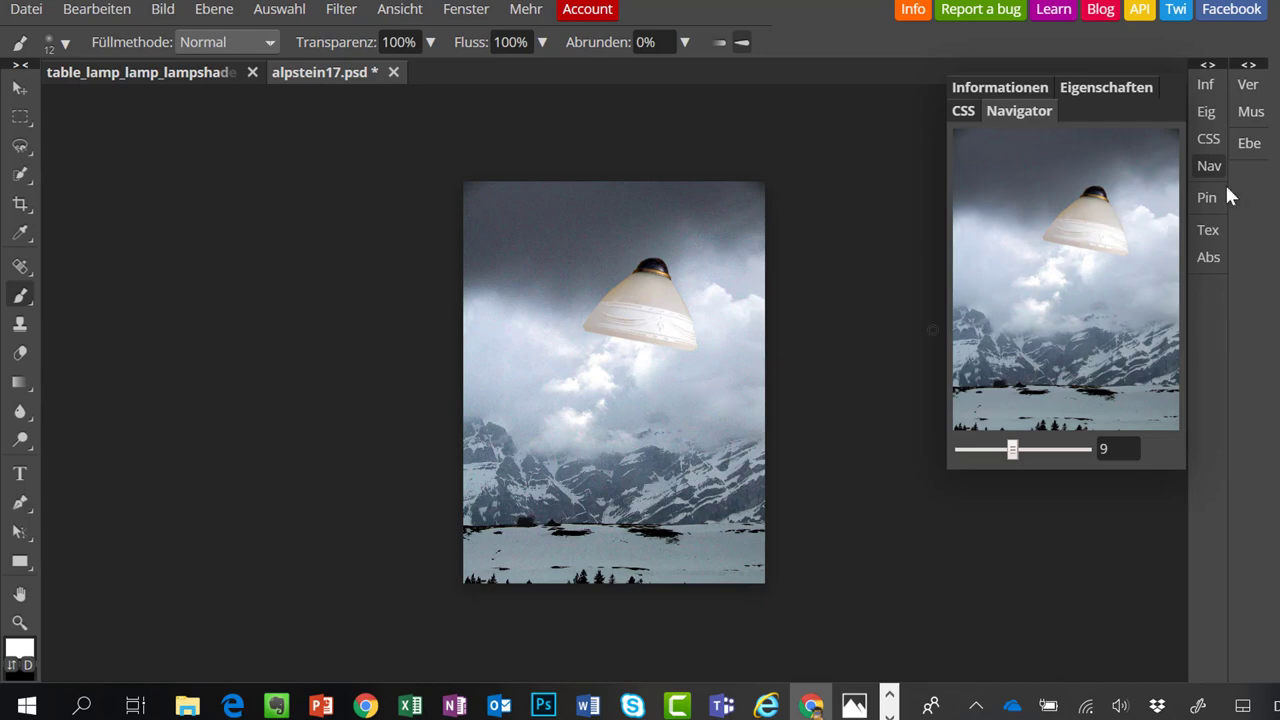
# Add a Gradationskurven adjustment layer directly above the landscape layer, Layer 0.
pyautogui.click(1250, 143)
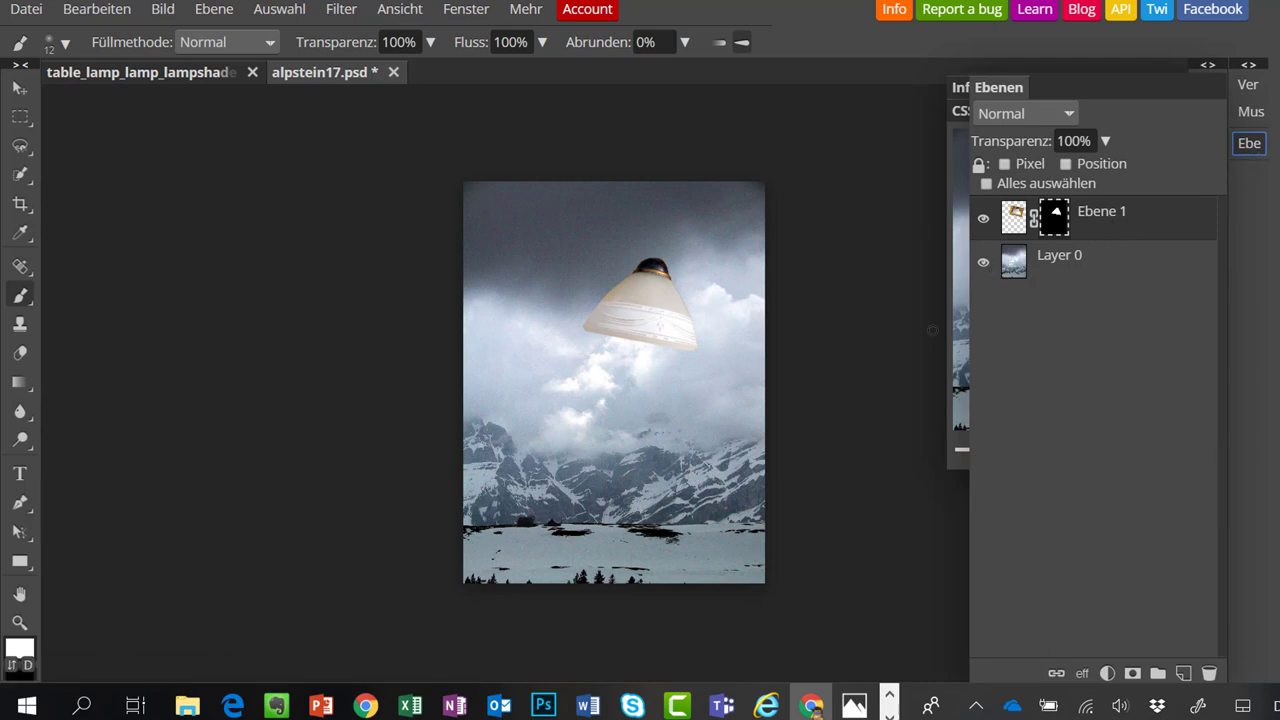
pyautogui.click(163, 10)
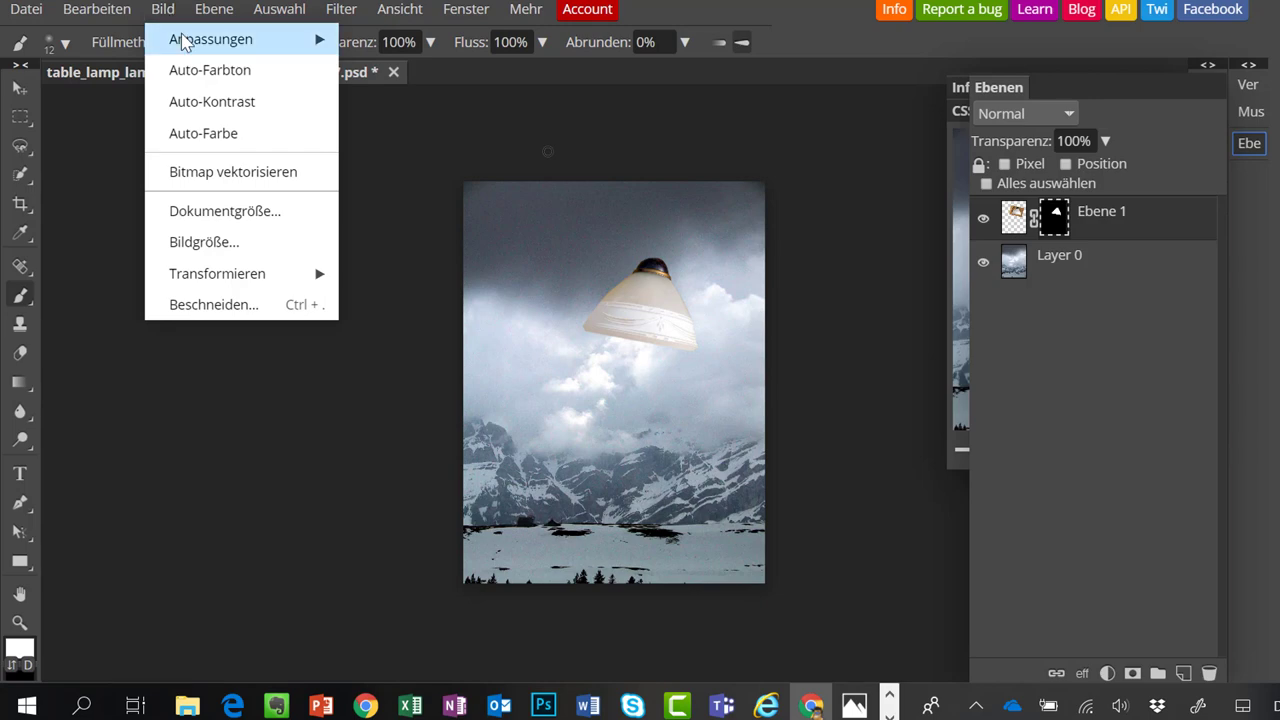
pyautogui.moveTo(183, 40)
pyautogui.click(165, 12)
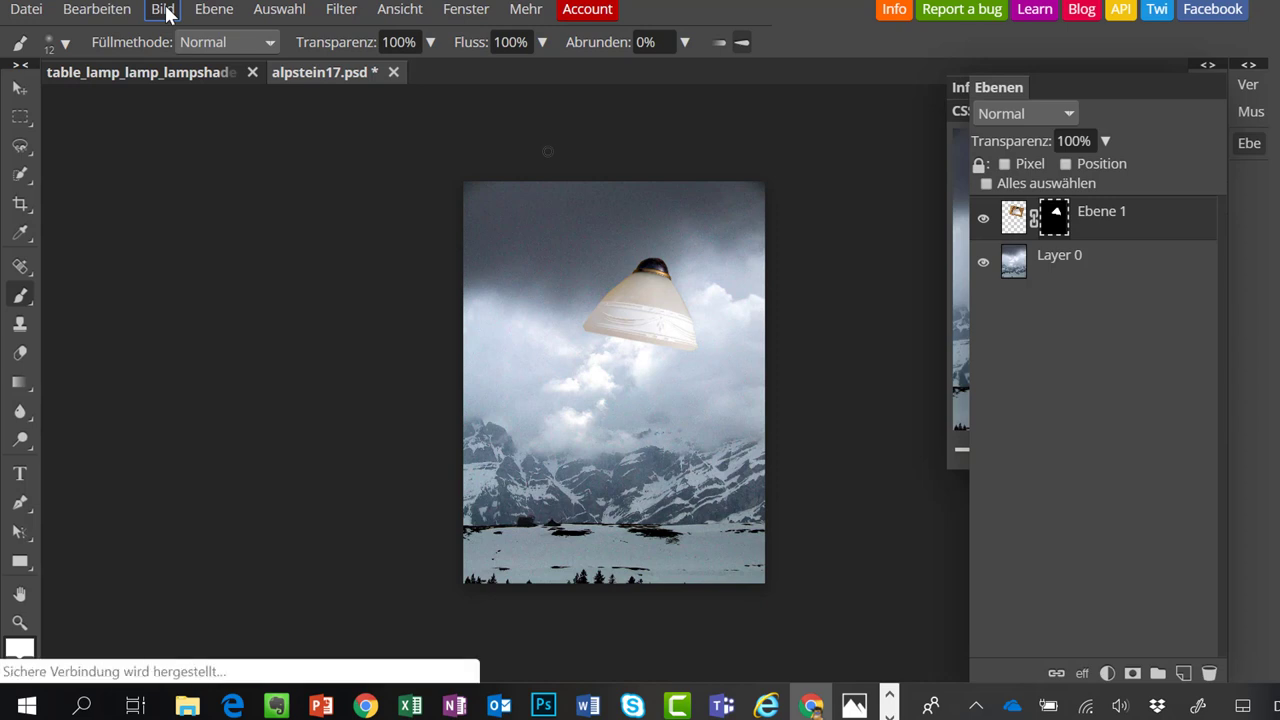
pyautogui.click(1017, 266)
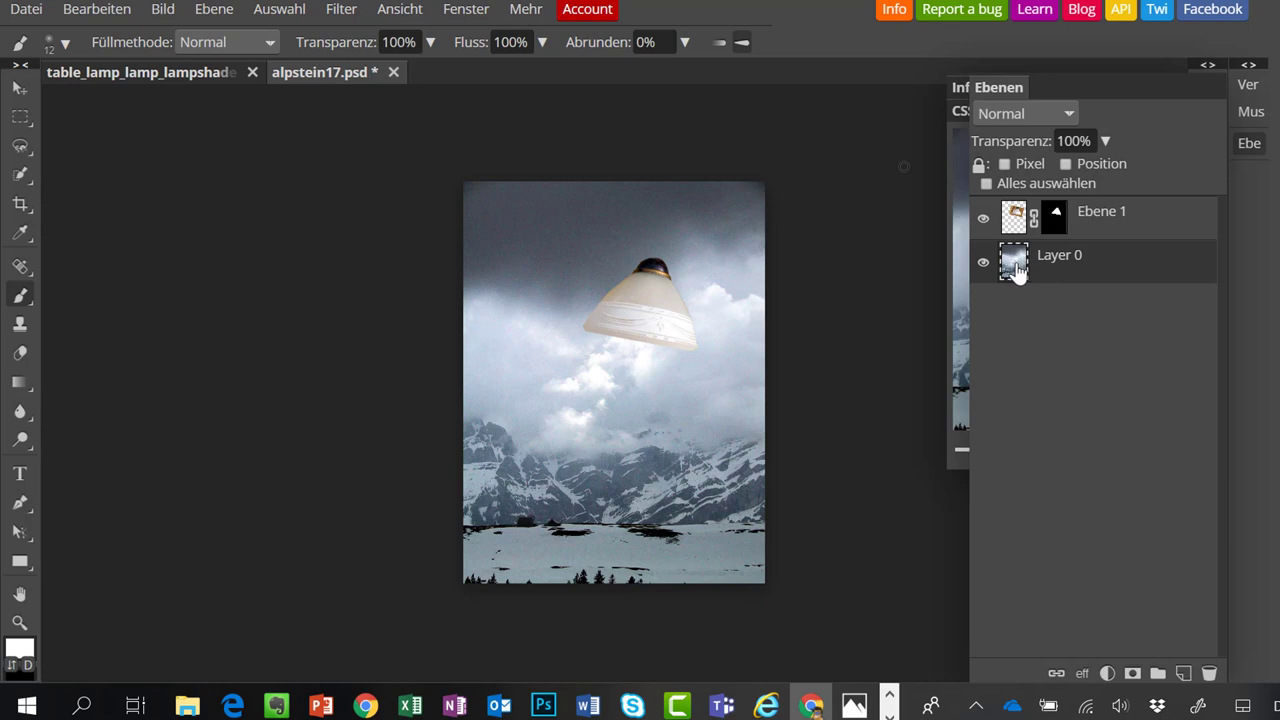
pyautogui.click(1107, 673)
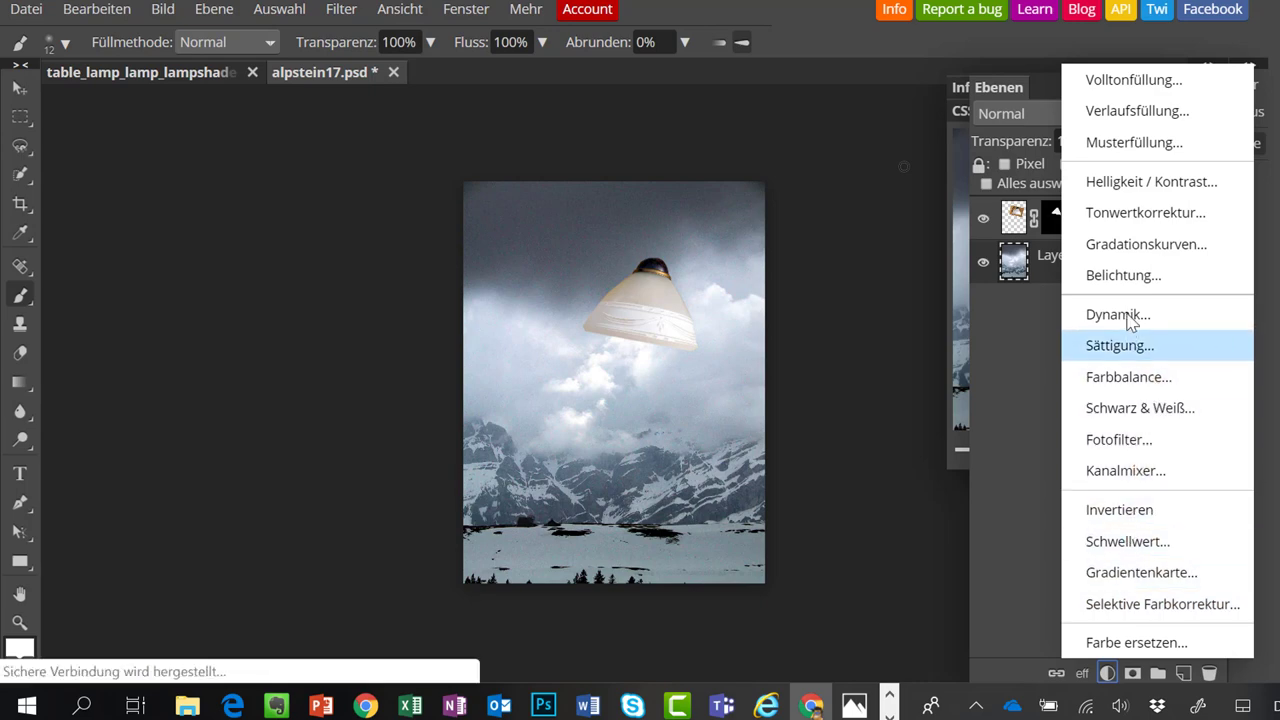
pyautogui.click(1143, 248)
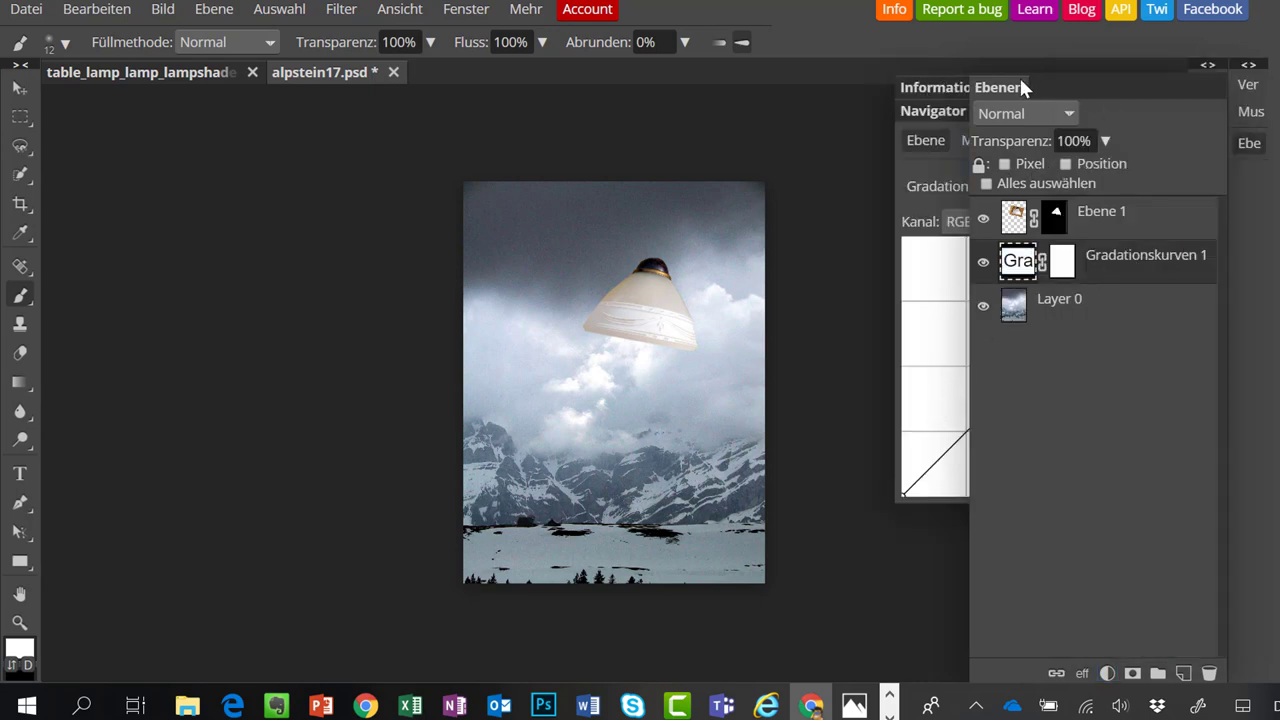
# Darken the landscape with the RGB curve by pulling down its midtones and highlights and lowering the white end to about two thirds height.
pyautogui.click(1249, 143)
pyautogui.moveTo(1040, 358); pyautogui.dragTo(1053, 388)
pyautogui.moveTo(1128, 292); pyautogui.dragTo(1132, 285)
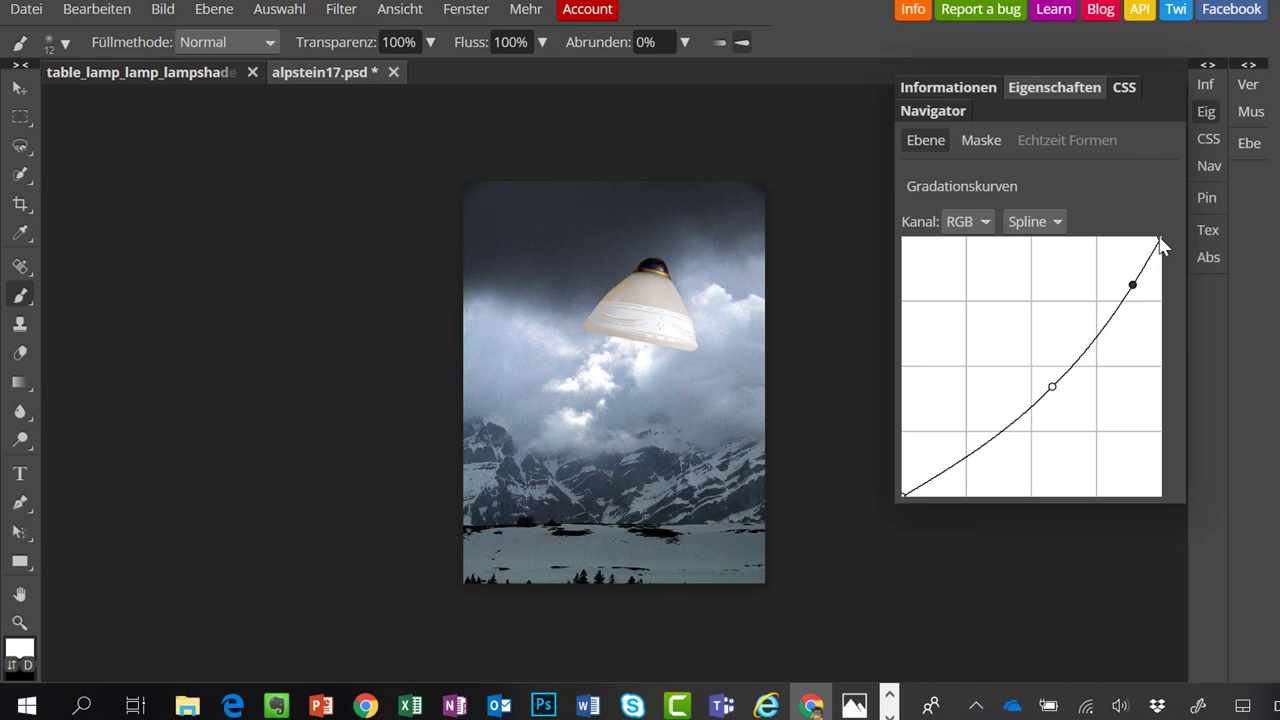
pyautogui.moveTo(1160, 241); pyautogui.dragTo(1147, 350)
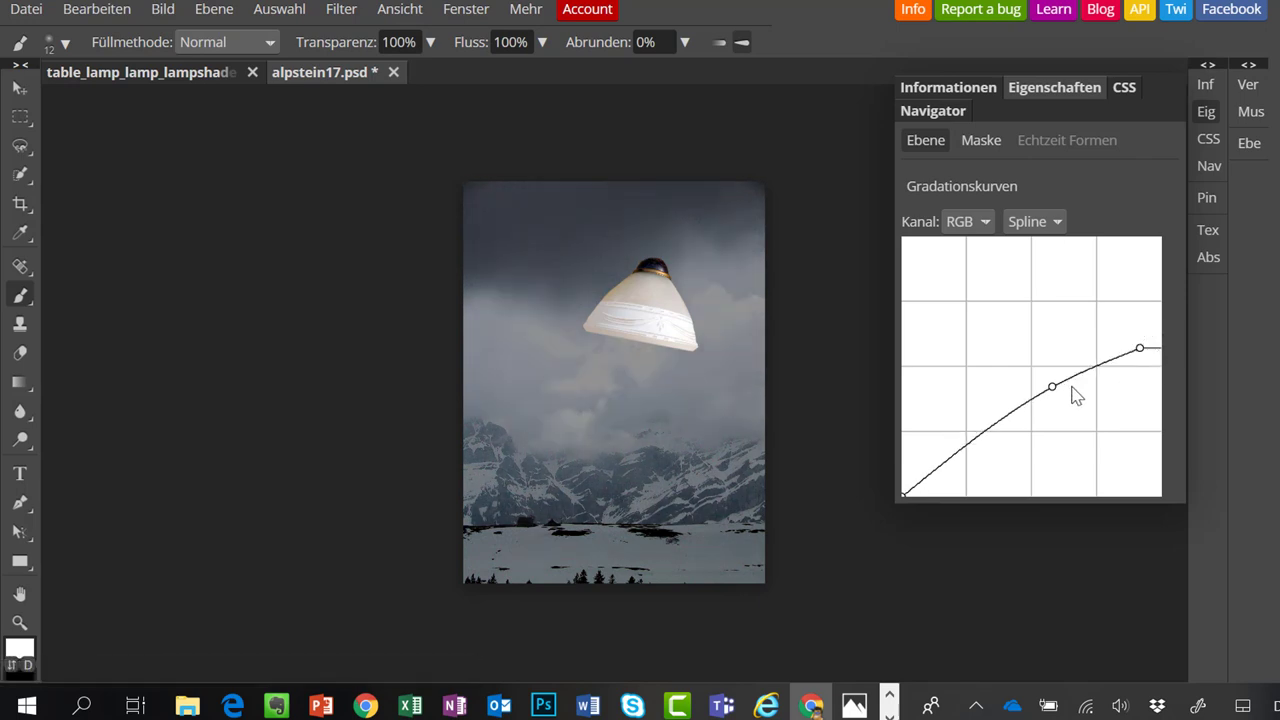
pyautogui.moveTo(1055, 389); pyautogui.dragTo(1061, 408)
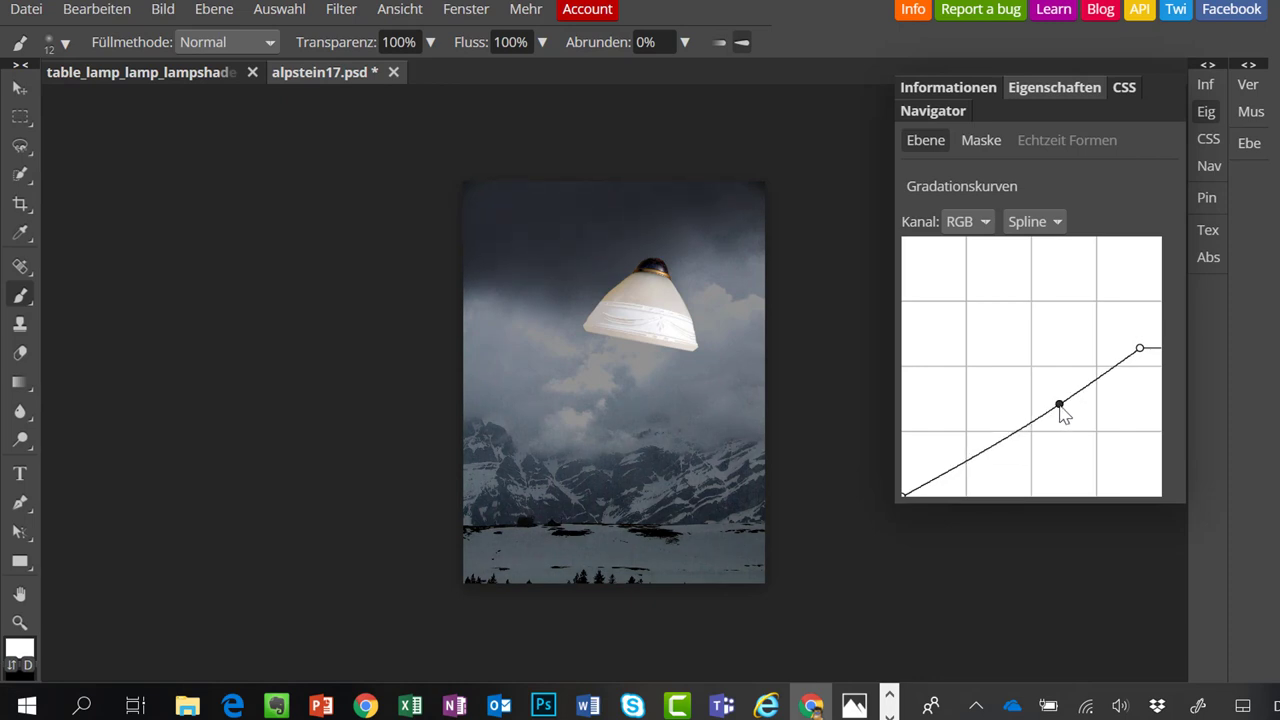
pyautogui.click(1158, 336)
pyautogui.moveTo(1140, 349); pyautogui.dragTo(1135, 361)
pyautogui.moveTo(1059, 405); pyautogui.dragTo(1060, 414)
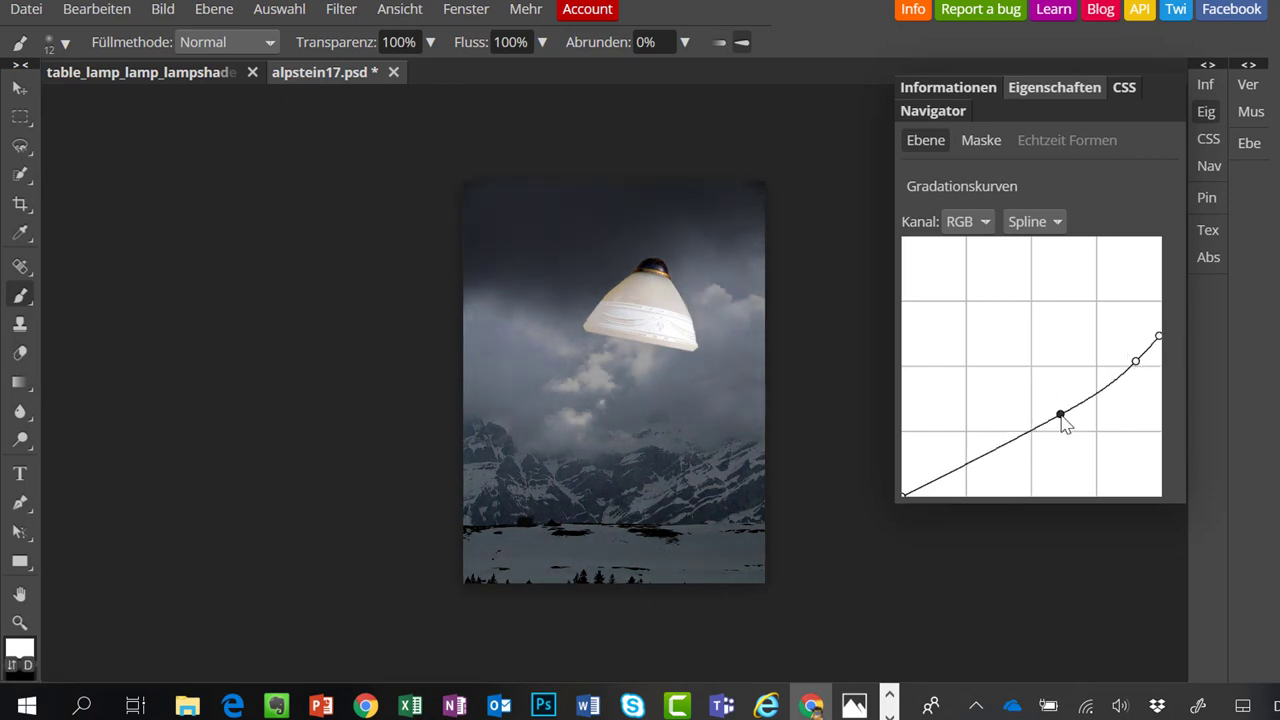
# Reopen the curve settings from the Gradationskurven 1 layer to review them, and return to the layer list.
pyautogui.click(1206, 113)
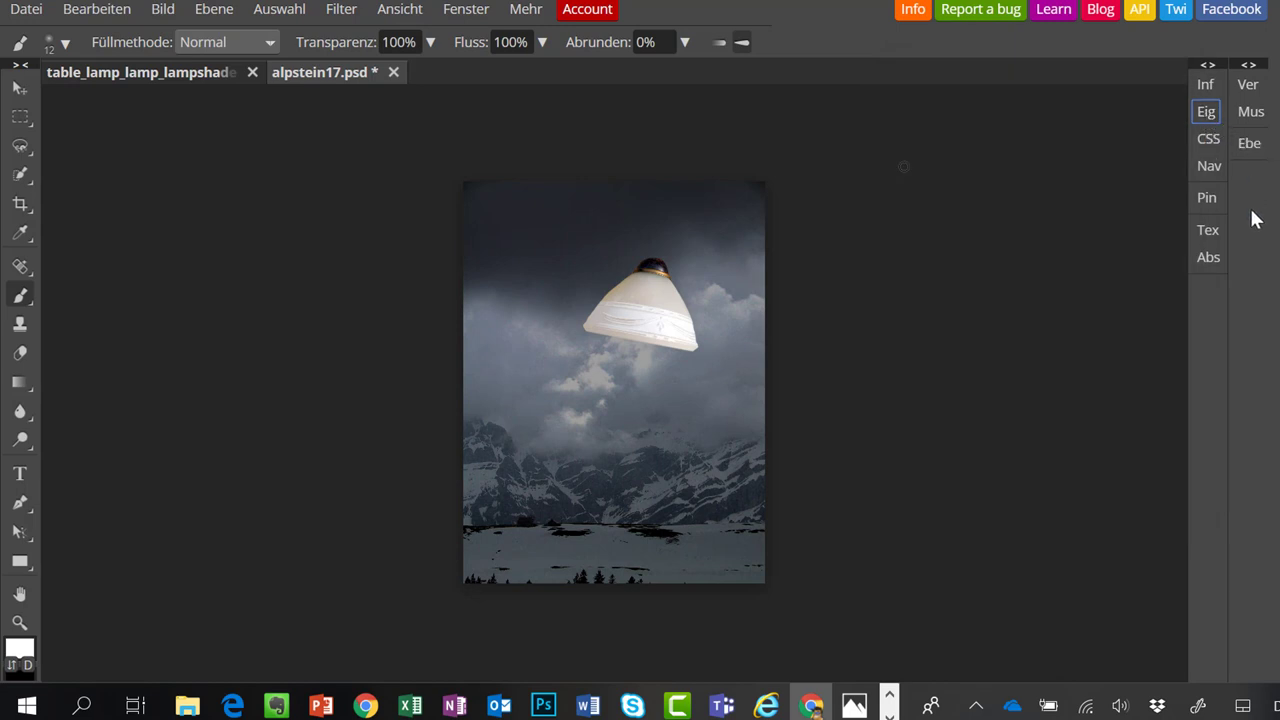
pyautogui.click(1249, 145)
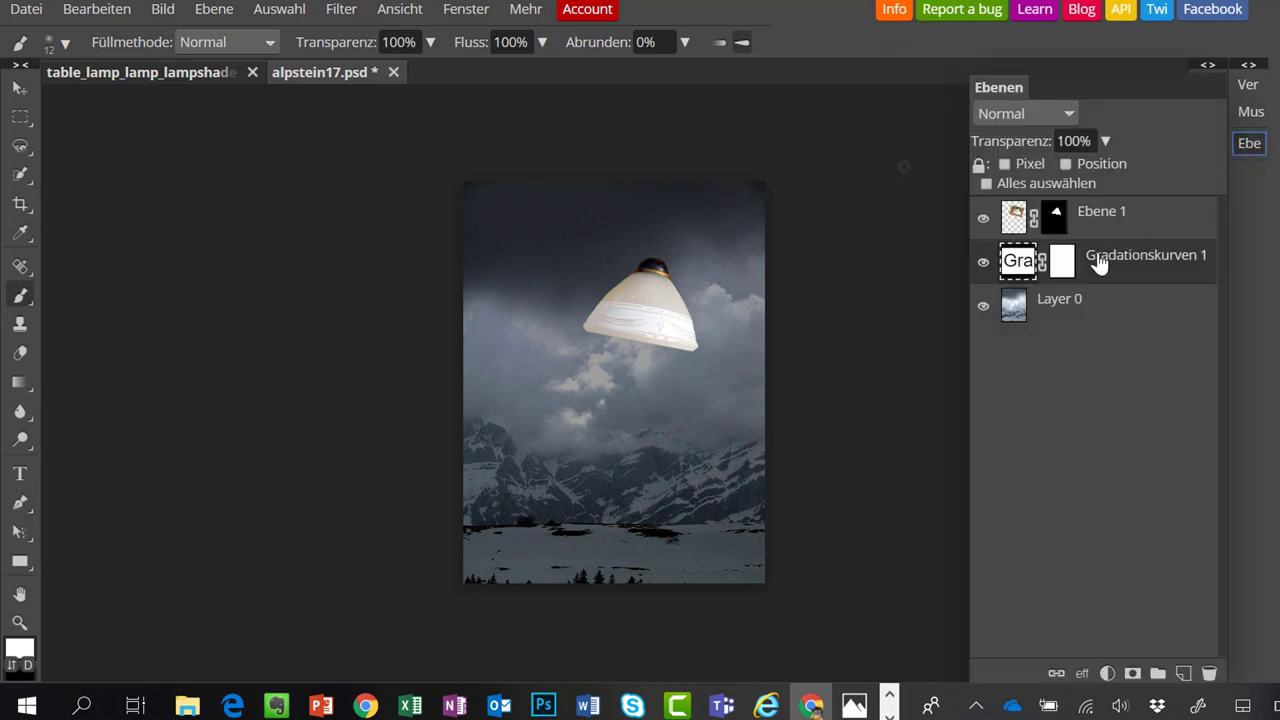
pyautogui.click(1020, 268)
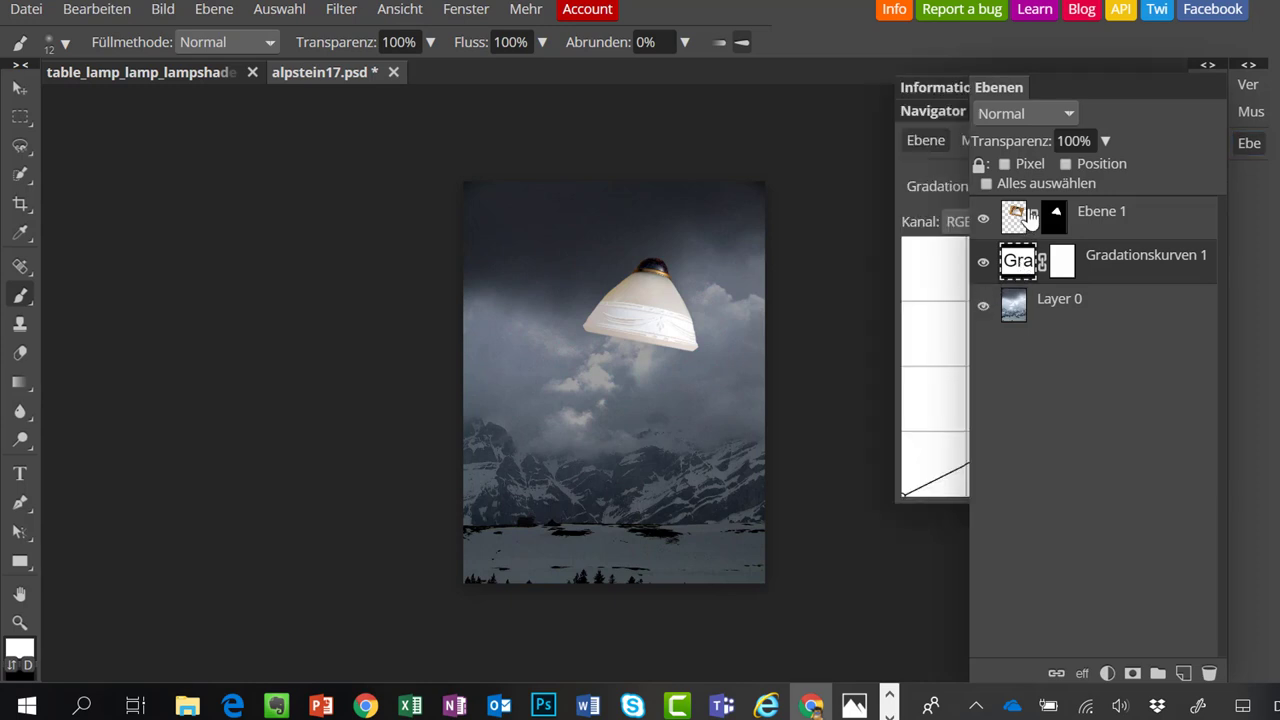
pyautogui.click(1249, 143)
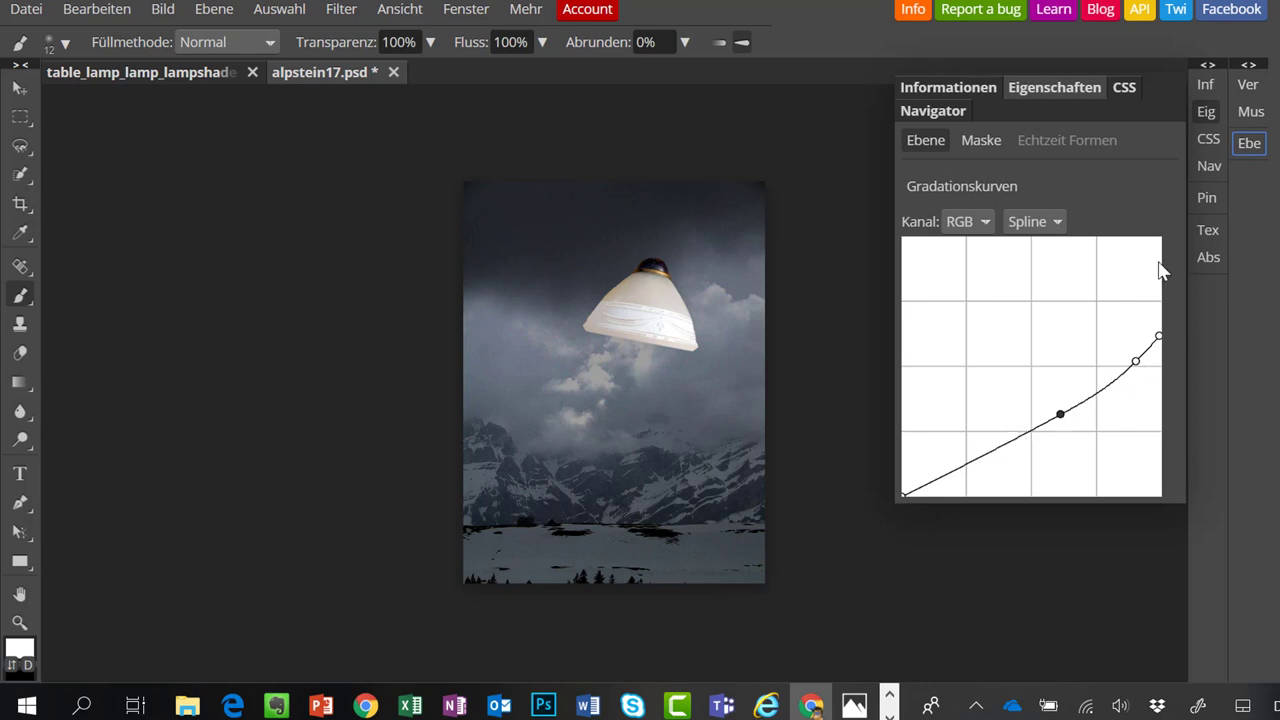
pyautogui.click(1206, 111)
pyautogui.click(1249, 145)
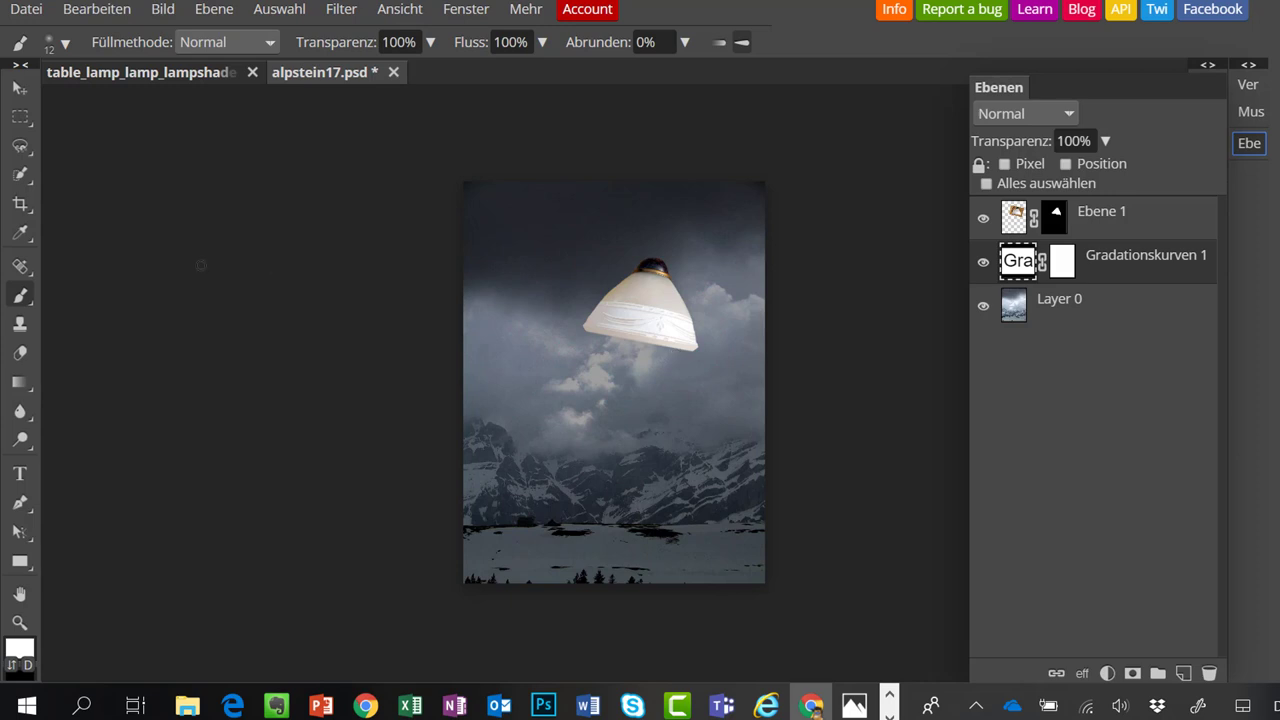
# Draw a narrow light-cone selection with the Polygonal Lasso from the lampshade's lower rim down to the snowfield.
pyautogui.moveTo(22, 147)
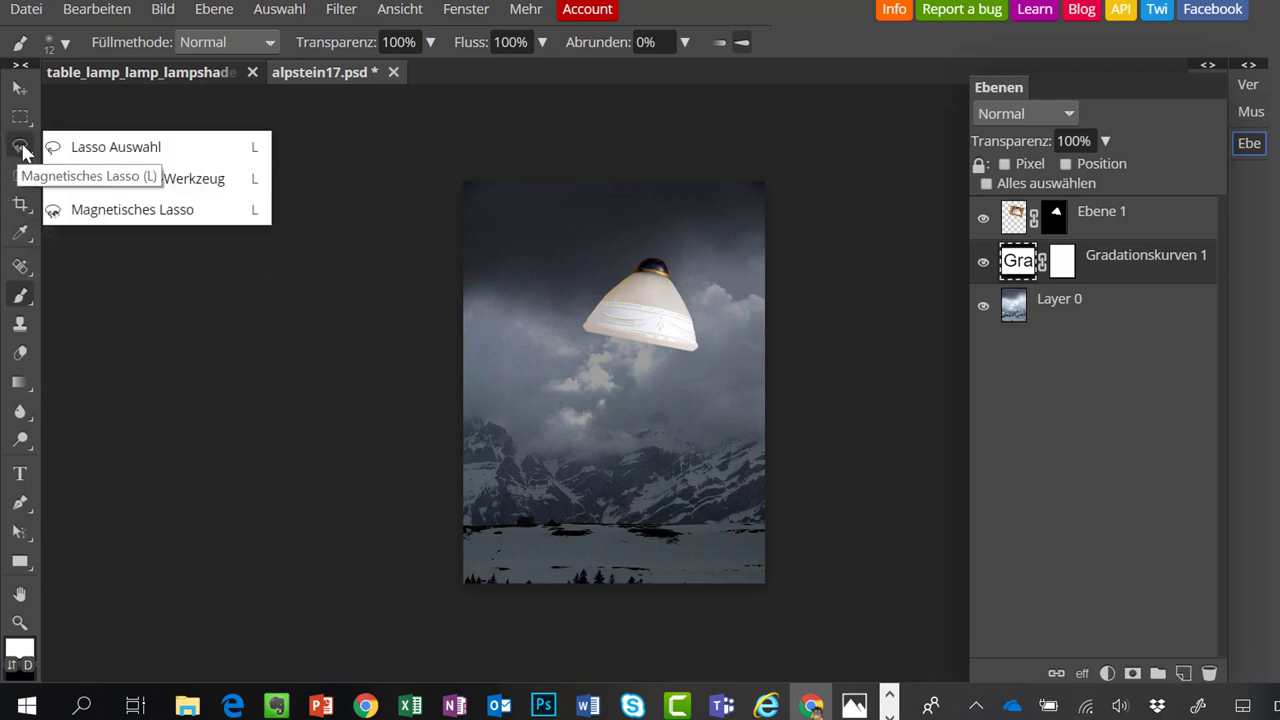
pyautogui.click(98, 188)
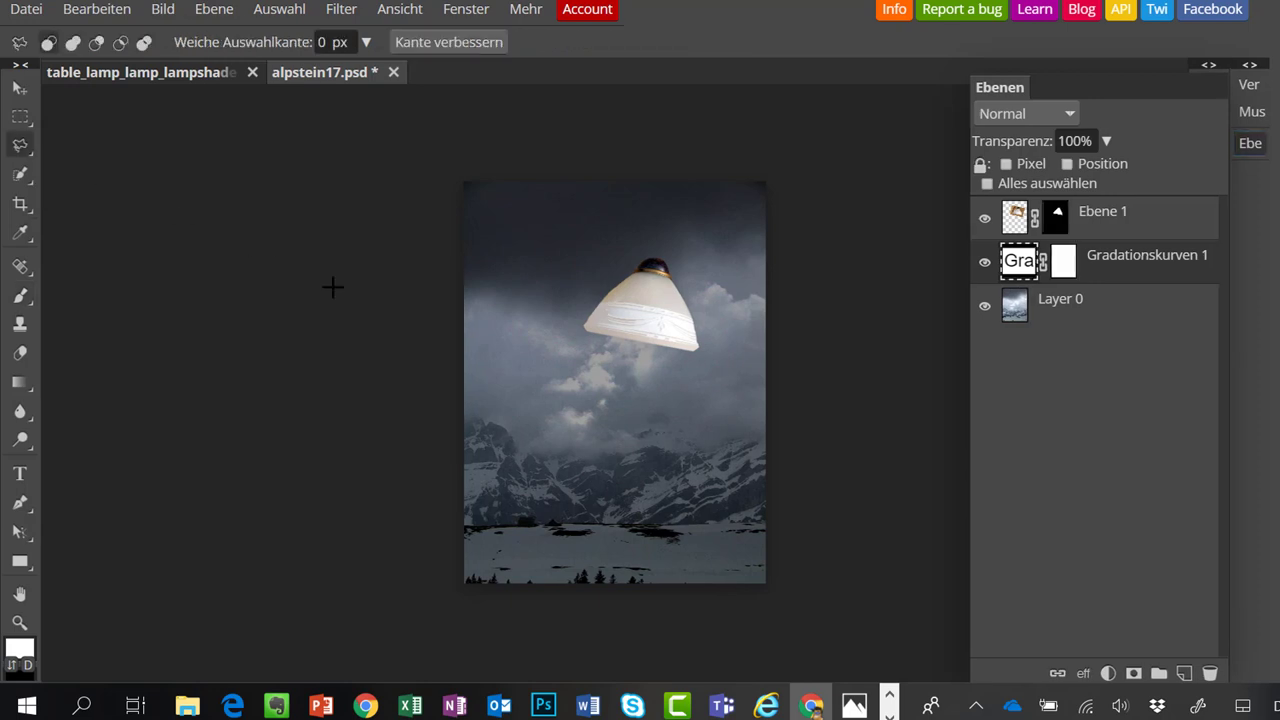
pyautogui.click(628, 333)
pyautogui.click(514, 544)
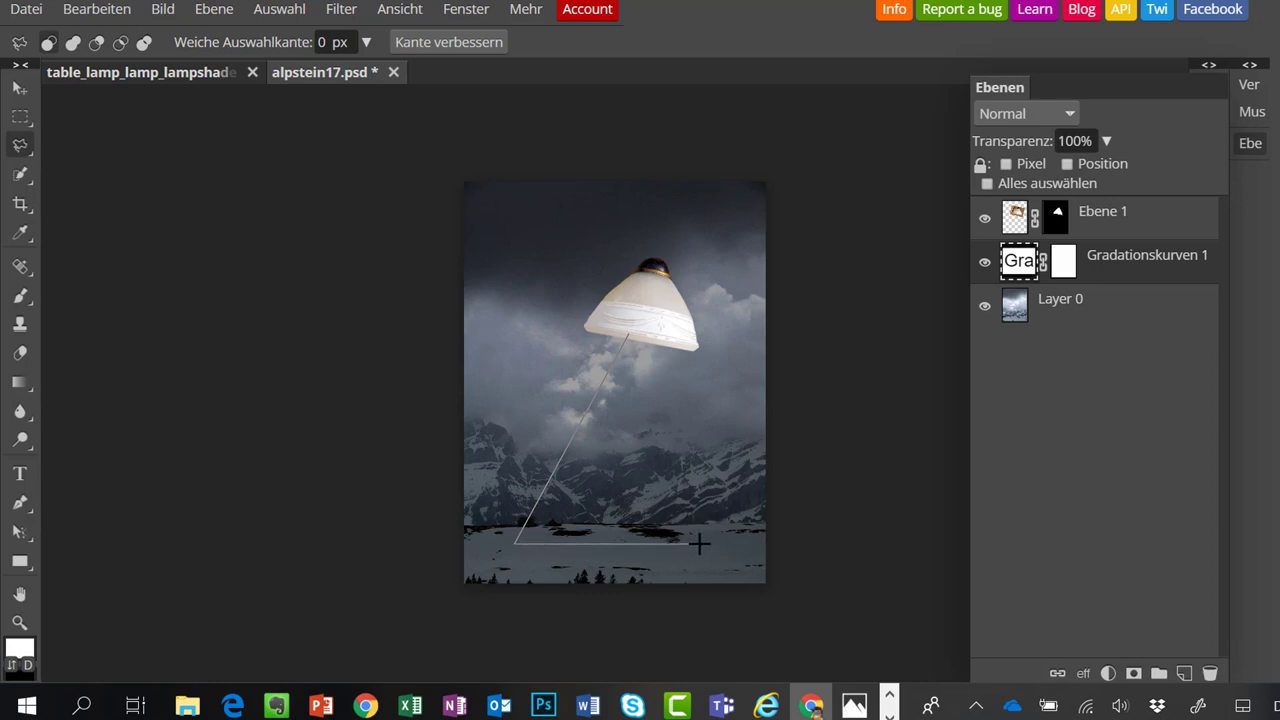
pyautogui.click(698, 543)
pyautogui.click(628, 333)
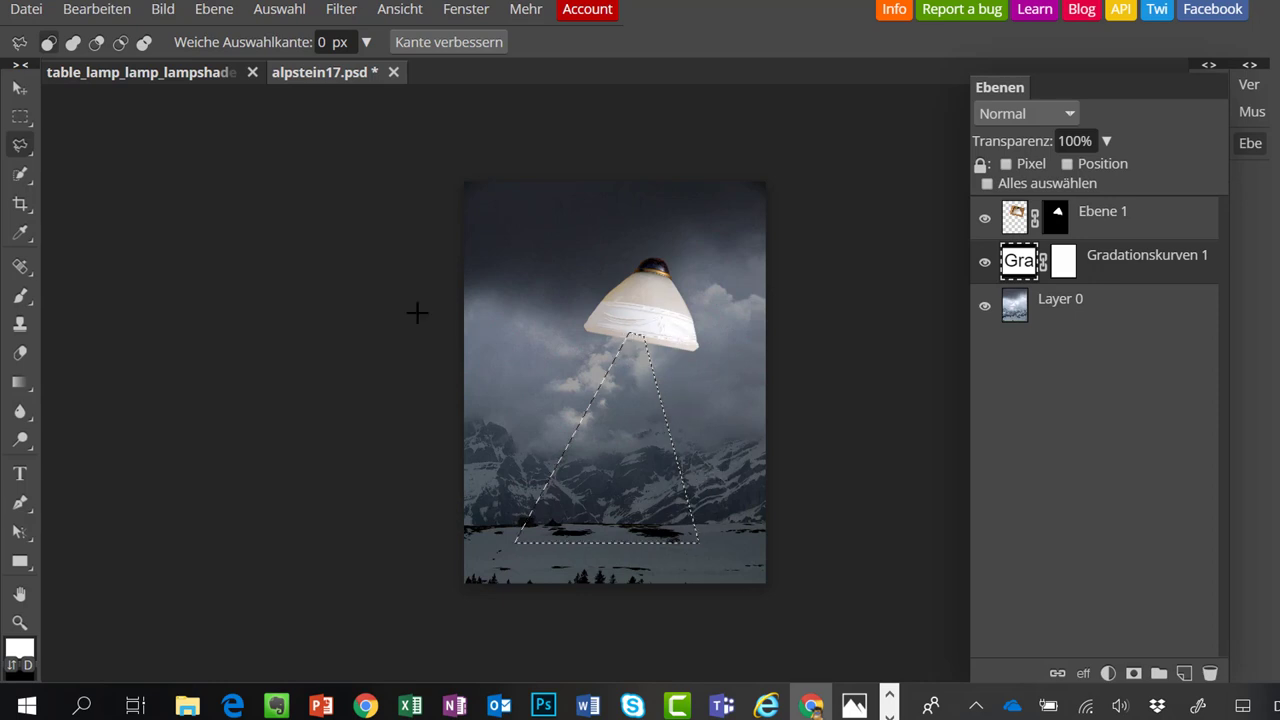
# Shift the light-cone selection slightly to the right and down so its tip sits under the lampshade's centre.
pyautogui.rightClick(22, 117)
pyautogui.moveTo(593, 427); pyautogui.dragTo(609, 423)
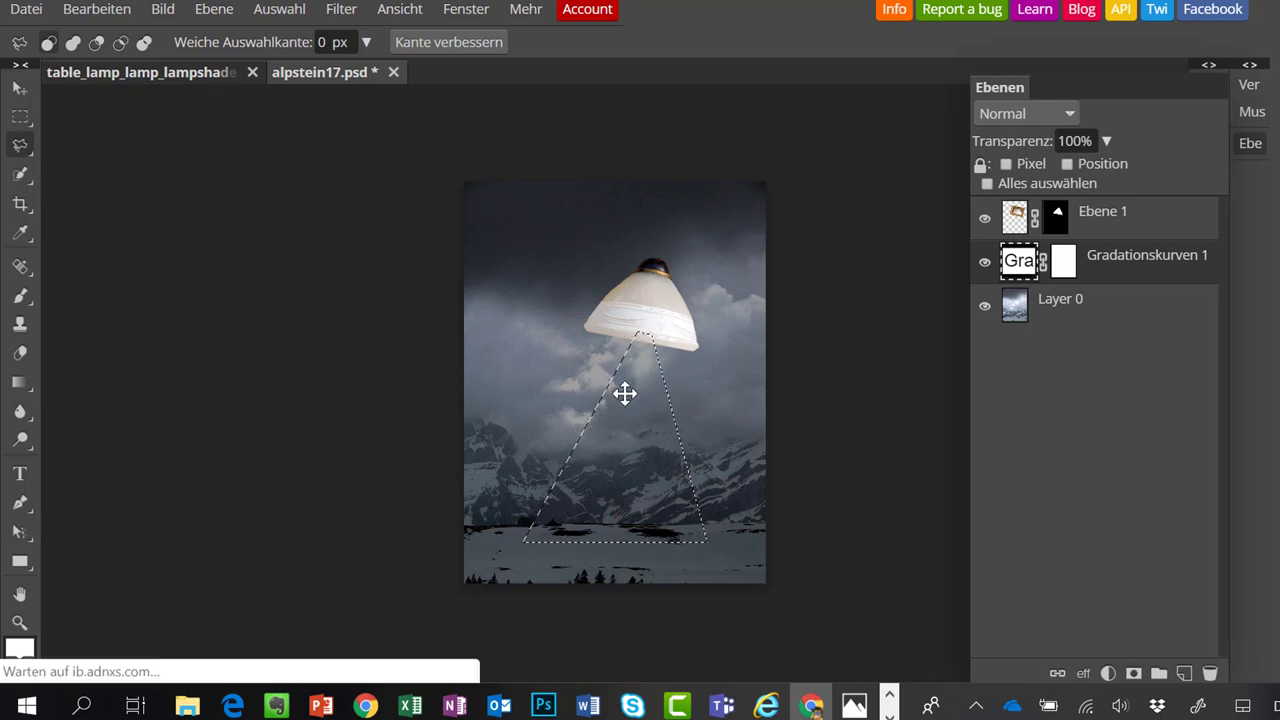
pyautogui.moveTo(626, 400); pyautogui.dragTo(624, 404)
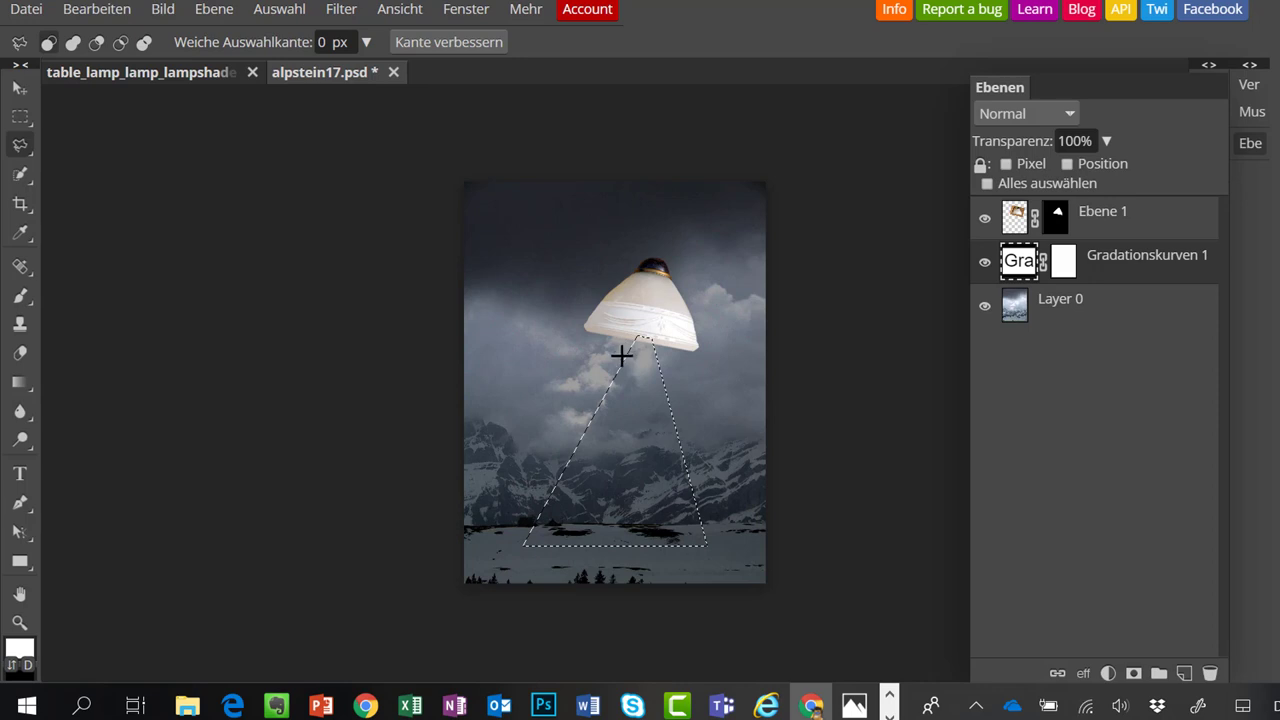
# Feather the light-cone selection by 4 px.
pyautogui.click(280, 12)
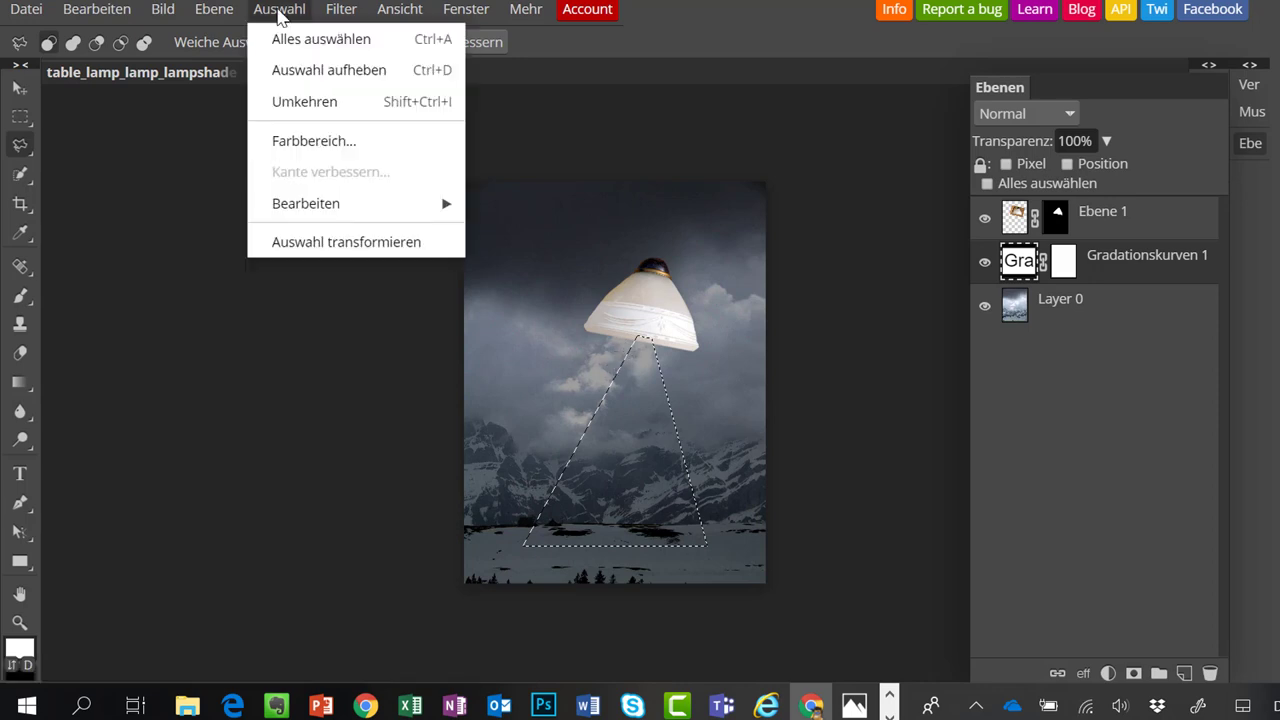
pyautogui.moveTo(323, 200)
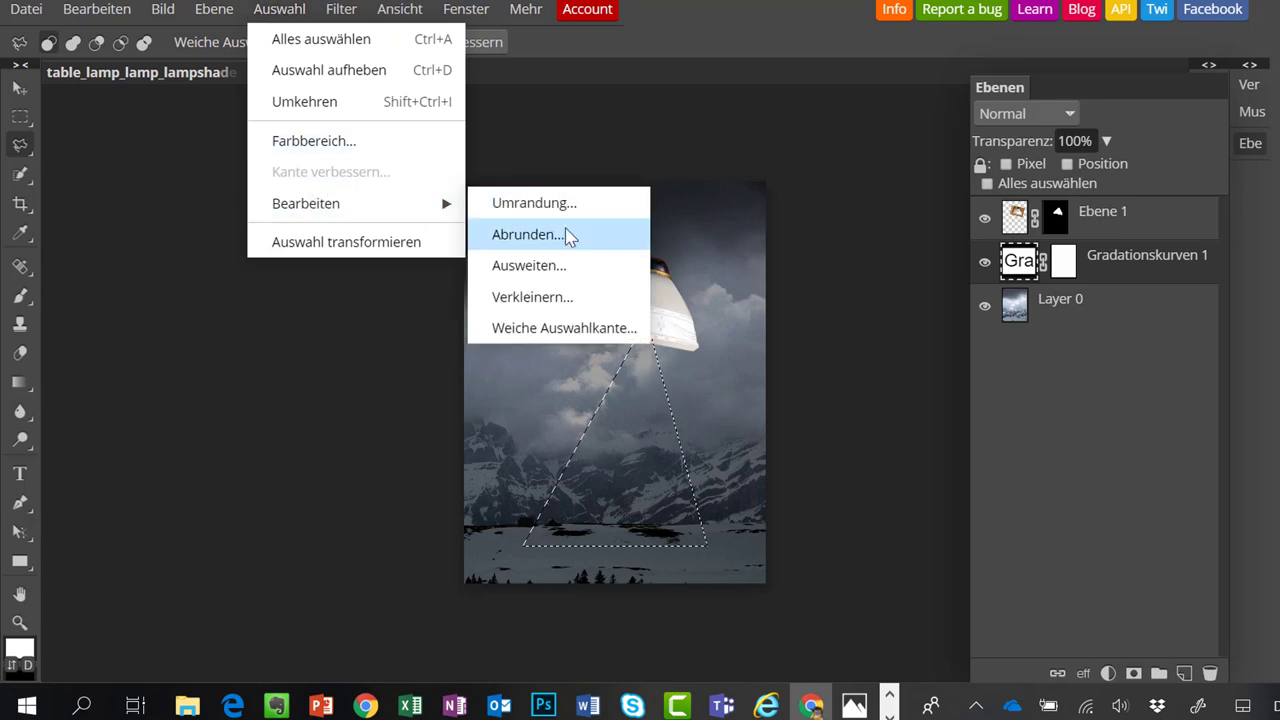
pyautogui.click(566, 330)
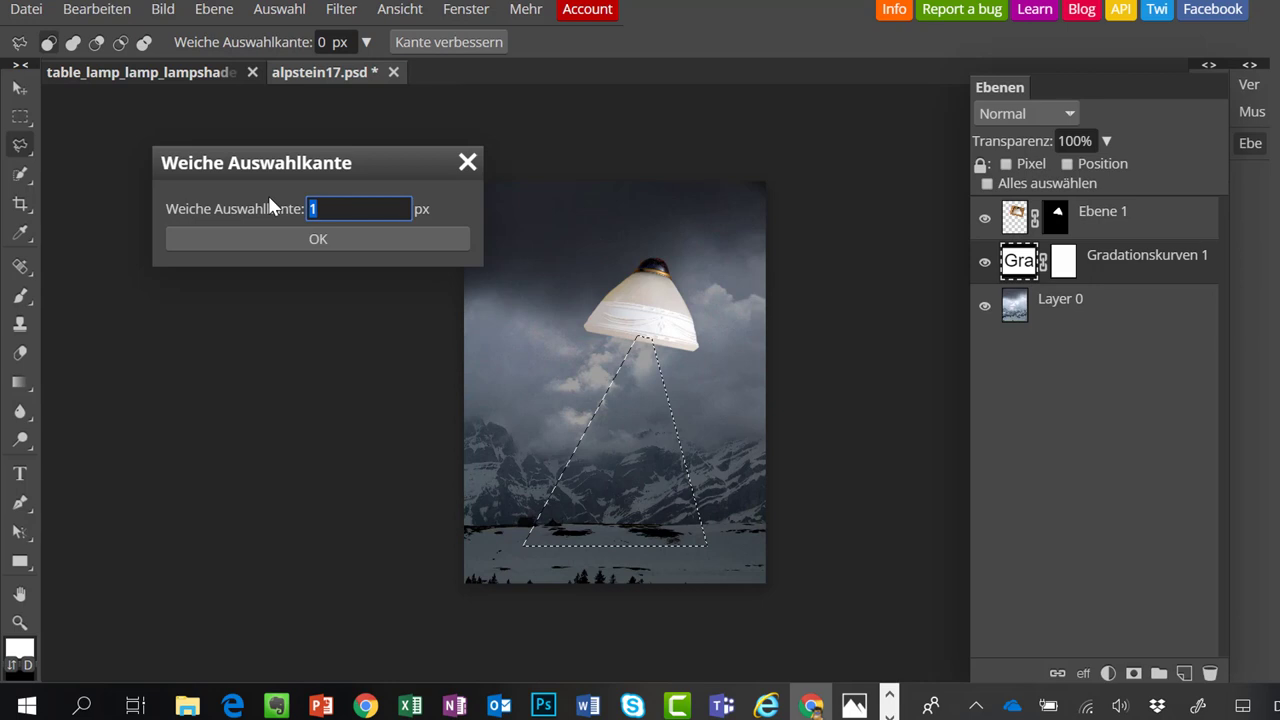
pyautogui.write('4')
pyautogui.click(317, 240)
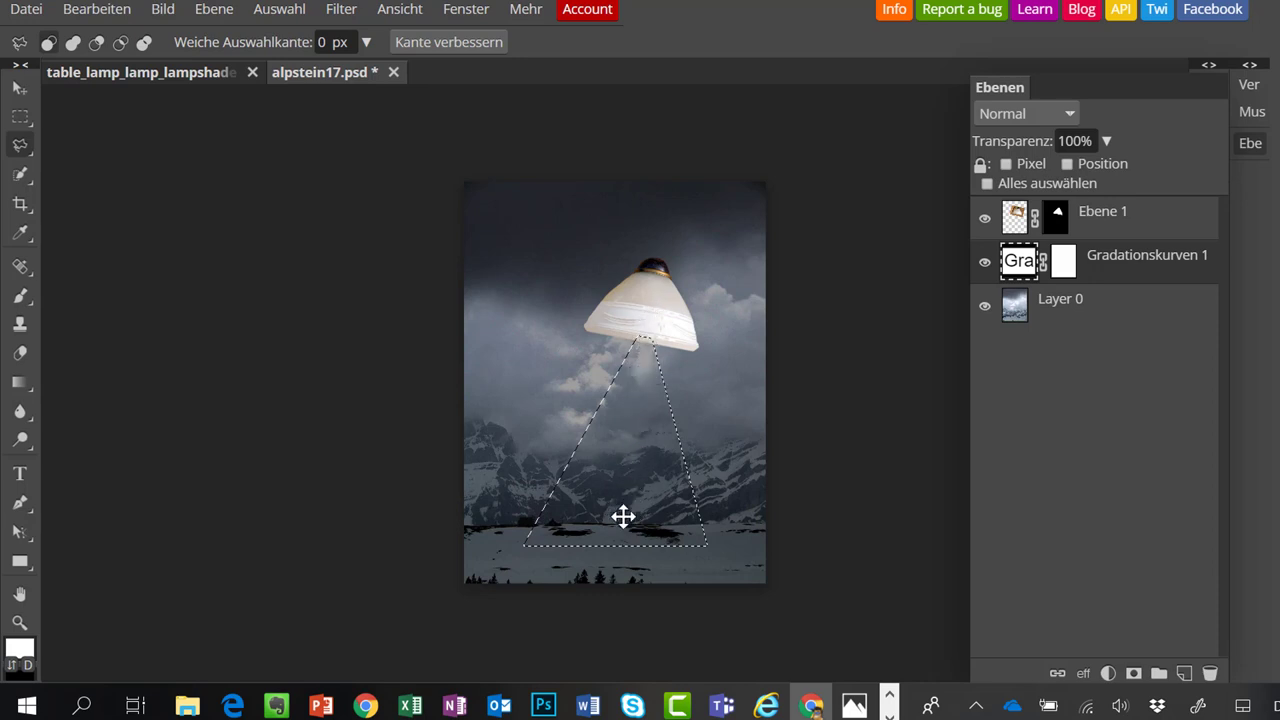
# Choose the Gradient tool and set the start colour of its linear gradient to white (ffffff).
pyautogui.rightClick(20, 383)
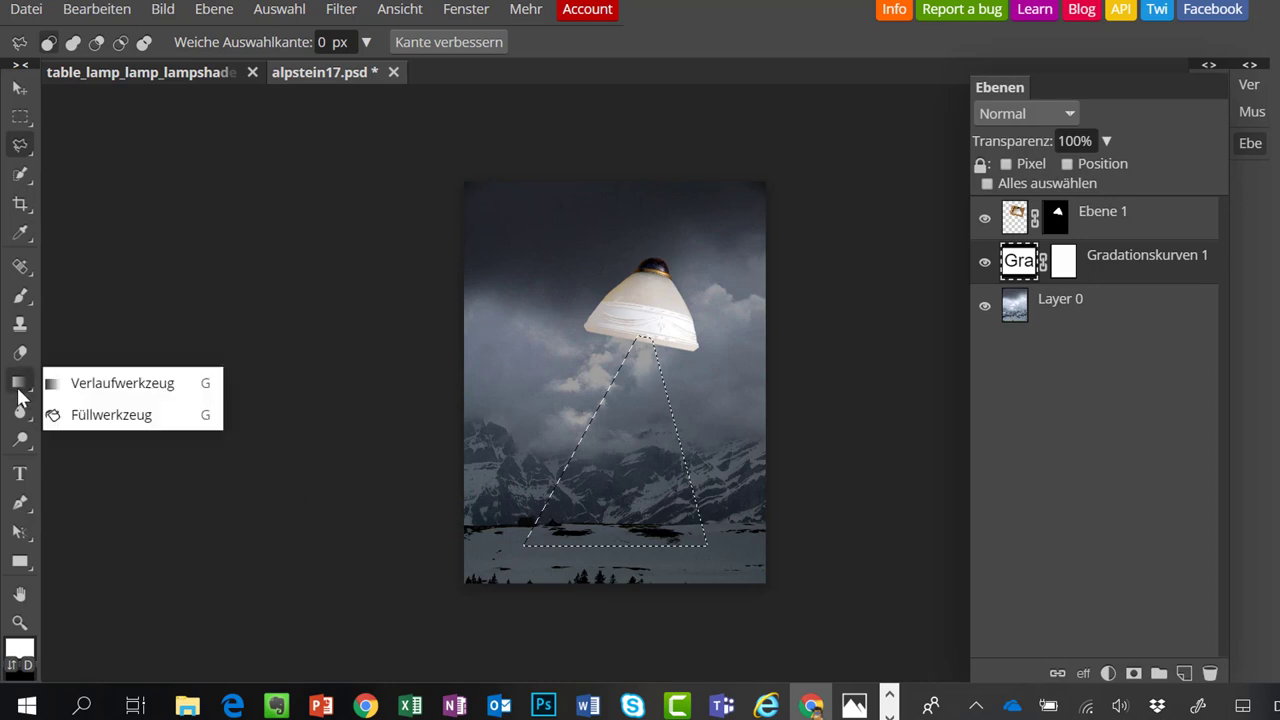
pyautogui.click(22, 388)
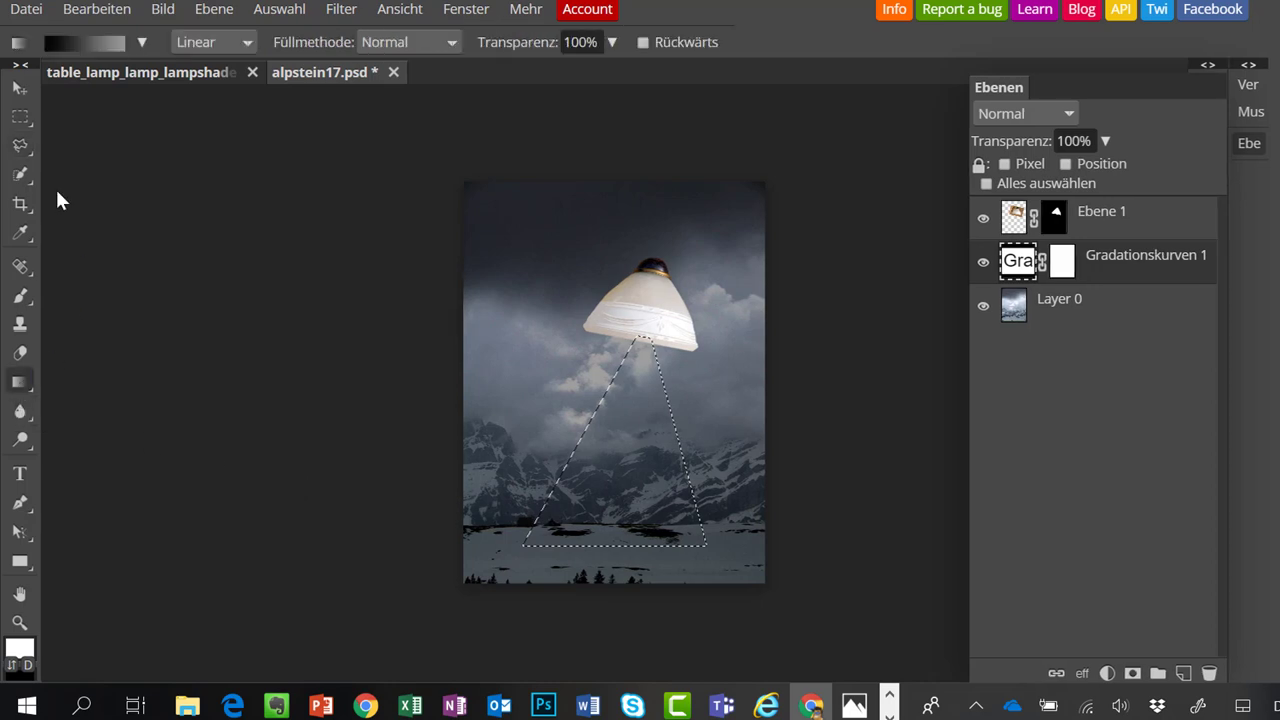
pyautogui.click(80, 45)
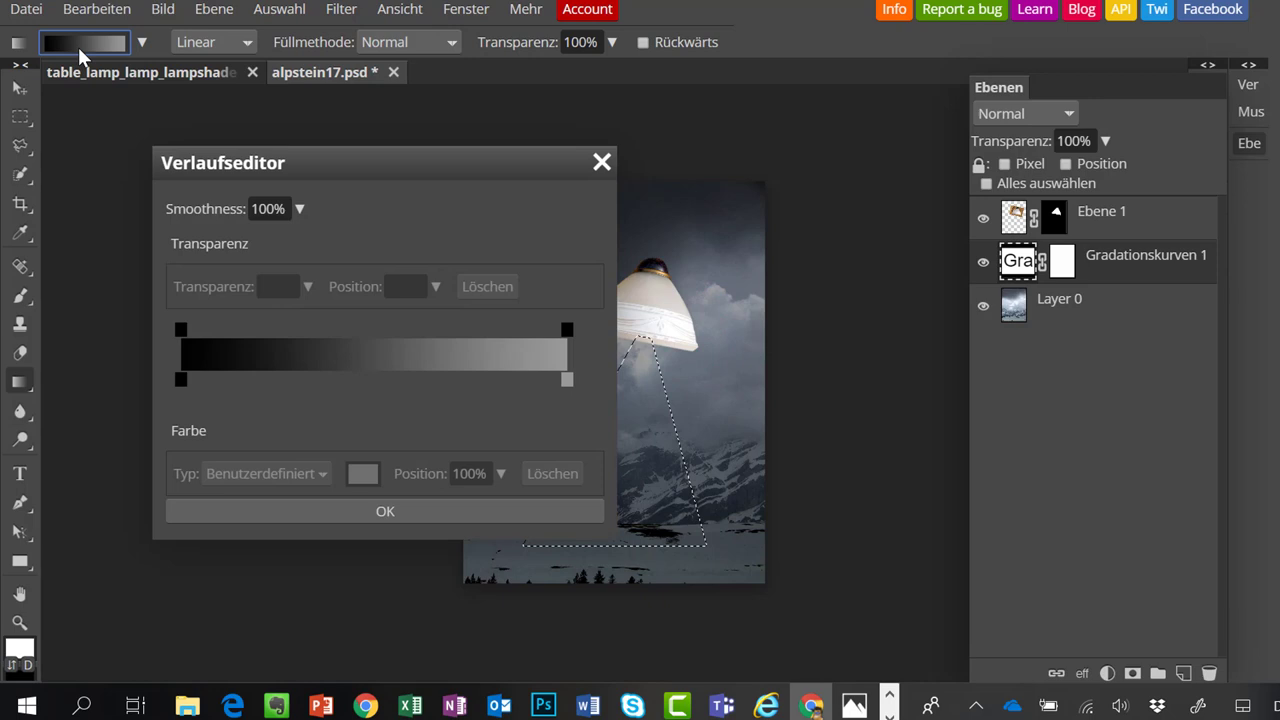
pyautogui.click(180, 380)
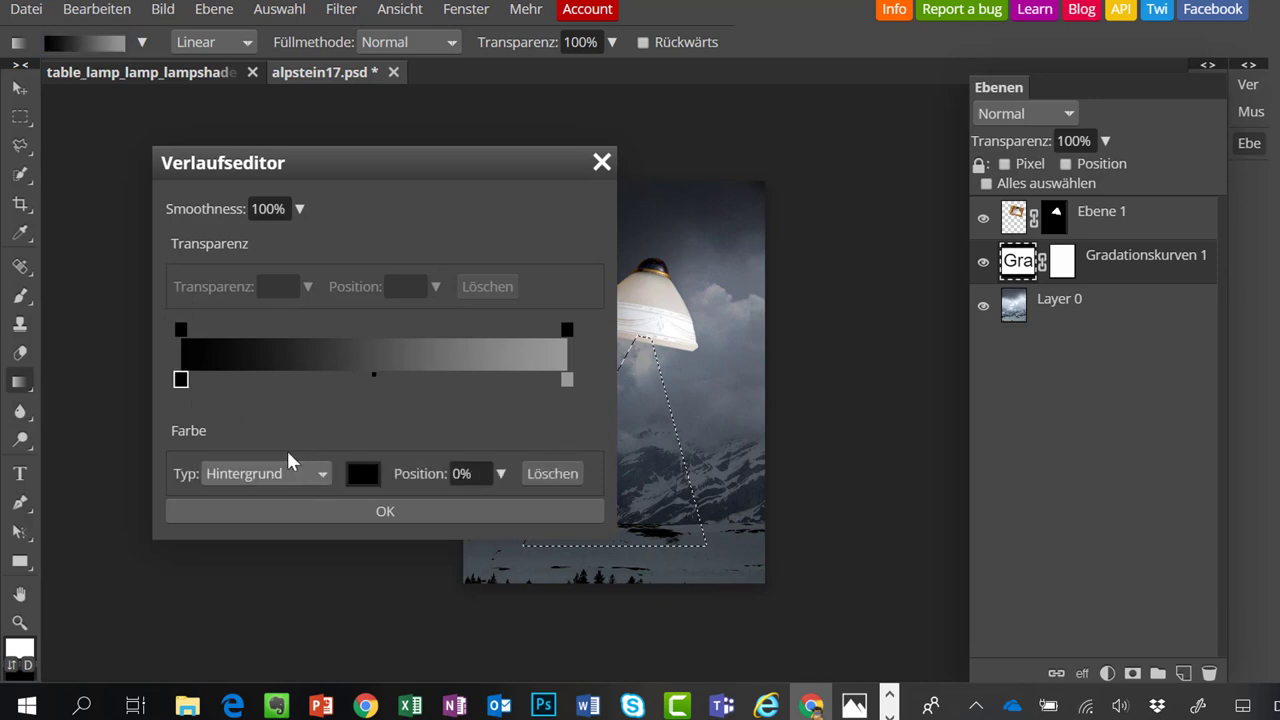
pyautogui.doubleClick(180, 378)
pyautogui.click(201, 261)
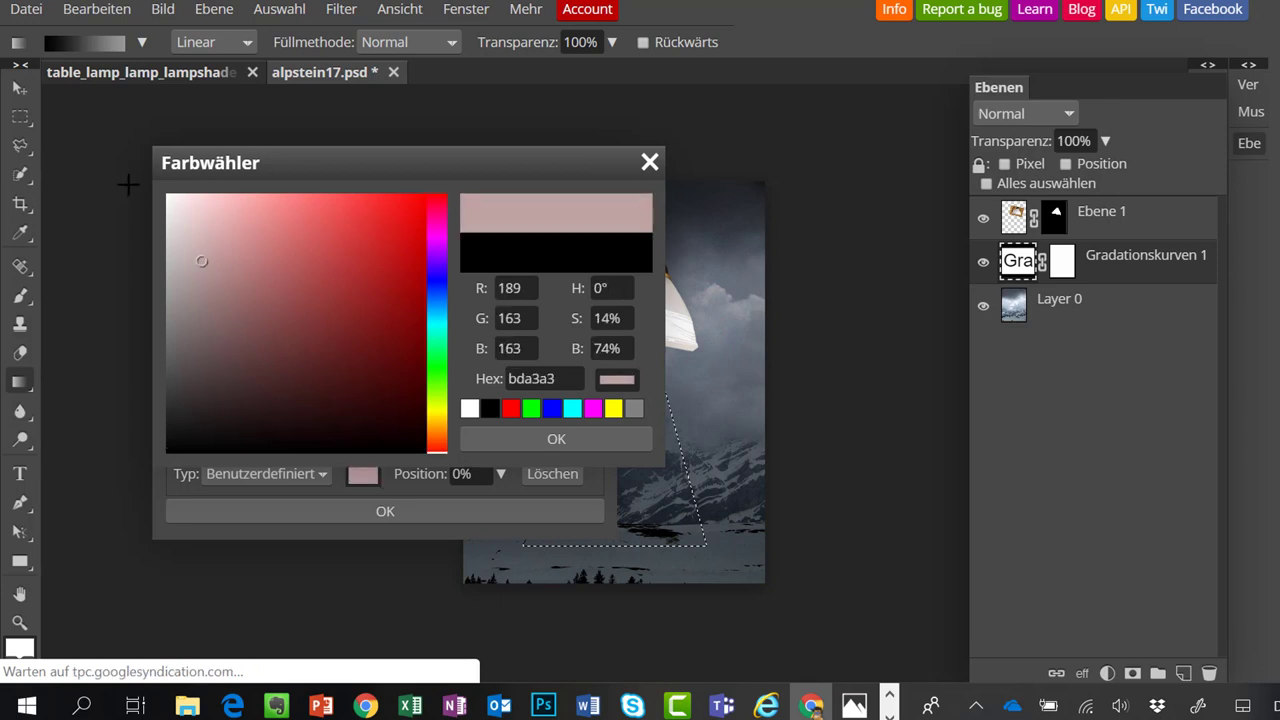
pyautogui.moveTo(128, 184); pyautogui.dragTo(128, 148)
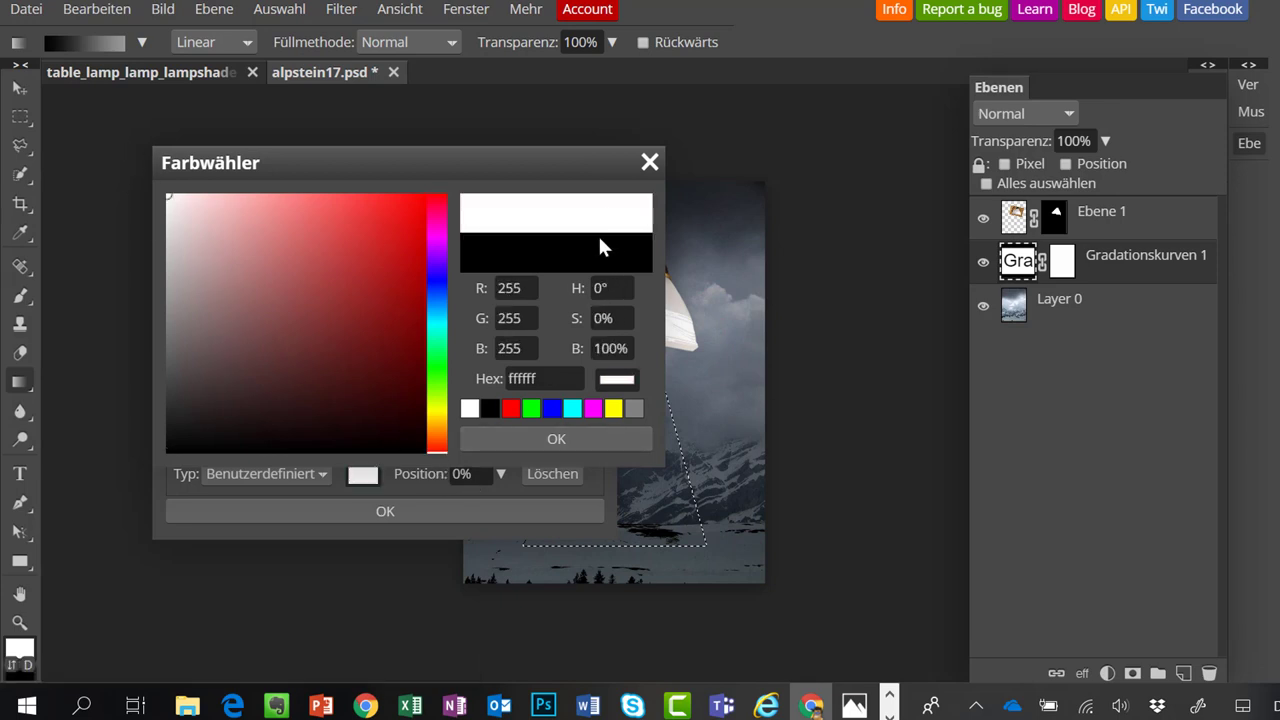
pyautogui.click(528, 437)
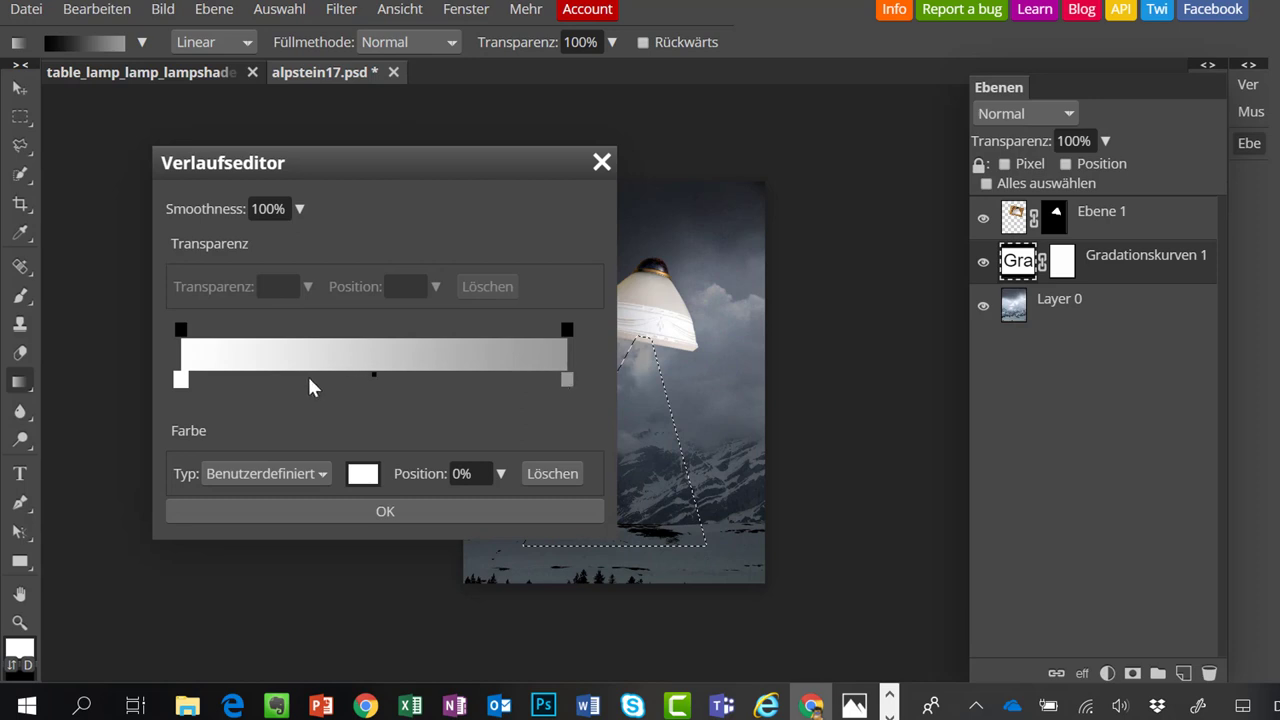
# Set the gradient's end colour to black (000000).
pyautogui.doubleClick(567, 380)
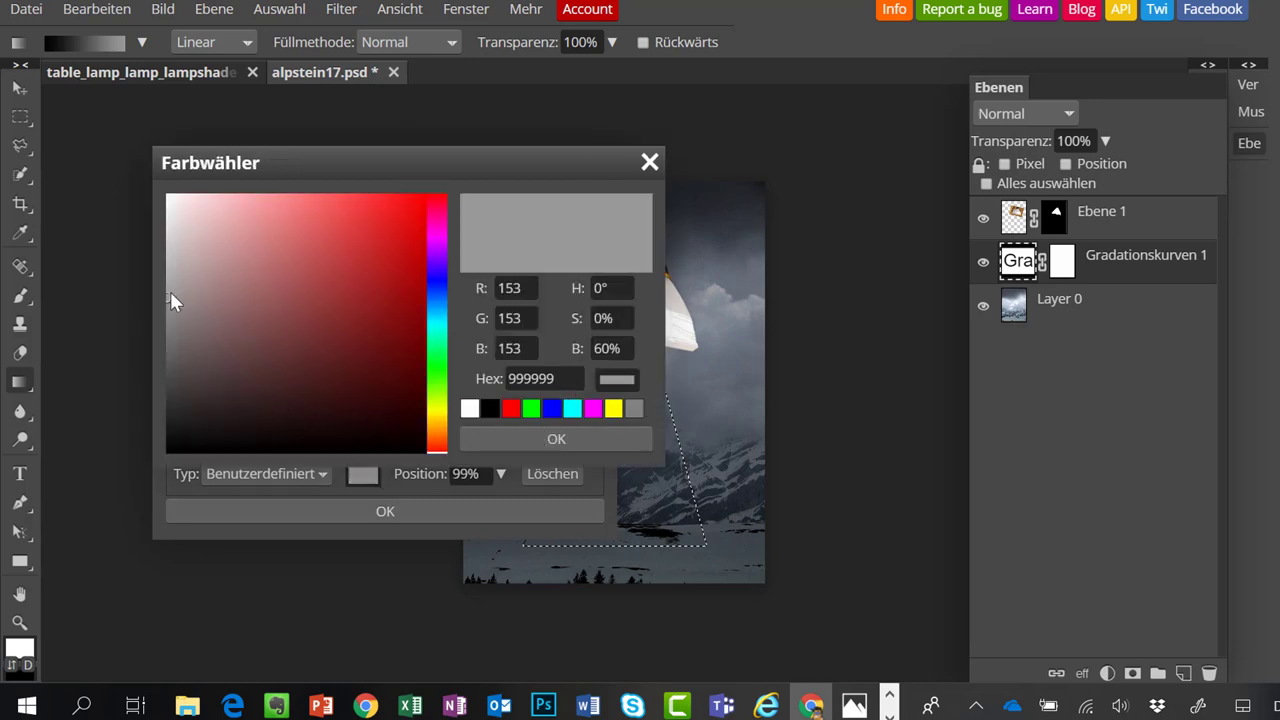
pyautogui.moveTo(170, 293); pyautogui.dragTo(126, 466)
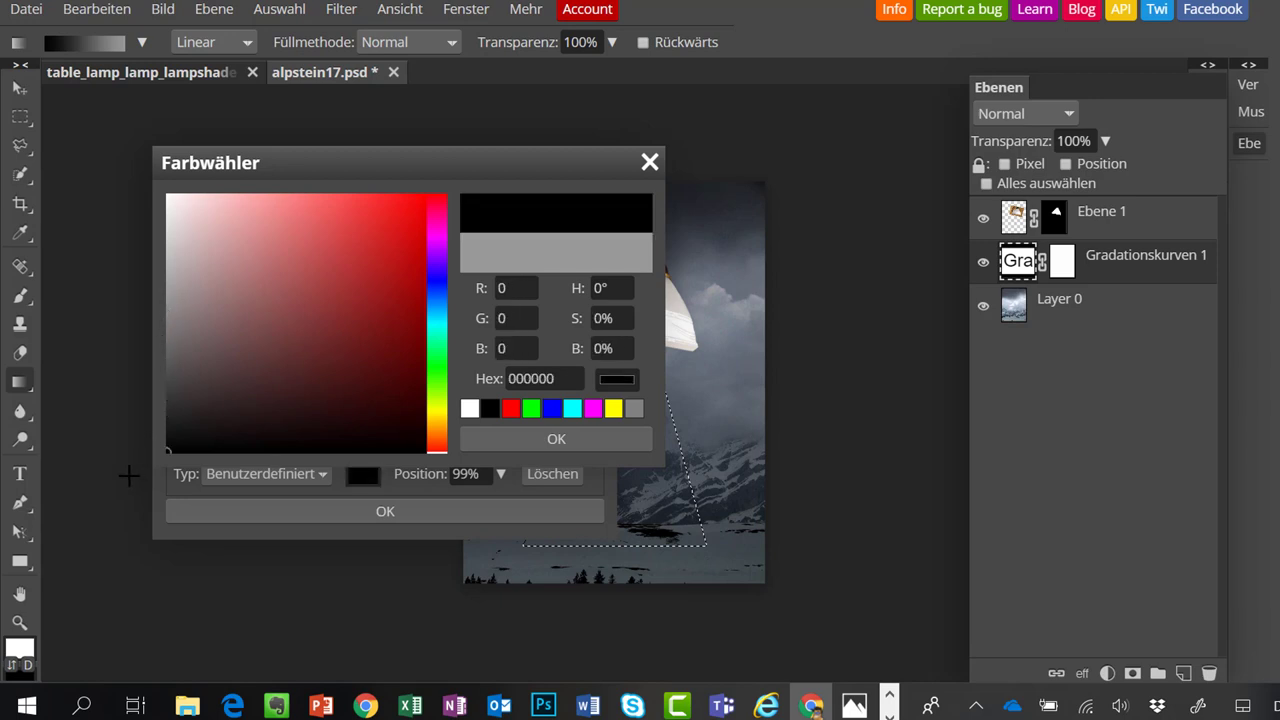
pyautogui.click(515, 443)
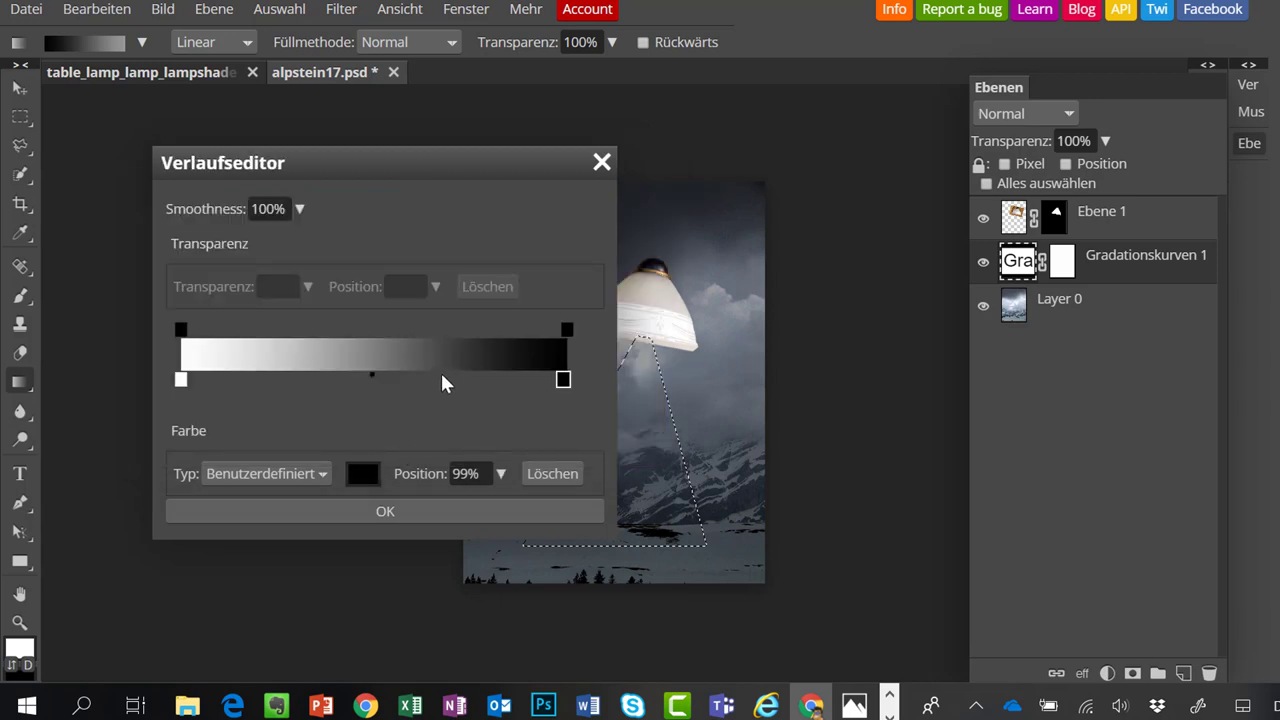
# Add a grey colour stop to the gradient, move it to 30%, and remove the white start stop.
pyautogui.click(441, 379)
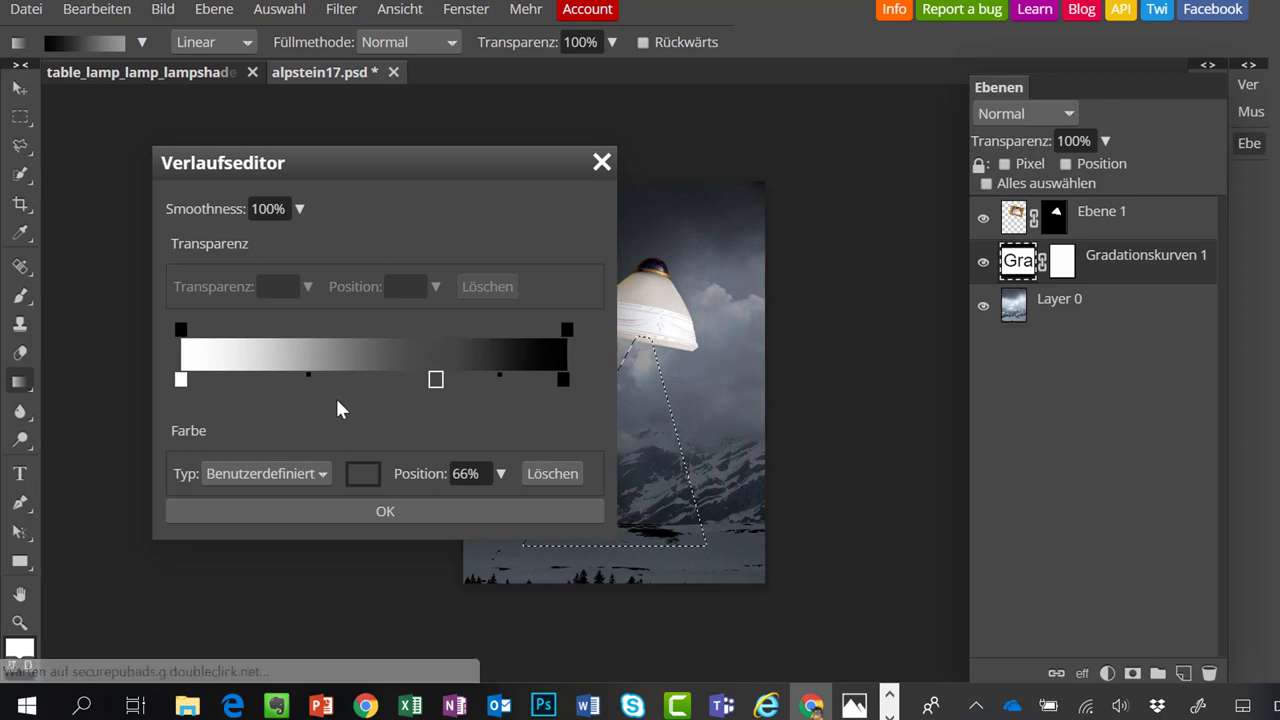
pyautogui.moveTo(436, 379); pyautogui.dragTo(298, 380)
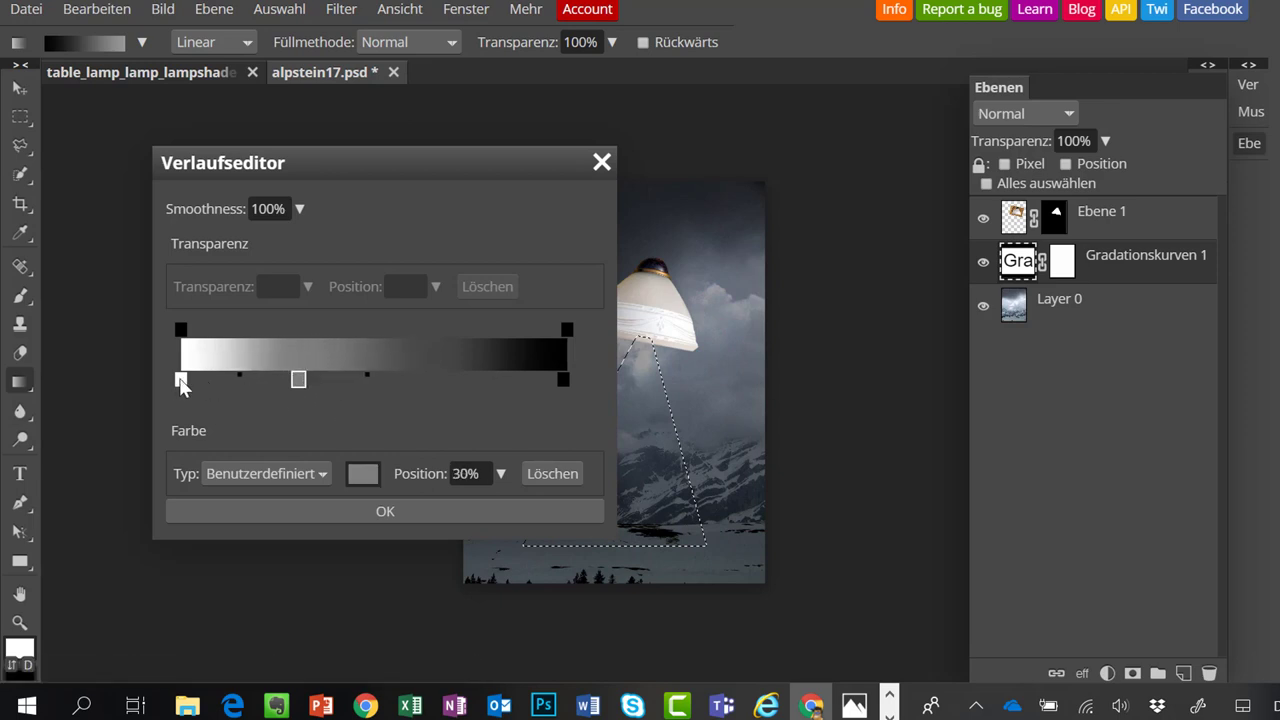
pyautogui.moveTo(180, 380); pyautogui.dragTo(179, 471)
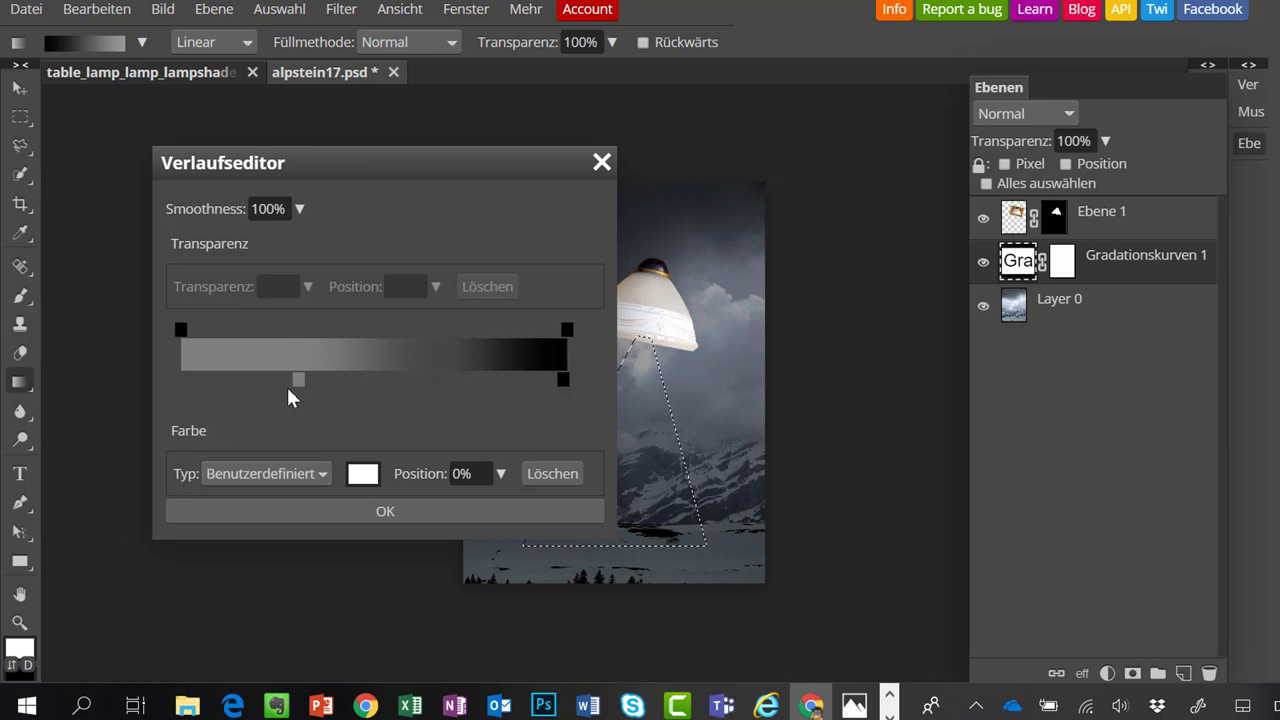
# Reorder the gradient to run from black at 0% to grey at 100%, shift its midpoint toward black, and confirm.
pyautogui.moveTo(298, 380); pyautogui.dragTo(490, 402)
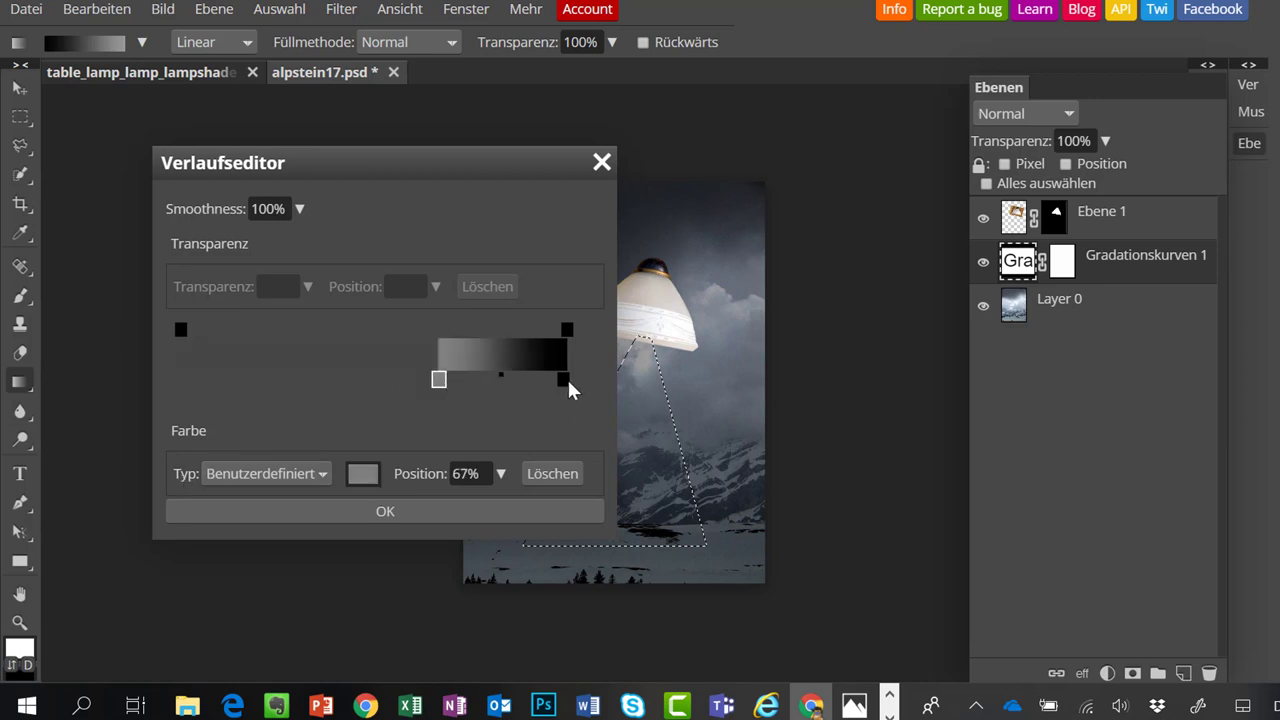
pyautogui.moveTo(565, 380); pyautogui.dragTo(172, 362)
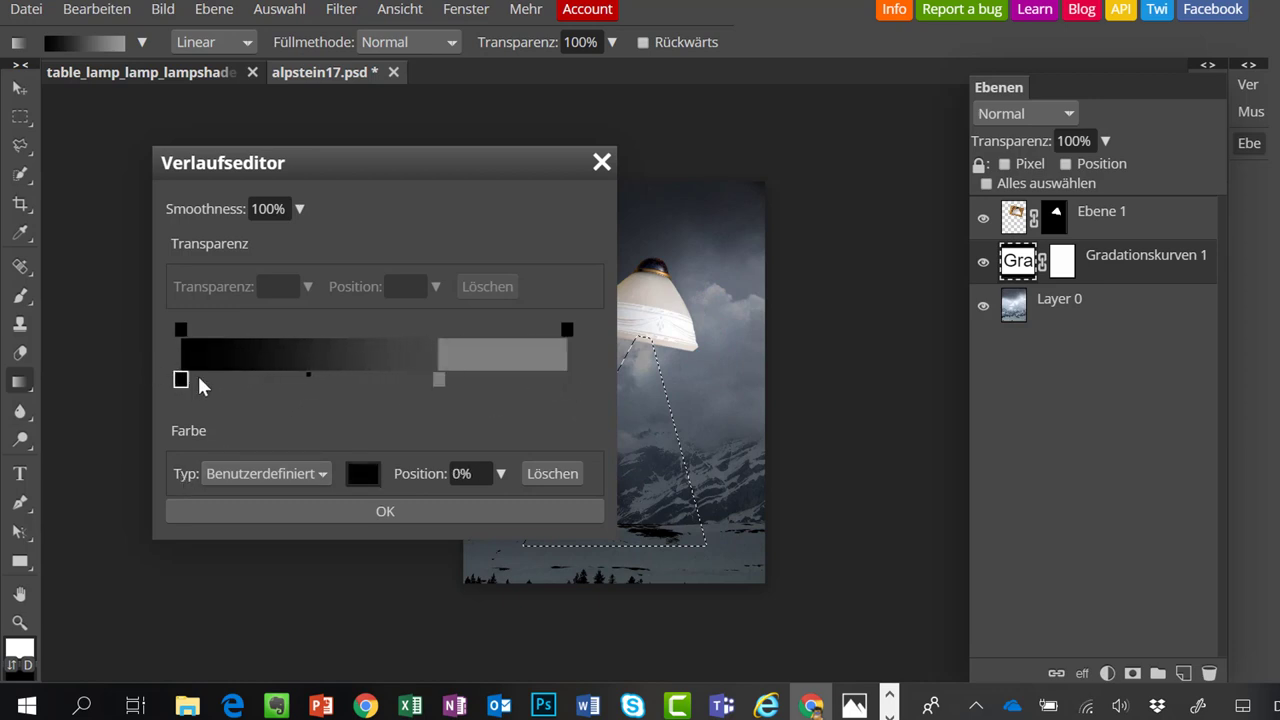
pyautogui.moveTo(438, 381); pyautogui.dragTo(615, 392)
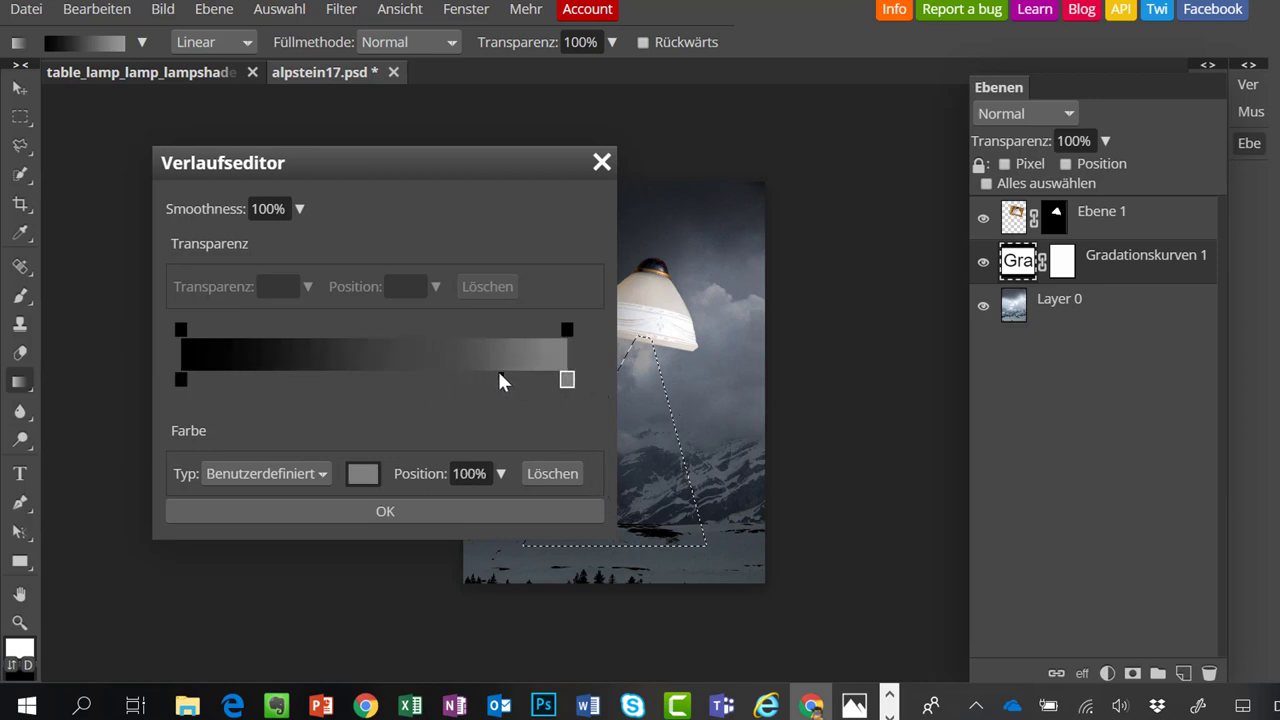
pyautogui.moveTo(501, 374)
pyautogui.mouseDown()
pyautogui.moveTo(375, 375)
pyautogui.moveTo(691, 405)
pyautogui.moveTo(457, 380)
pyautogui.moveTo(198, 378)
pyautogui.mouseUp()
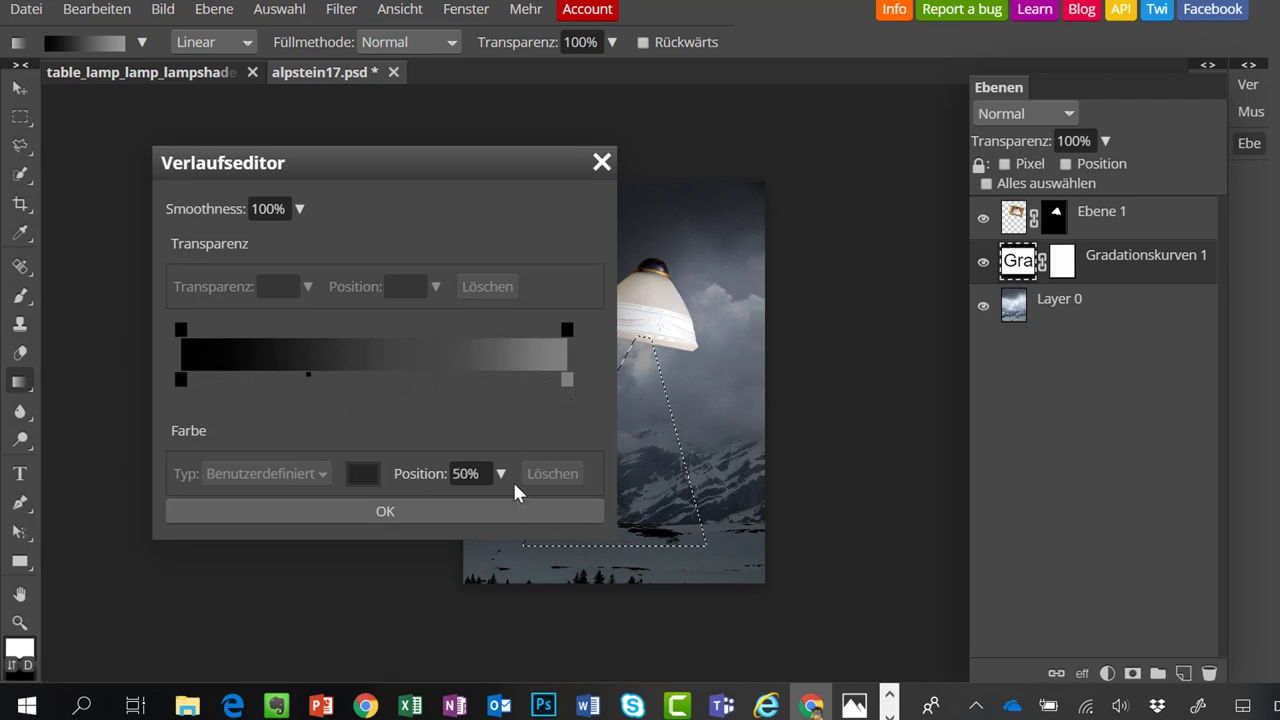
pyautogui.click(422, 515)
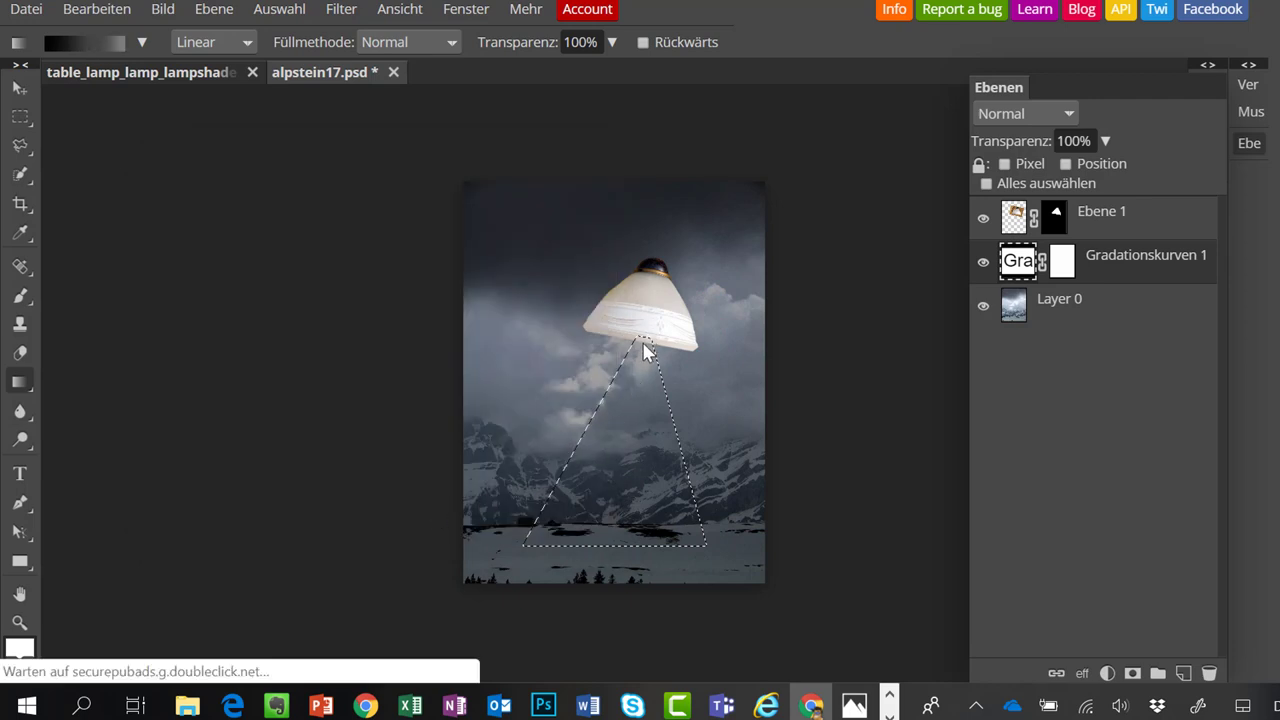
# Draw the black-to-grey gradient on the Gradationskurven 1 layer mask, from the tip to the base of the light-cone selection.
pyautogui.moveTo(641, 346); pyautogui.dragTo(632, 409)
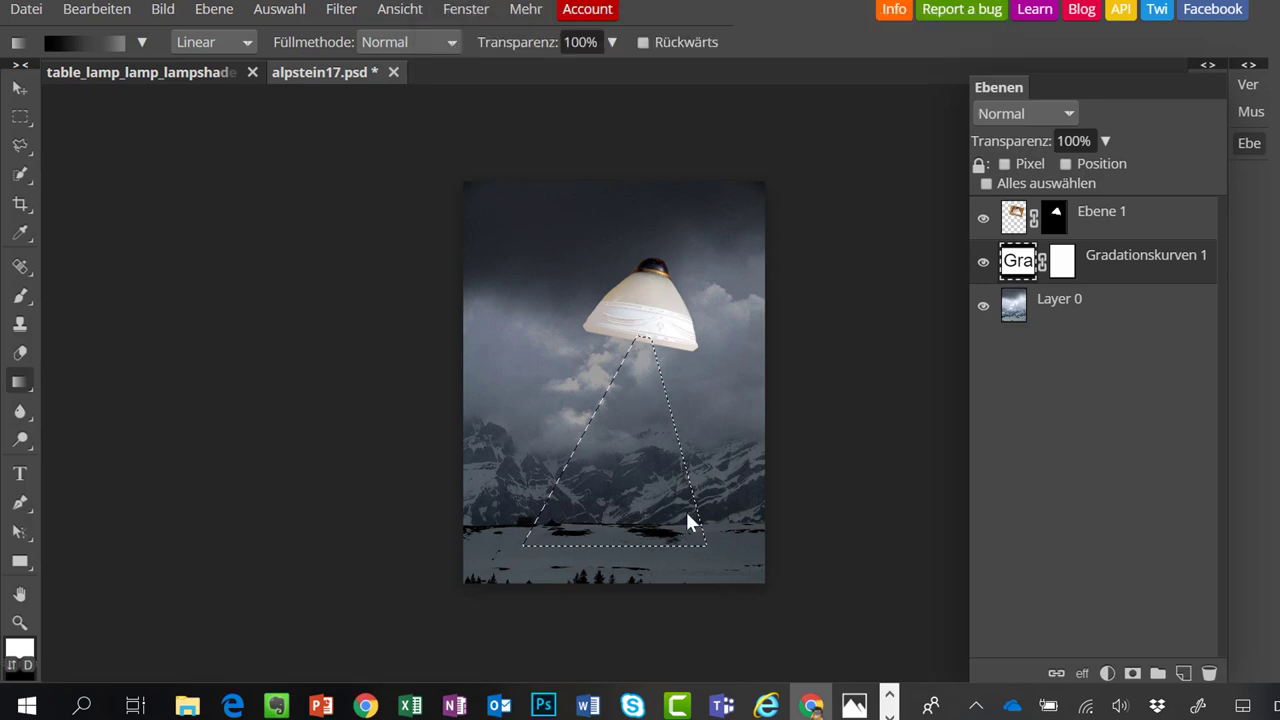
pyautogui.click(1064, 262)
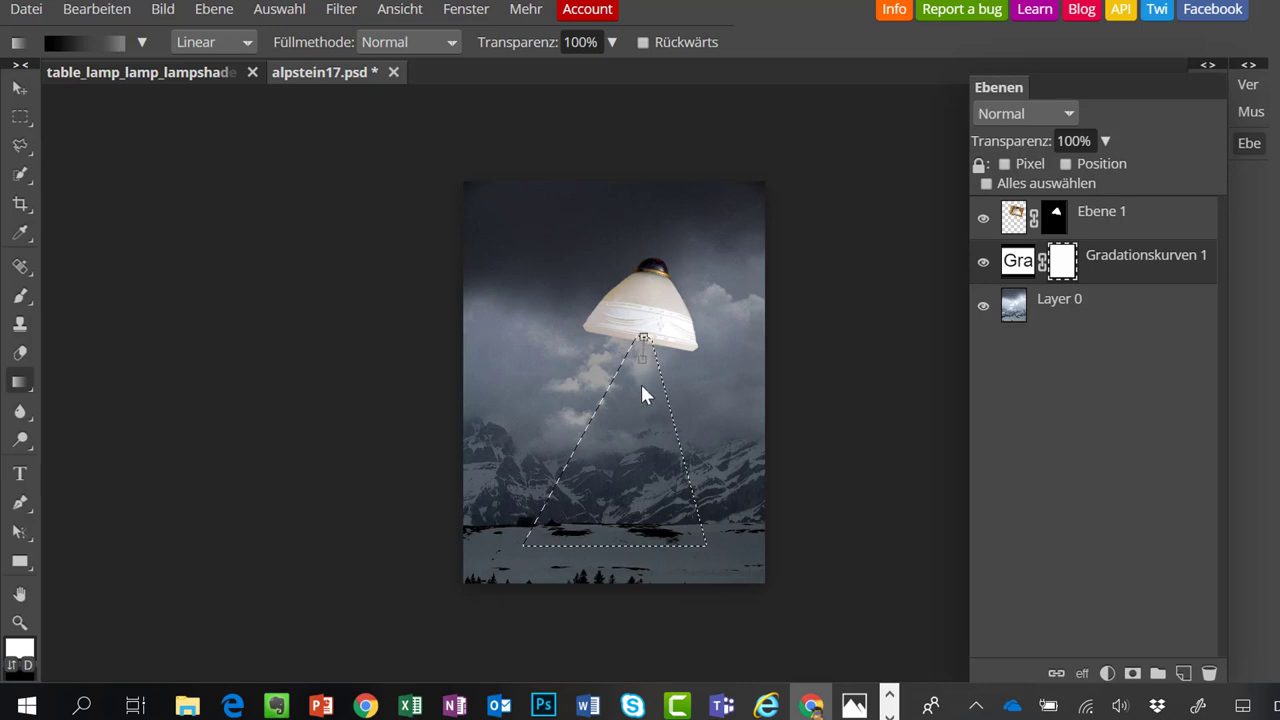
pyautogui.moveTo(621, 476); pyautogui.dragTo(617, 546)
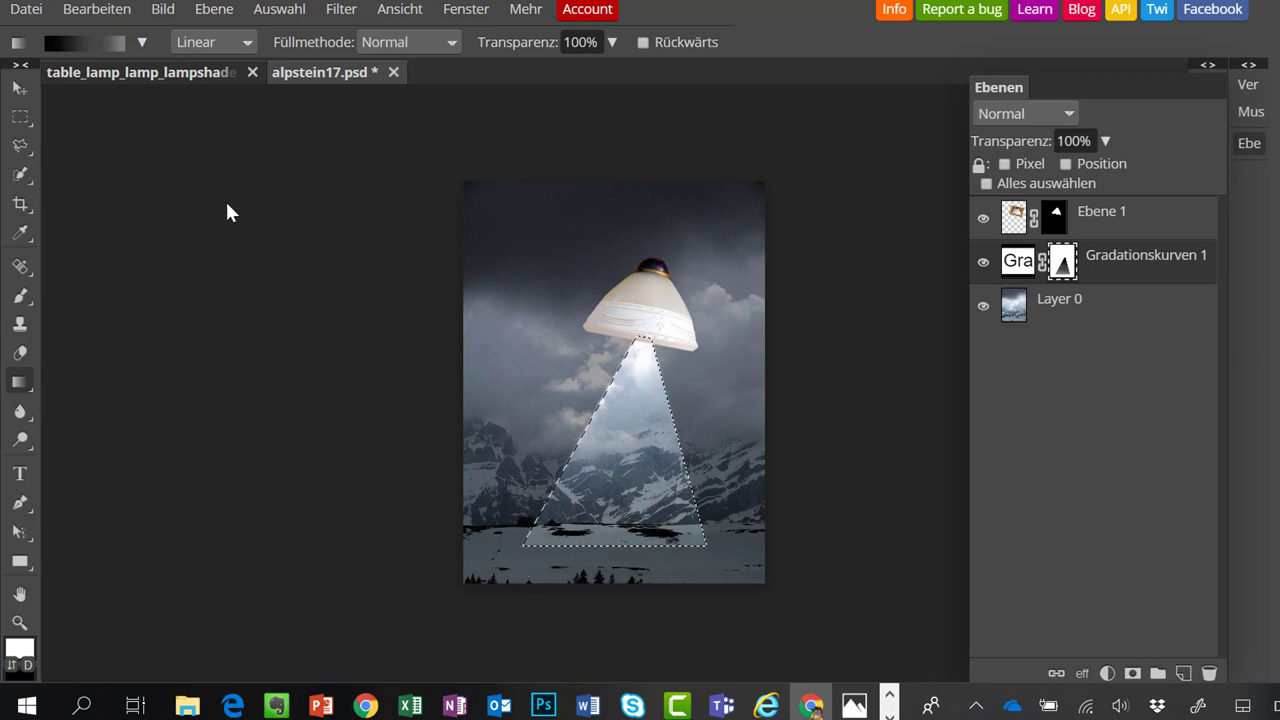
# Draw a flat elliptical selection around the base of the light cone, matching the width of the cone's base.
pyautogui.click(30, 122)
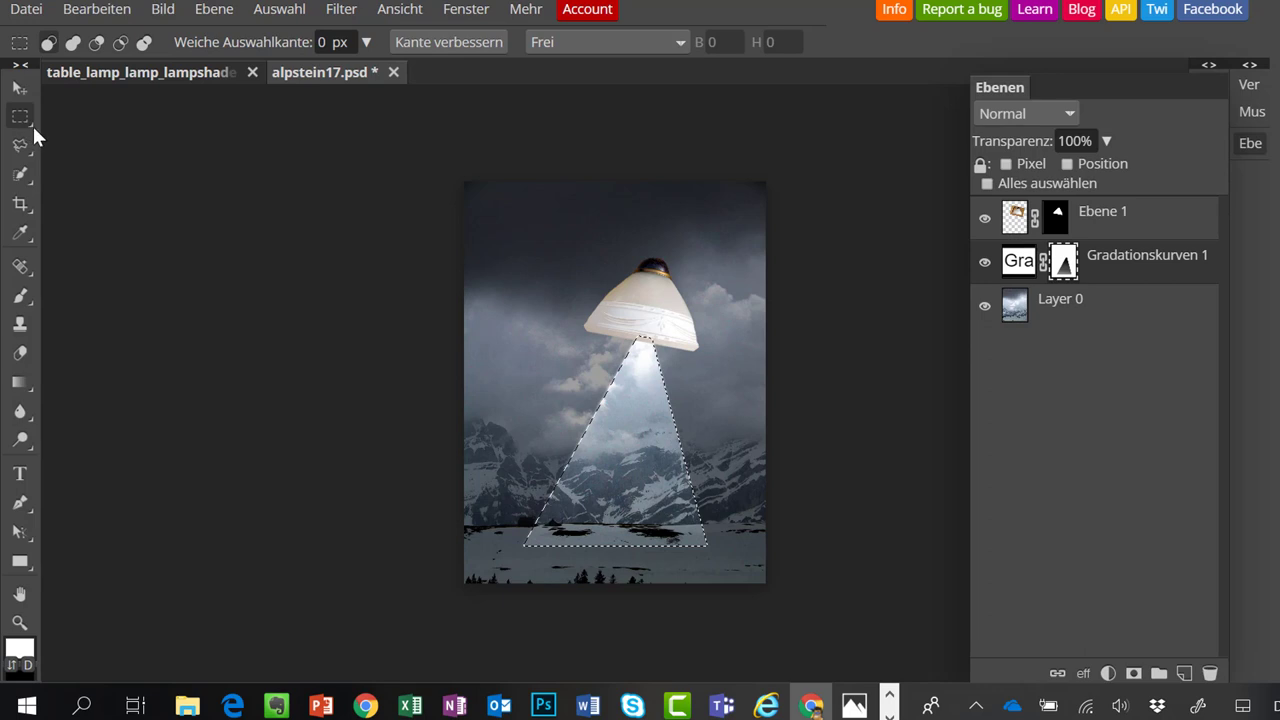
pyautogui.rightClick(29, 120)
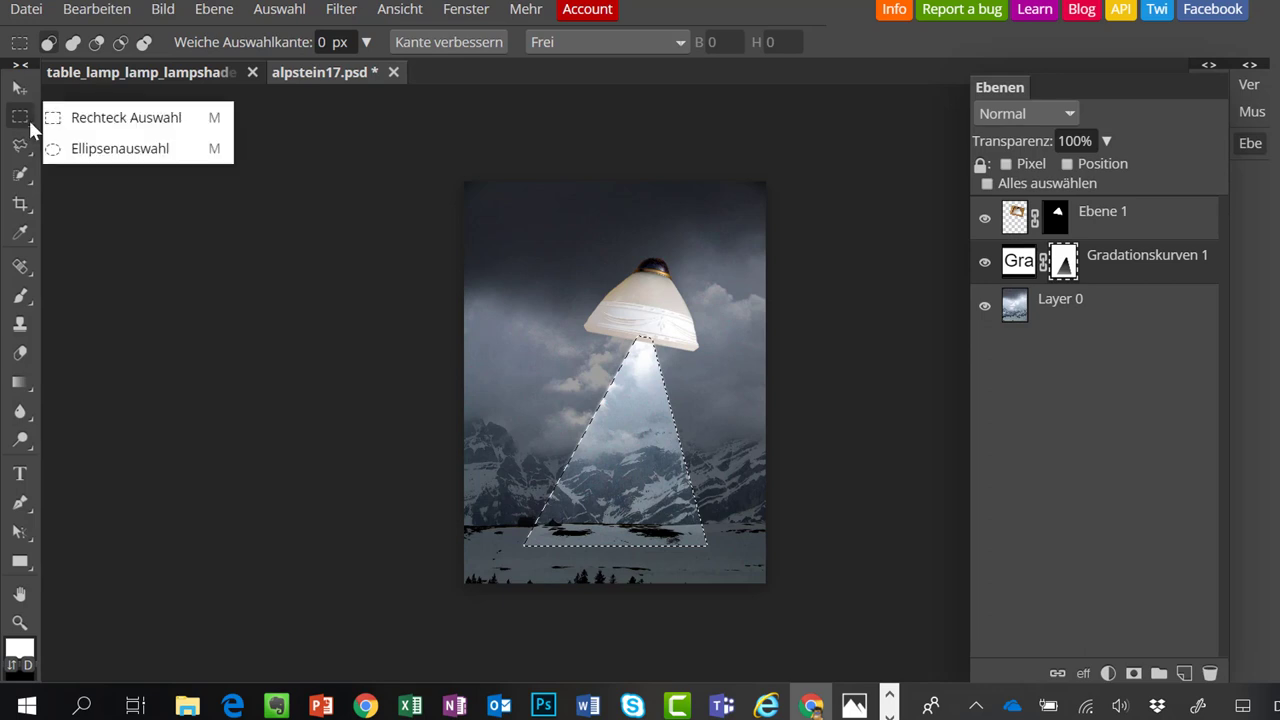
pyautogui.click(58, 150)
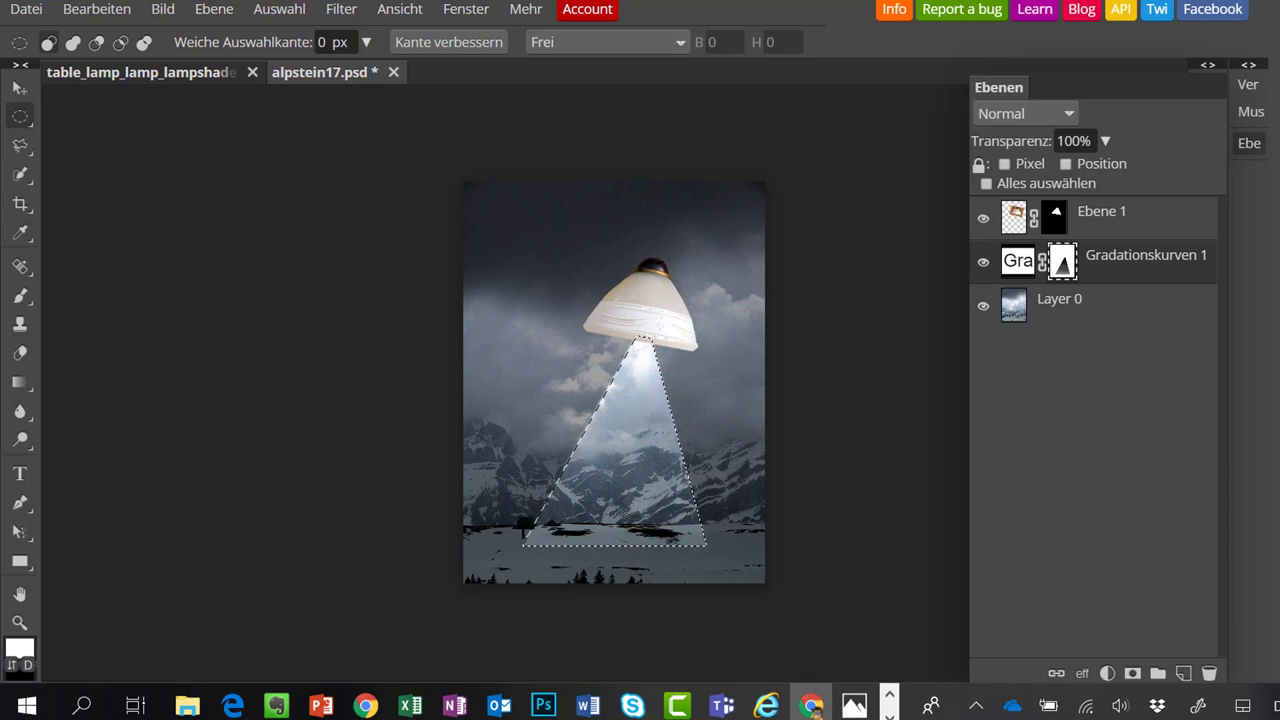
pyautogui.moveTo(522, 528); pyautogui.dragTo(708, 566)
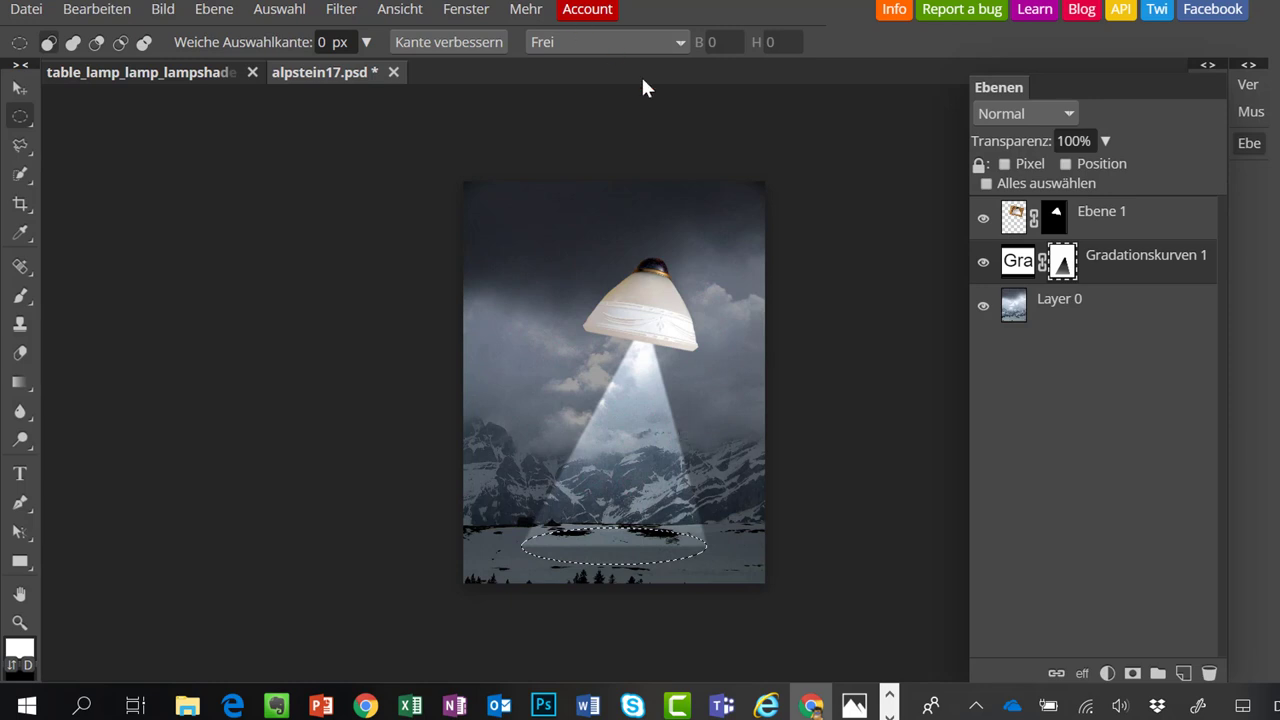
# Feather the elliptical selection by 4 px.
pyautogui.click(294, 8)
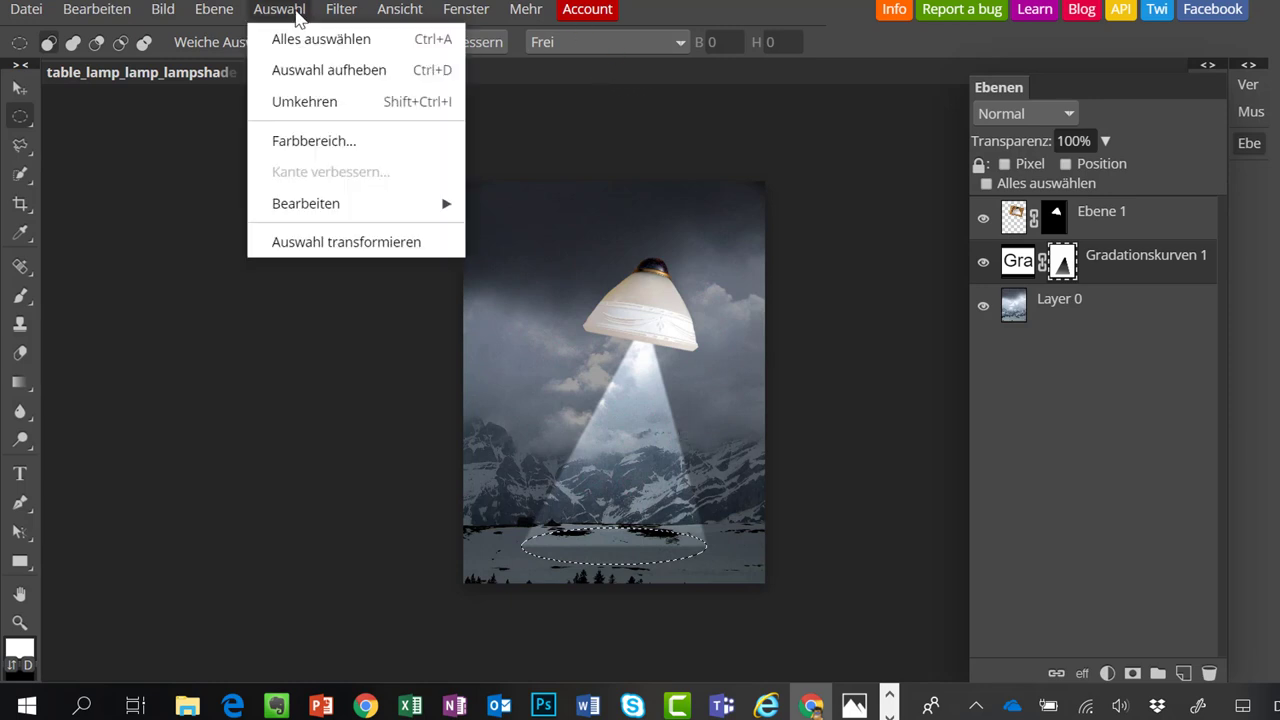
pyautogui.moveTo(378, 207)
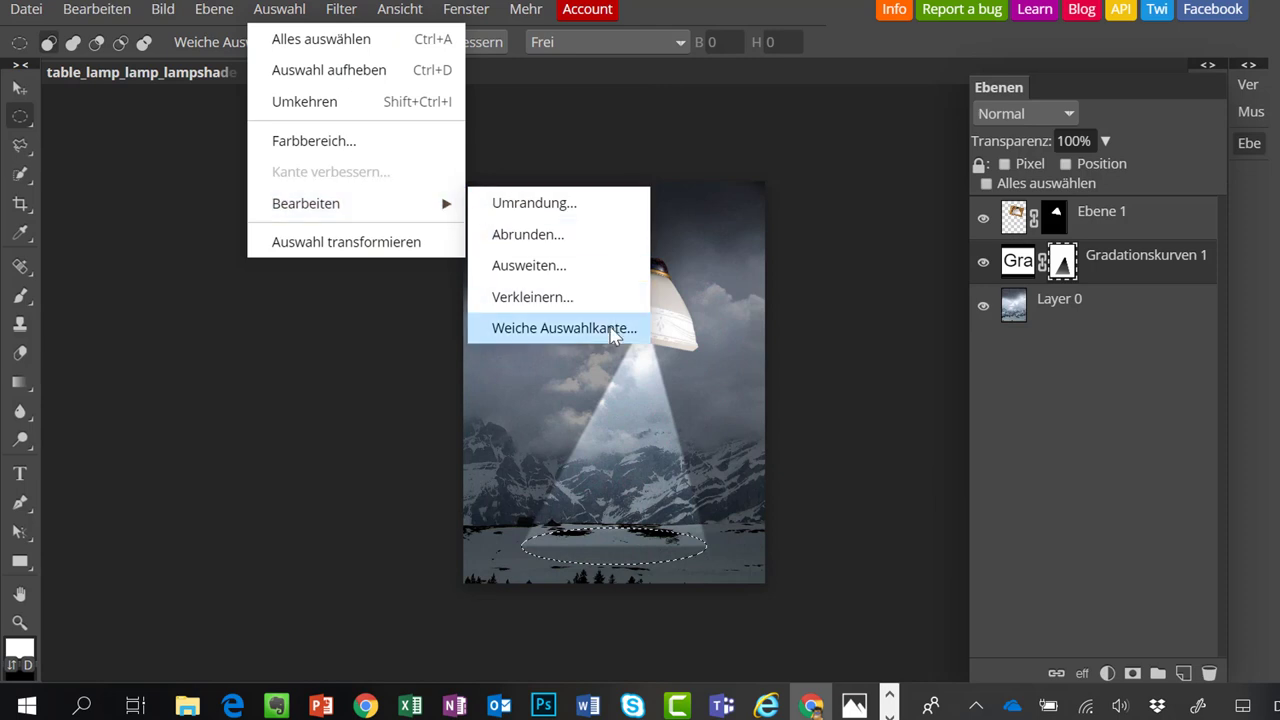
pyautogui.click(564, 328)
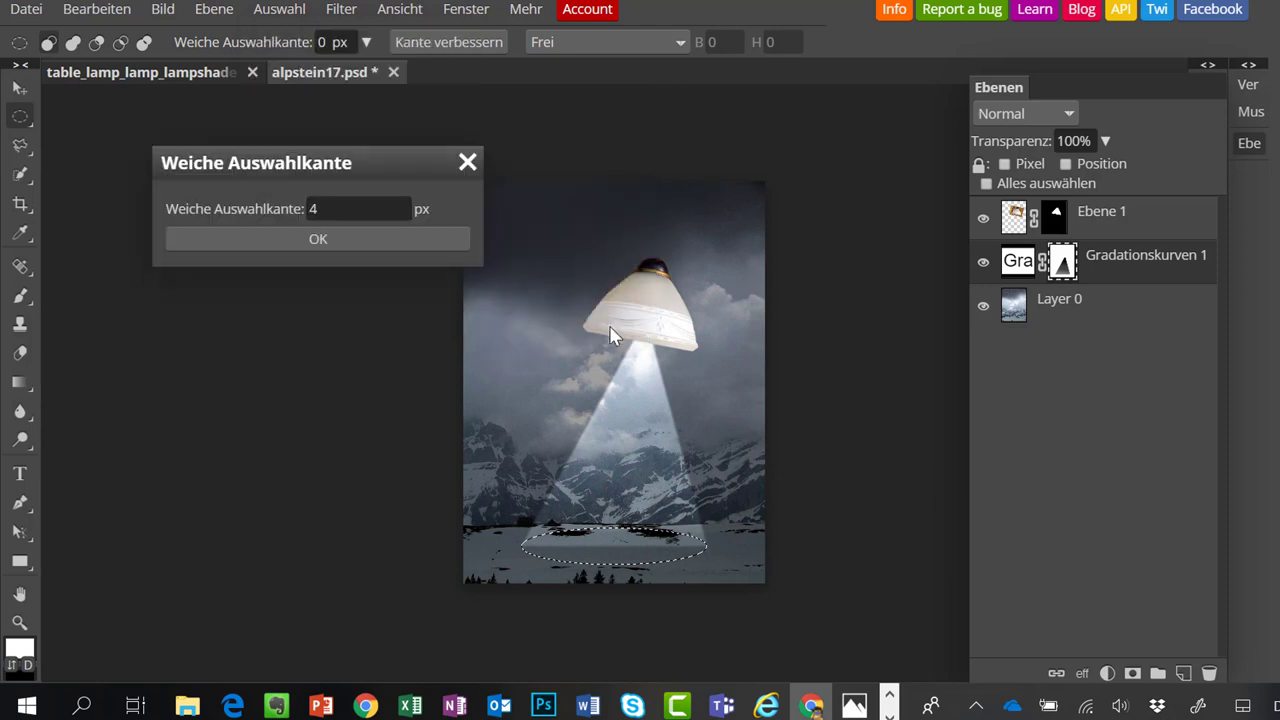
pyautogui.click(390, 240)
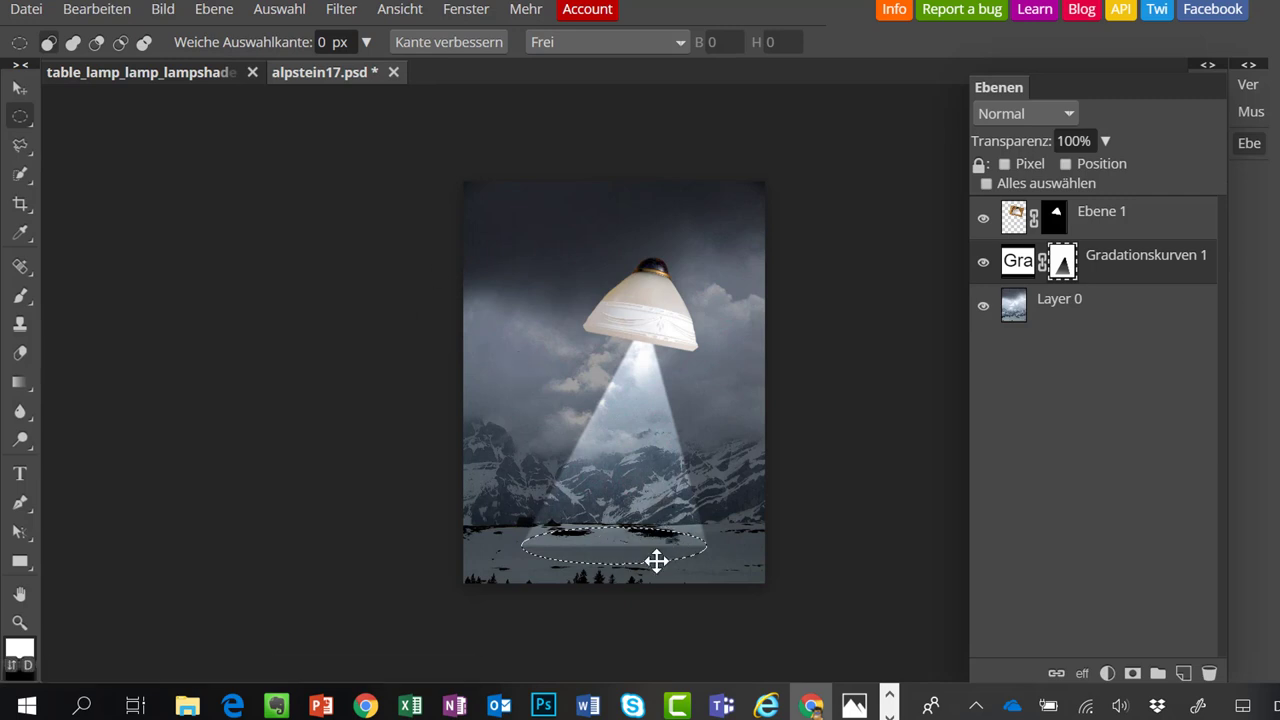
# Fill the elliptical selection on the curves mask with black as the foreground colour at 100%, and deselect.
pyautogui.click(8, 672)
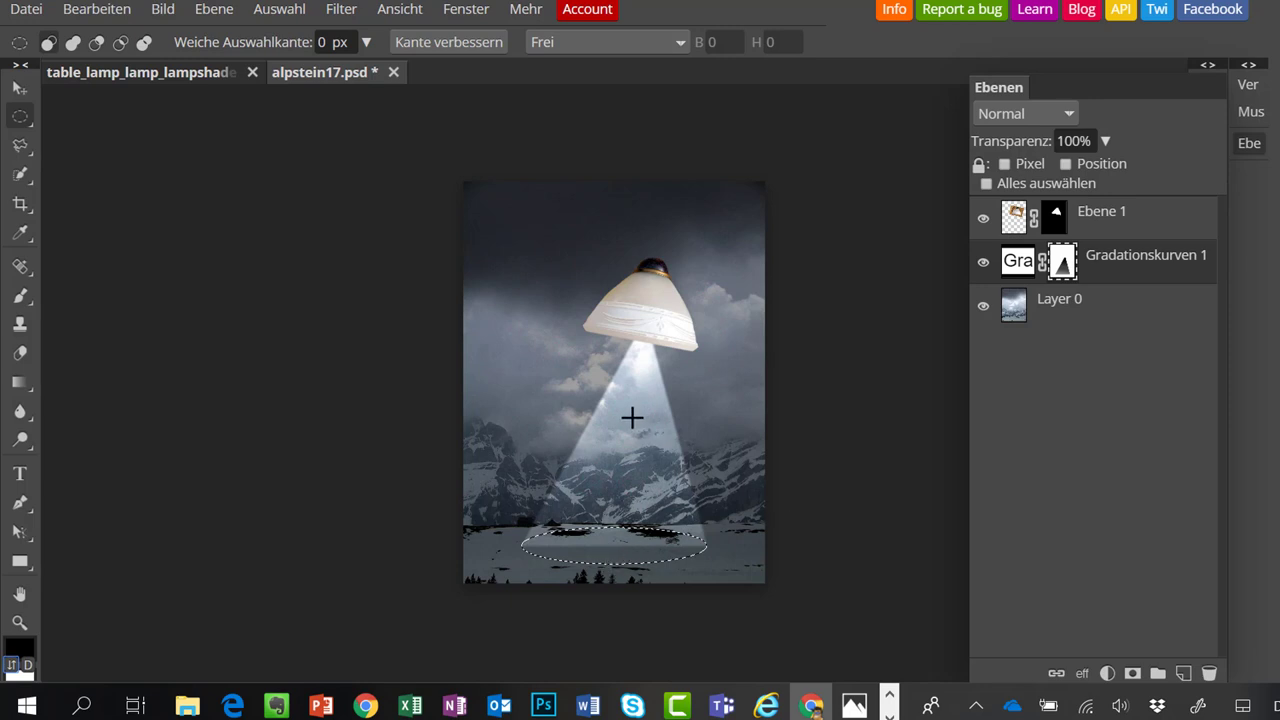
pyautogui.click(95, 6)
pyautogui.click(116, 303)
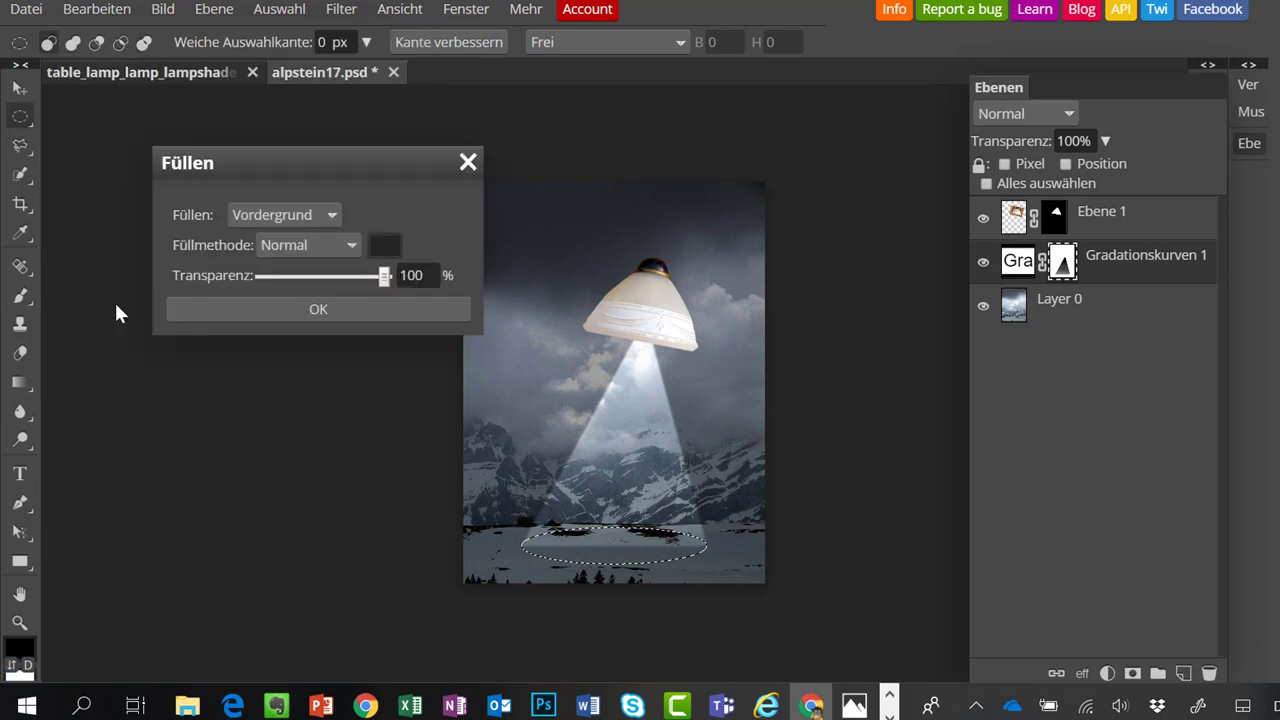
pyautogui.click(278, 216)
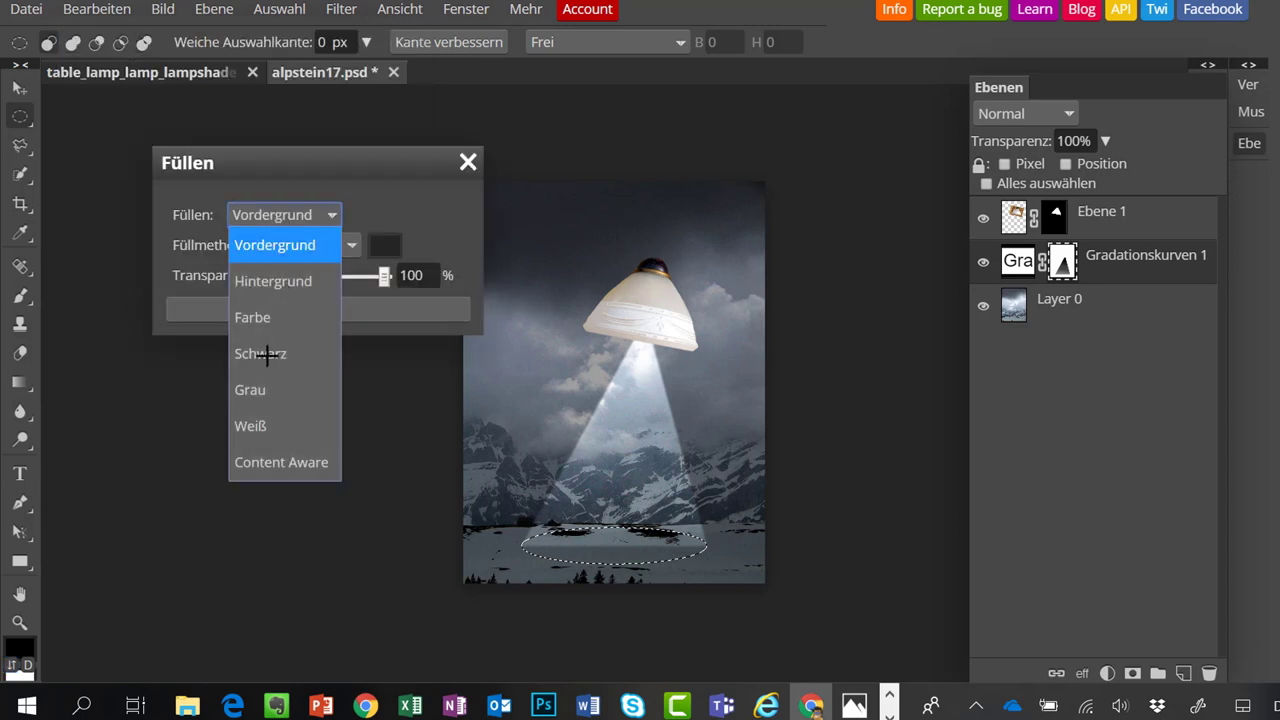
pyautogui.click(285, 245)
pyautogui.click(302, 307)
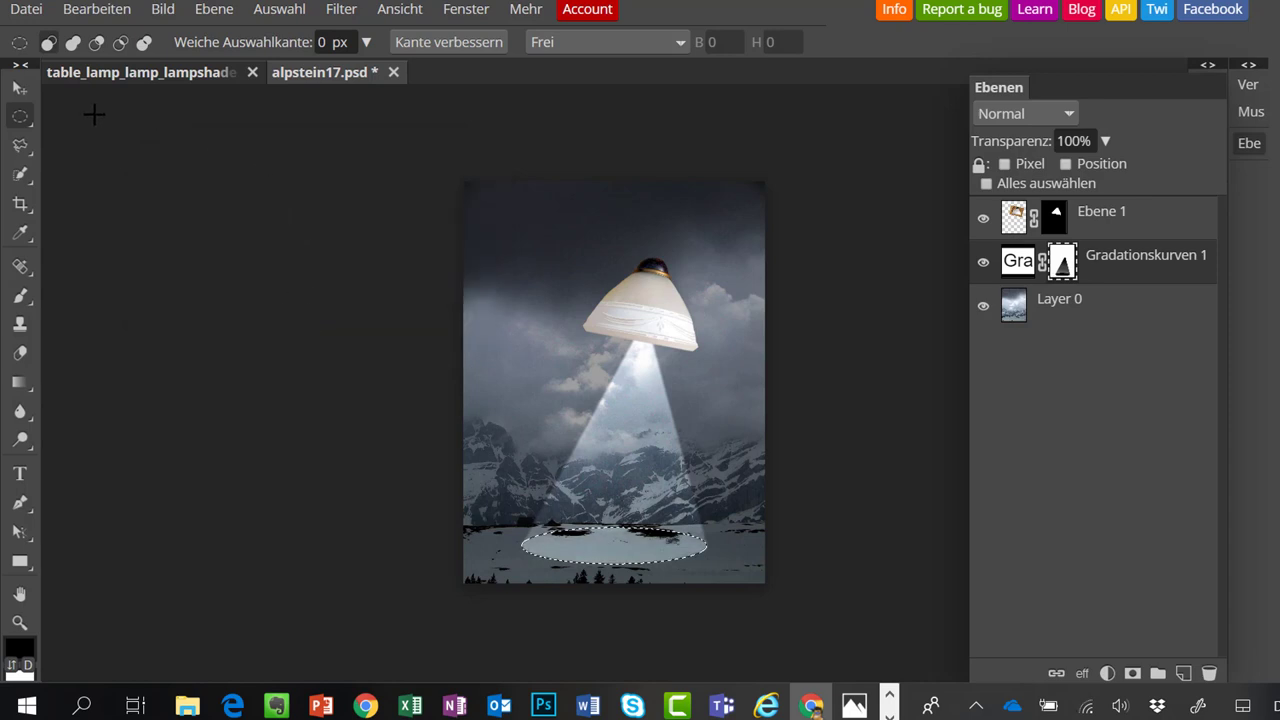
pyautogui.click(282, 12)
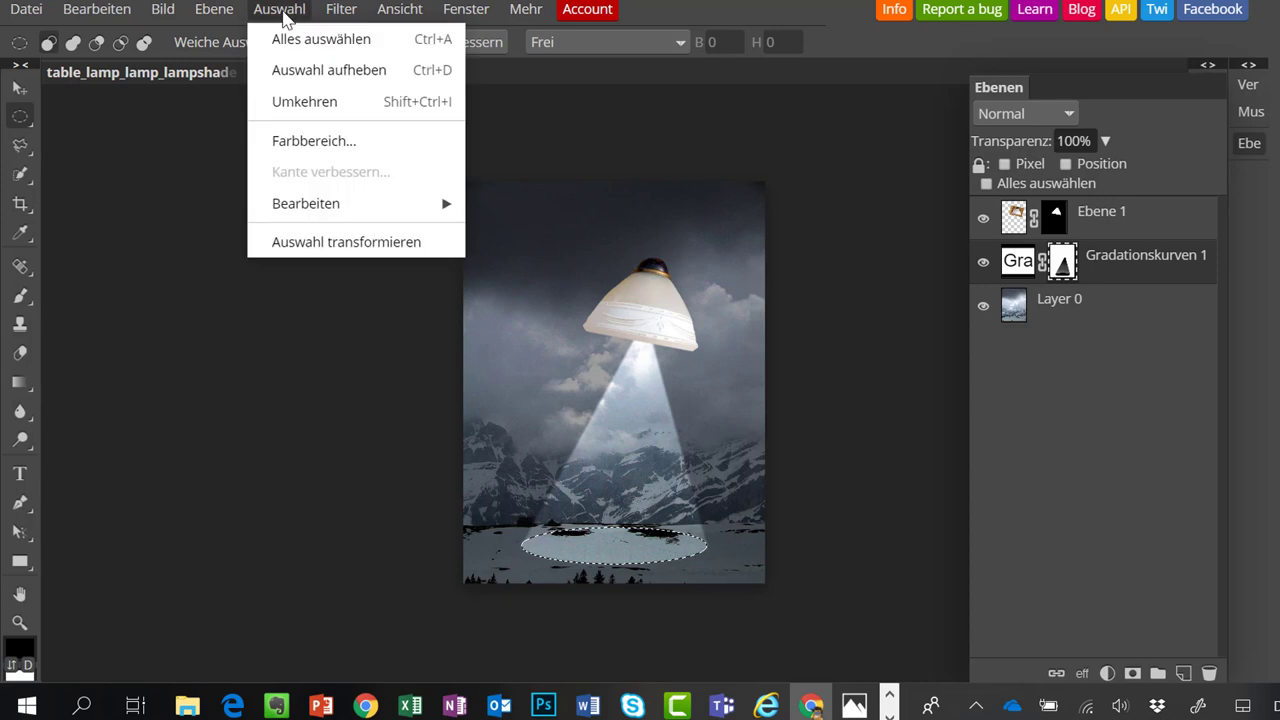
pyautogui.click(298, 70)
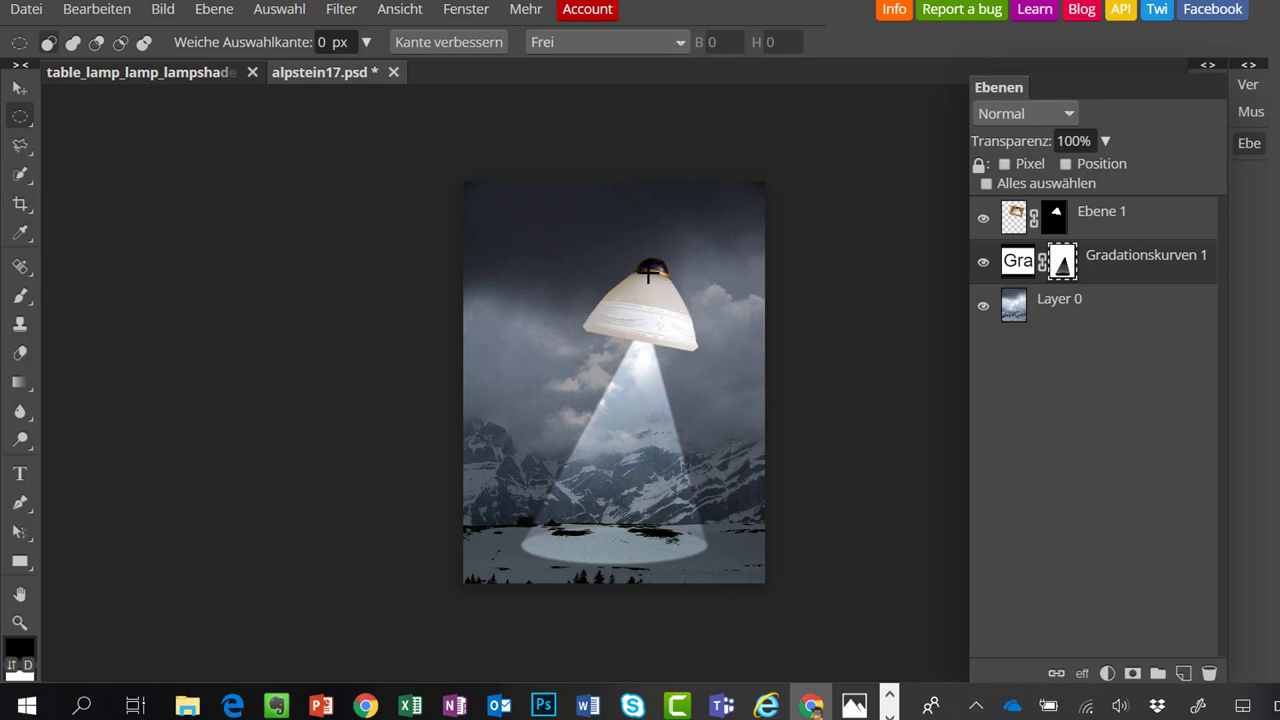
# Darken the lampshade image on Ebene 1 with the Burn tool, using a soft 126 px brush, midtones range and 50% exposure.
pyautogui.click(1014, 228)
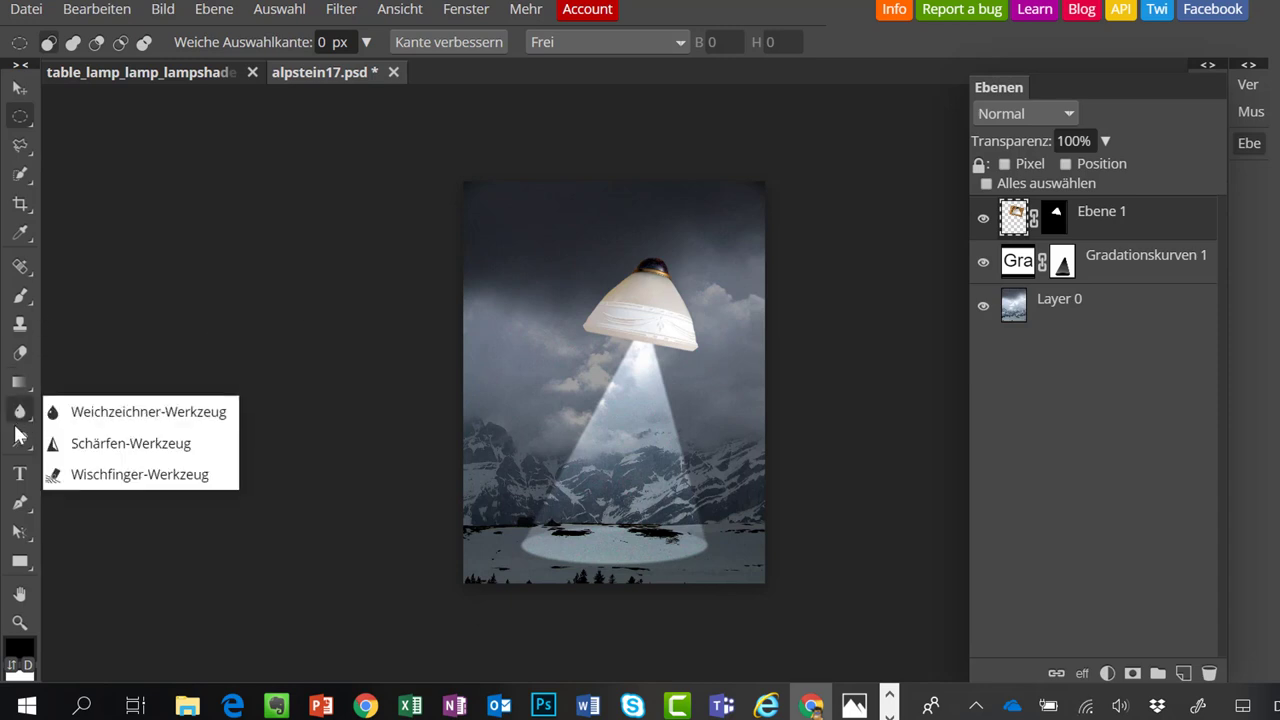
pyautogui.moveTo(22, 448)
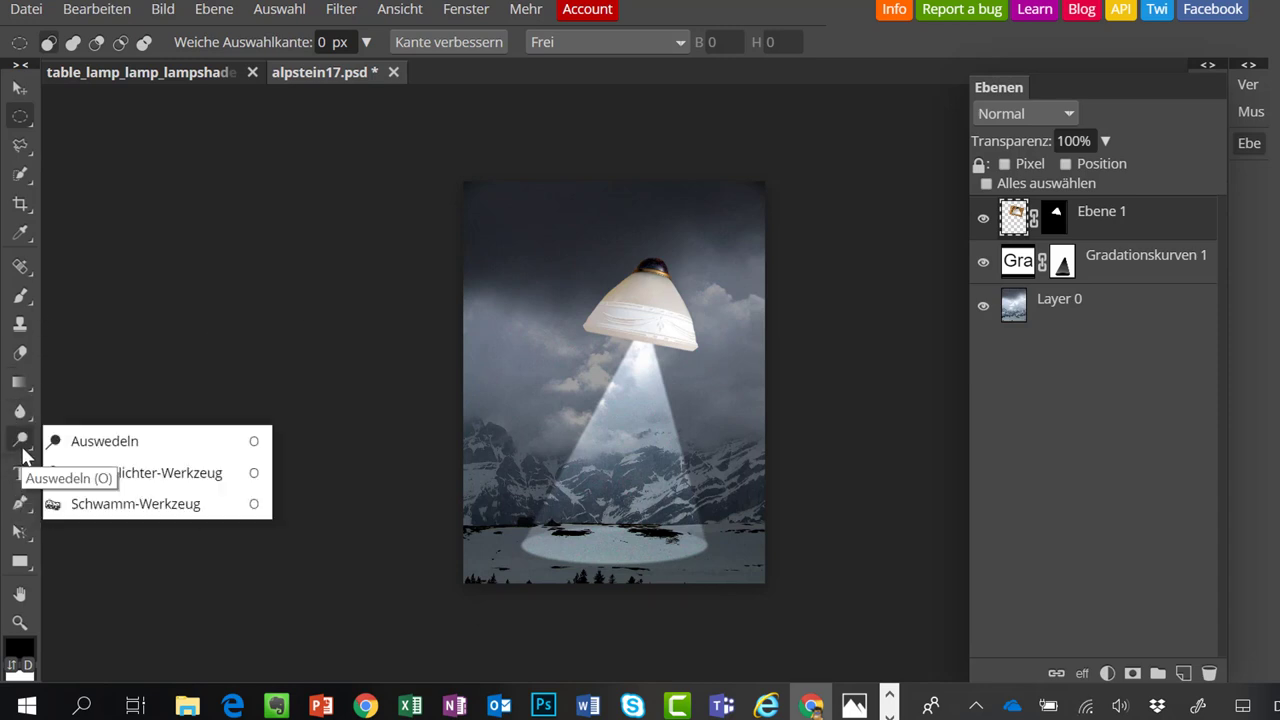
pyautogui.click(114, 473)
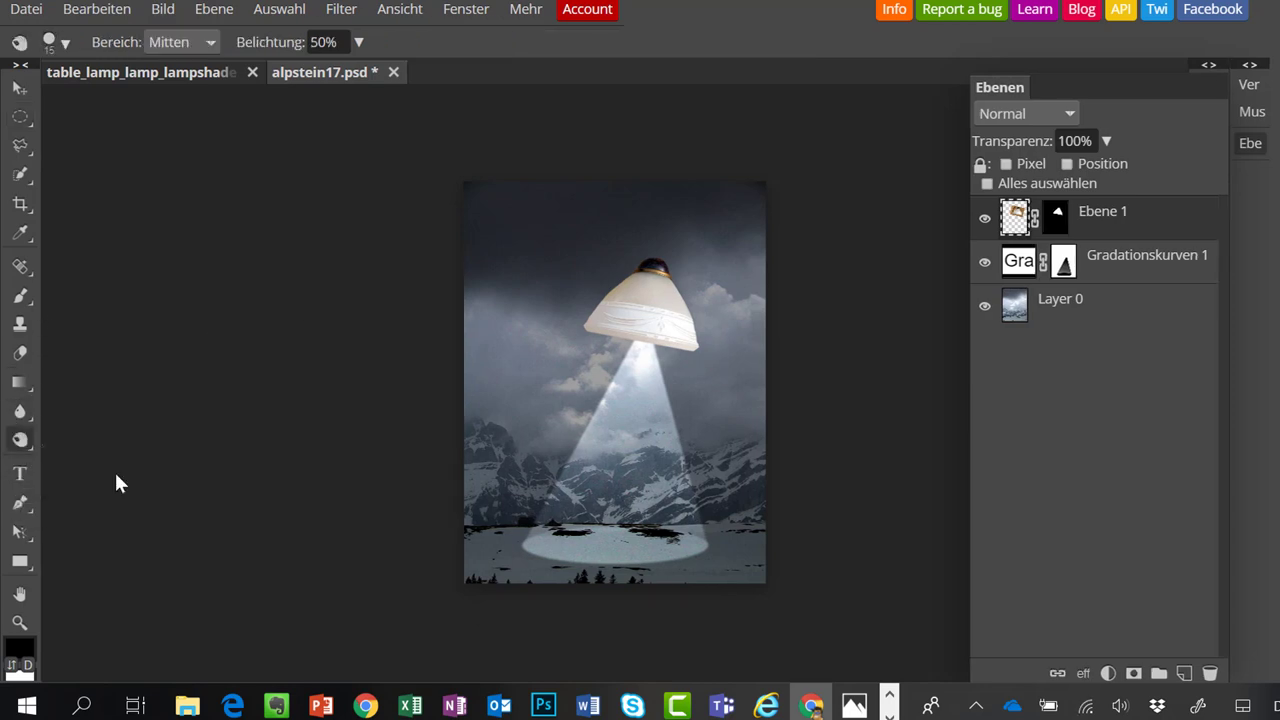
pyautogui.click(66, 42)
pyautogui.click(63, 214)
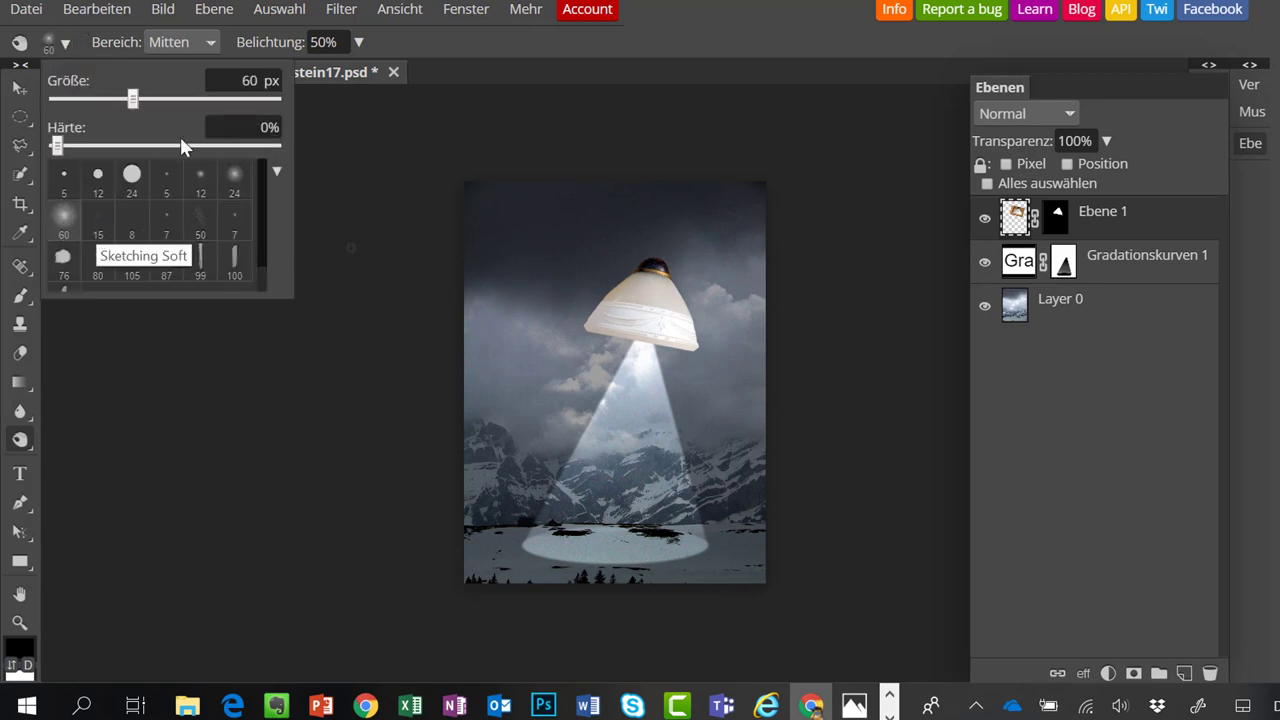
pyautogui.moveTo(145, 97); pyautogui.dragTo(157, 98)
pyautogui.click(669, 280)
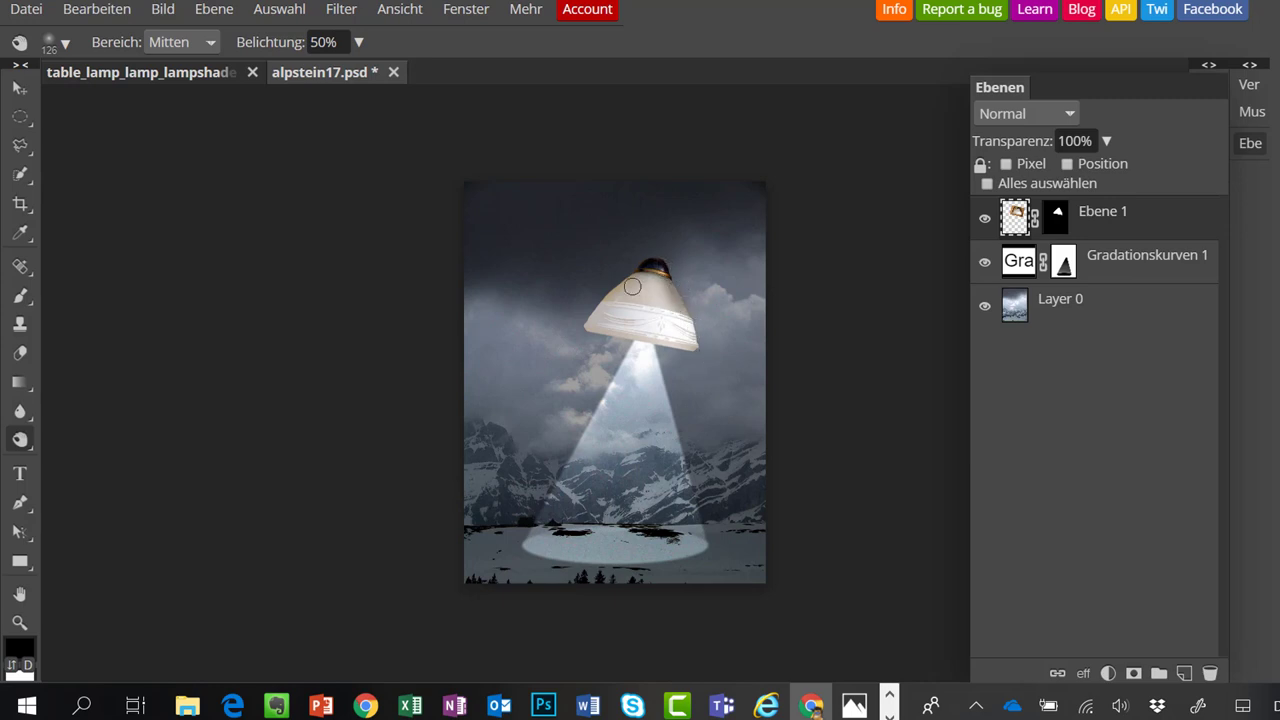
pyautogui.moveTo(632, 276)
pyautogui.mouseDown()
pyautogui.moveTo(584, 327)
pyautogui.moveTo(648, 268)
pyautogui.mouseUp()
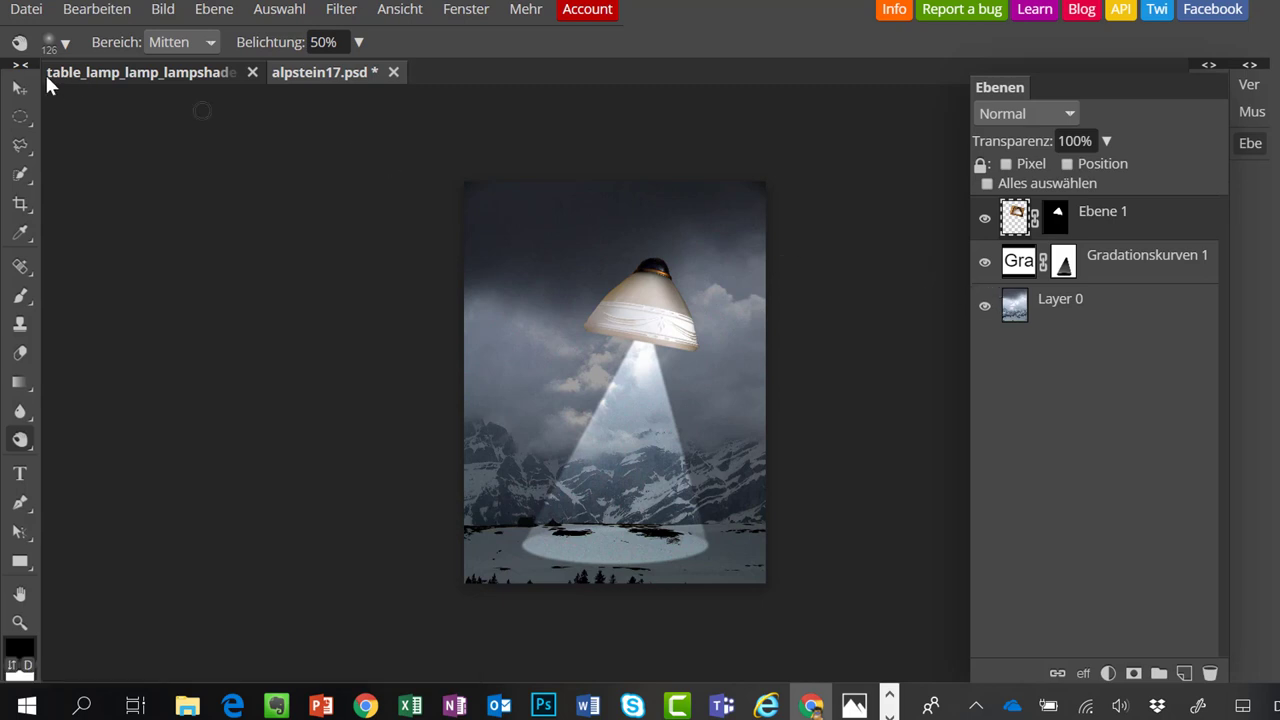
# Export the photomontage as a JPG at 1200 x 1600 px with 70% quality.
pyautogui.click(36, 14)
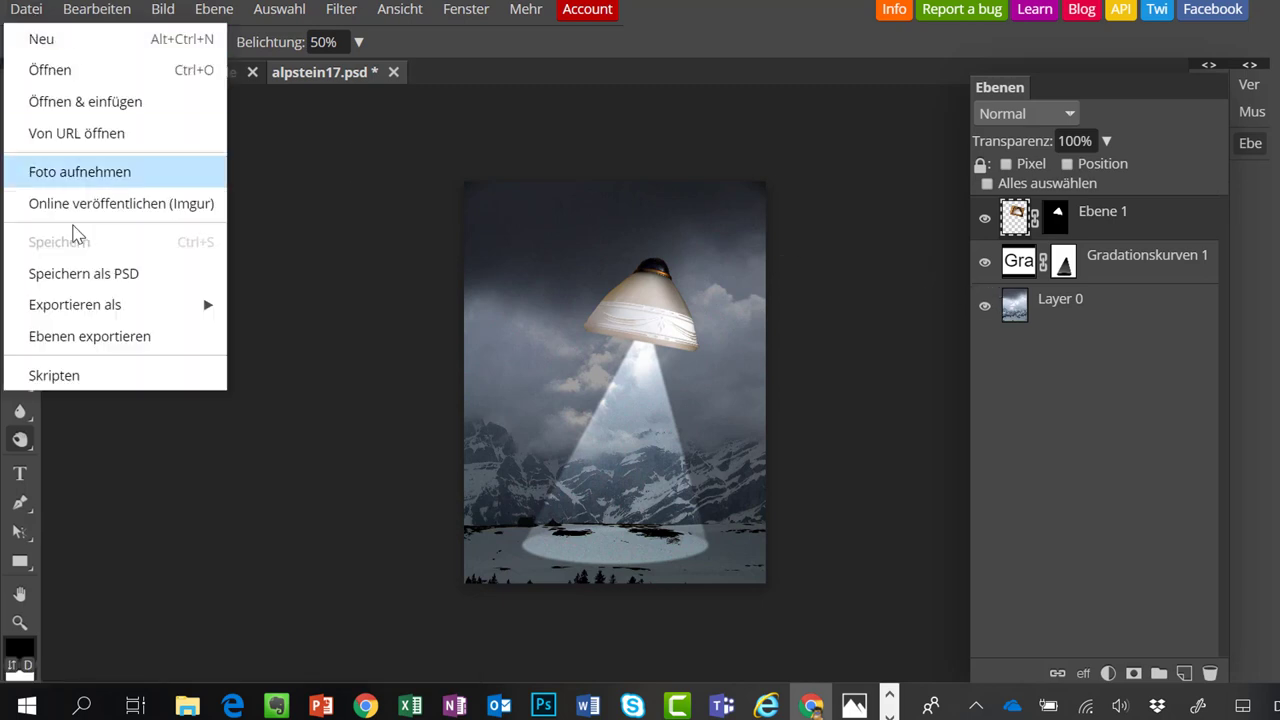
pyautogui.moveTo(96, 306)
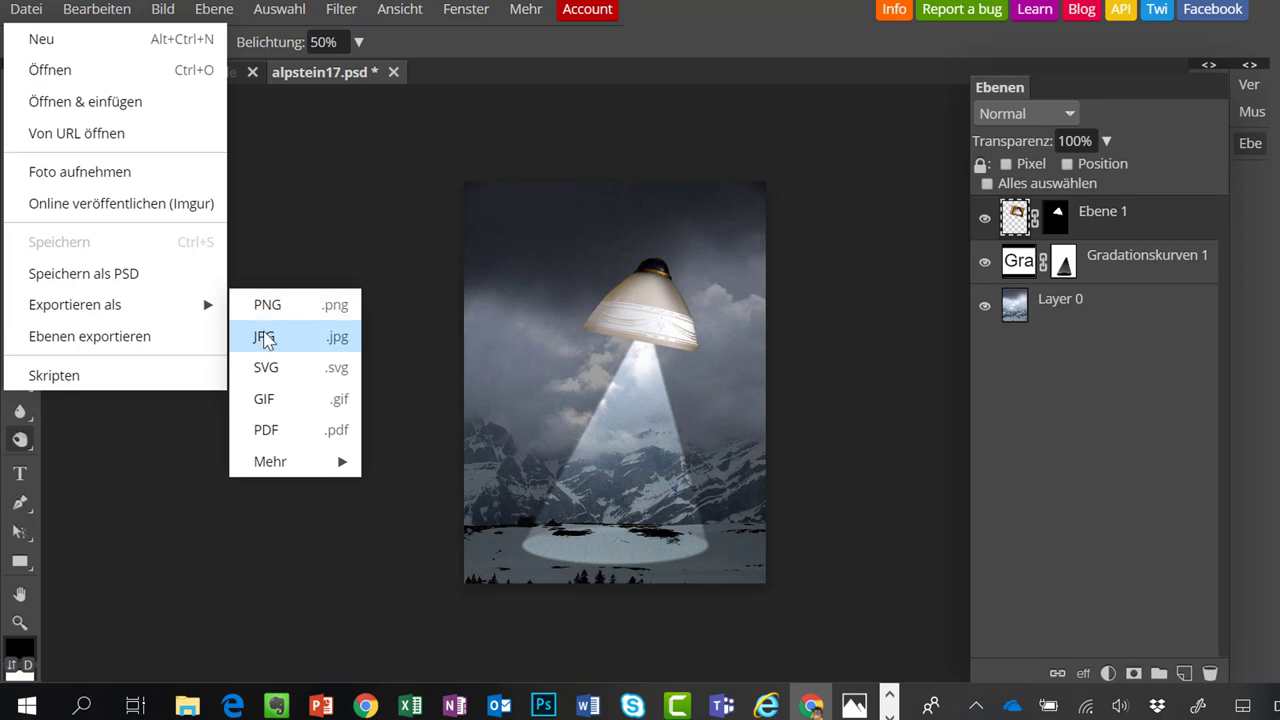
pyautogui.click(265, 339)
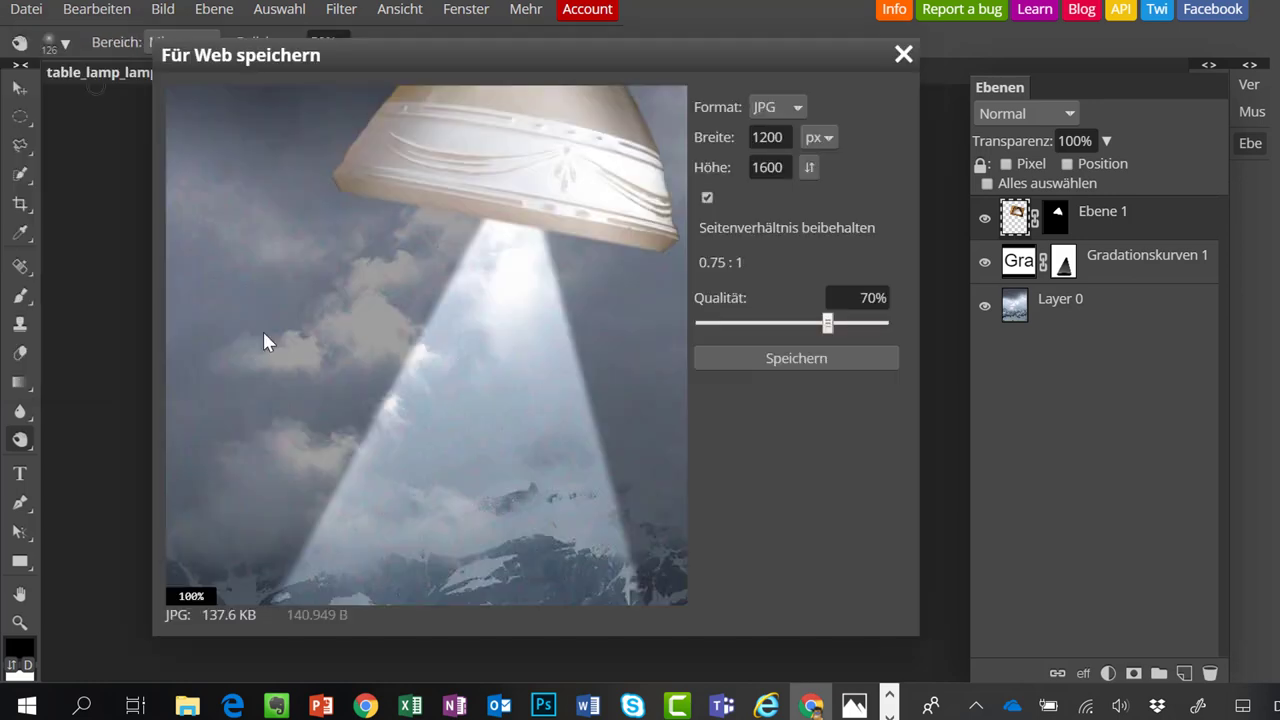
pyautogui.click(757, 358)
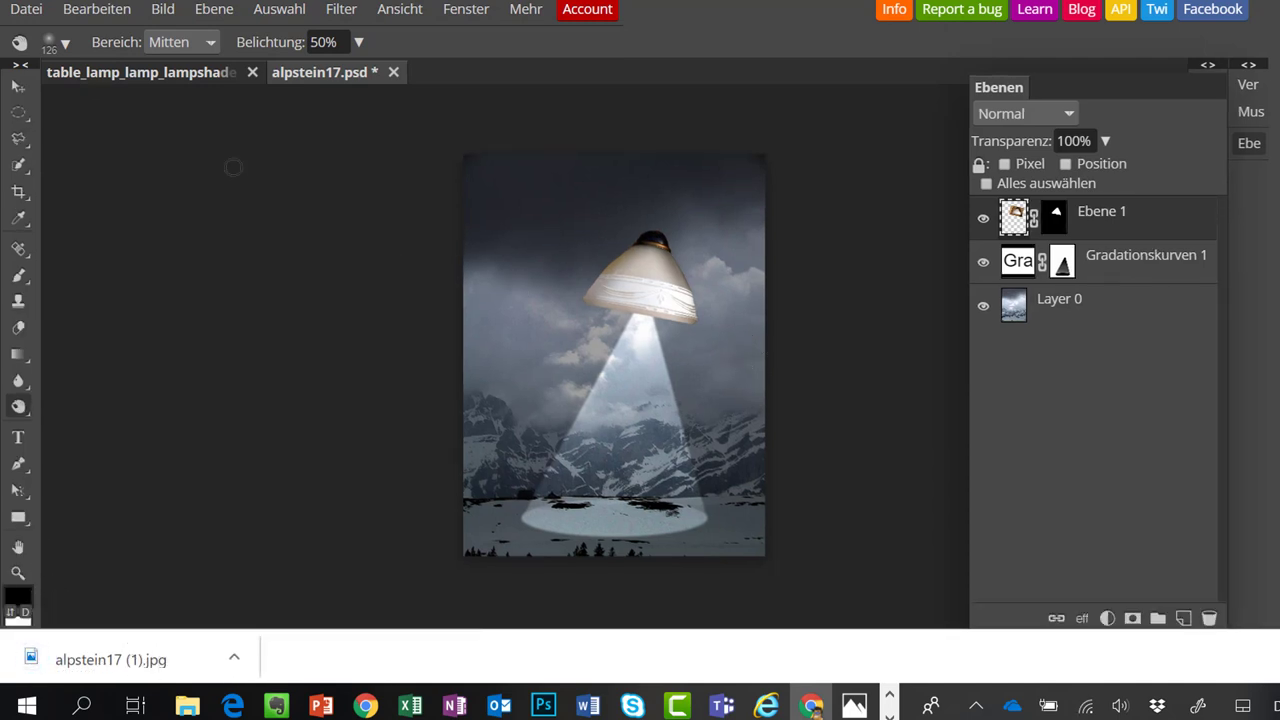
# Adjust the RGB curve of the Gradationskurven 1 adjustment layer by adding a slightly raised point in the darker midtones.
pyautogui.click(27, 12)
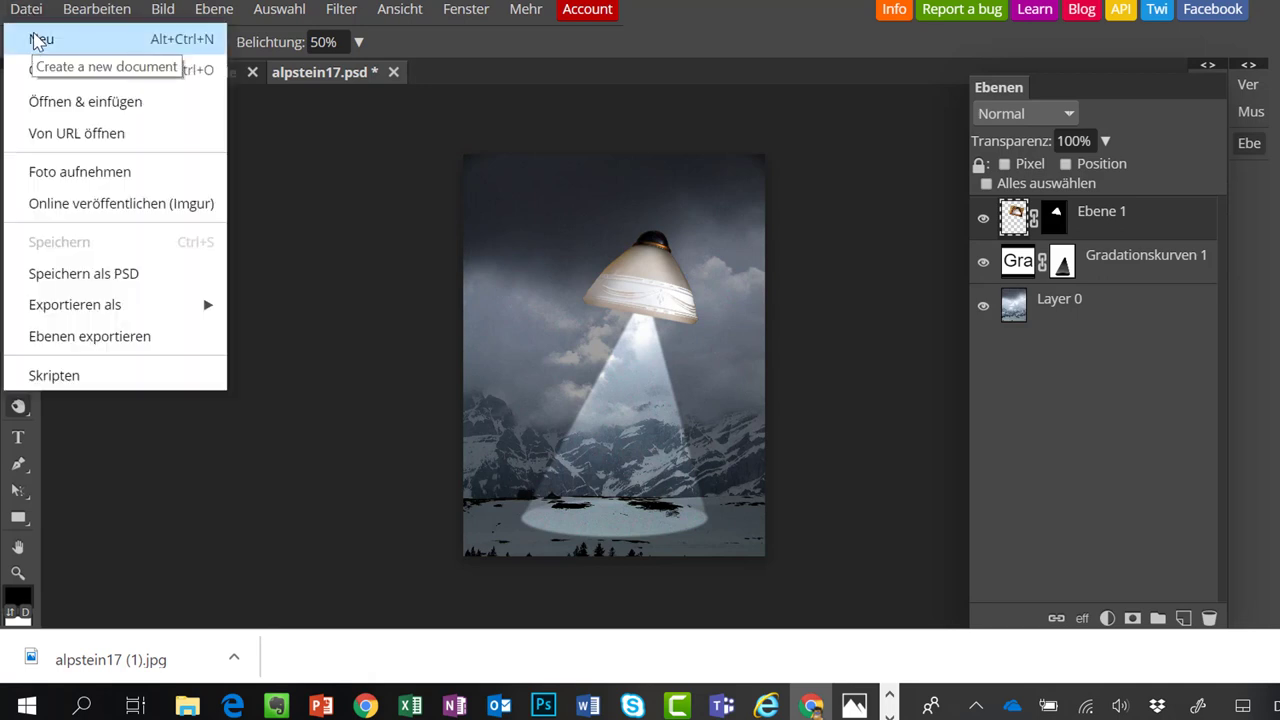
pyautogui.doubleClick(1018, 264)
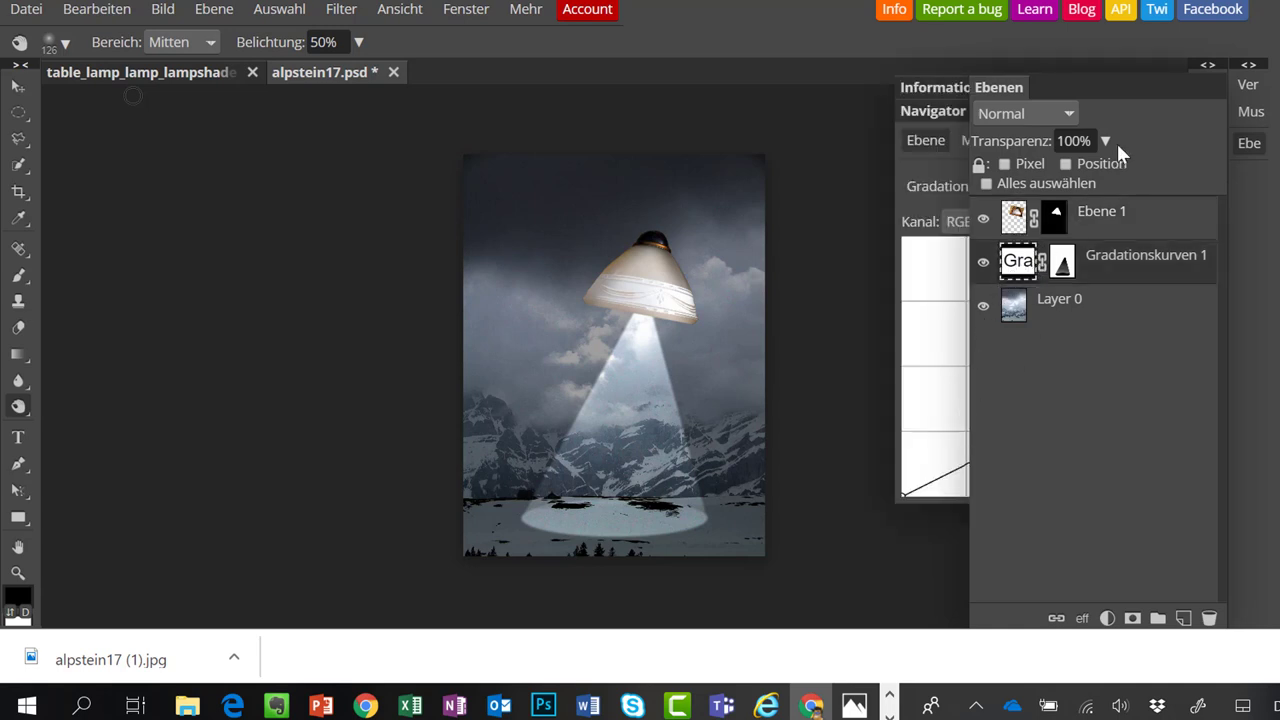
pyautogui.click(1246, 145)
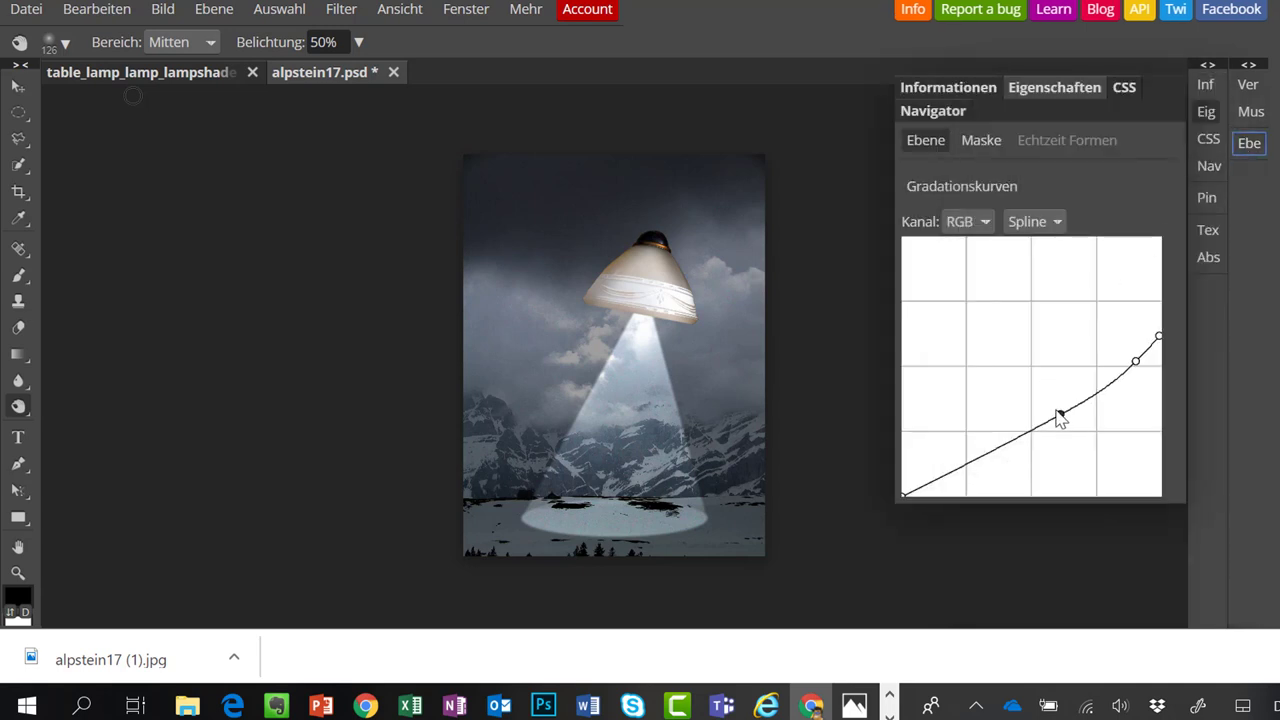
pyautogui.moveTo(1052, 420); pyautogui.dragTo(1010, 441)
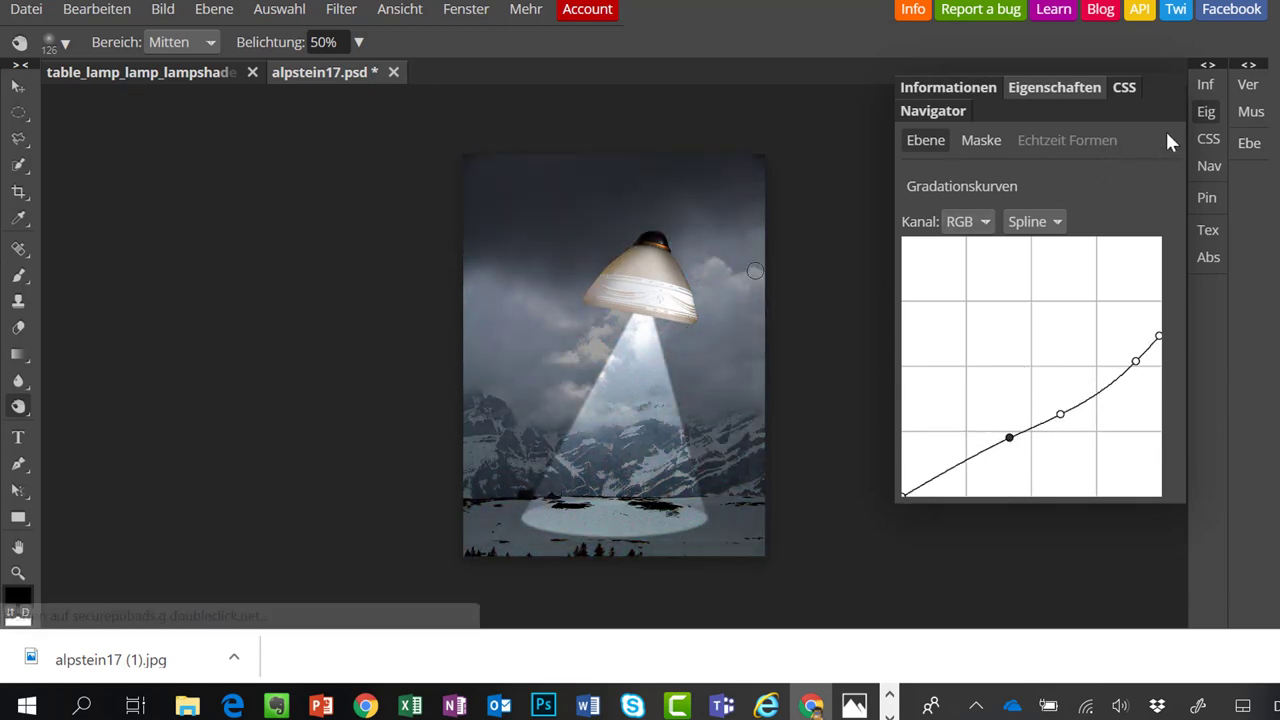
pyautogui.click(1207, 113)
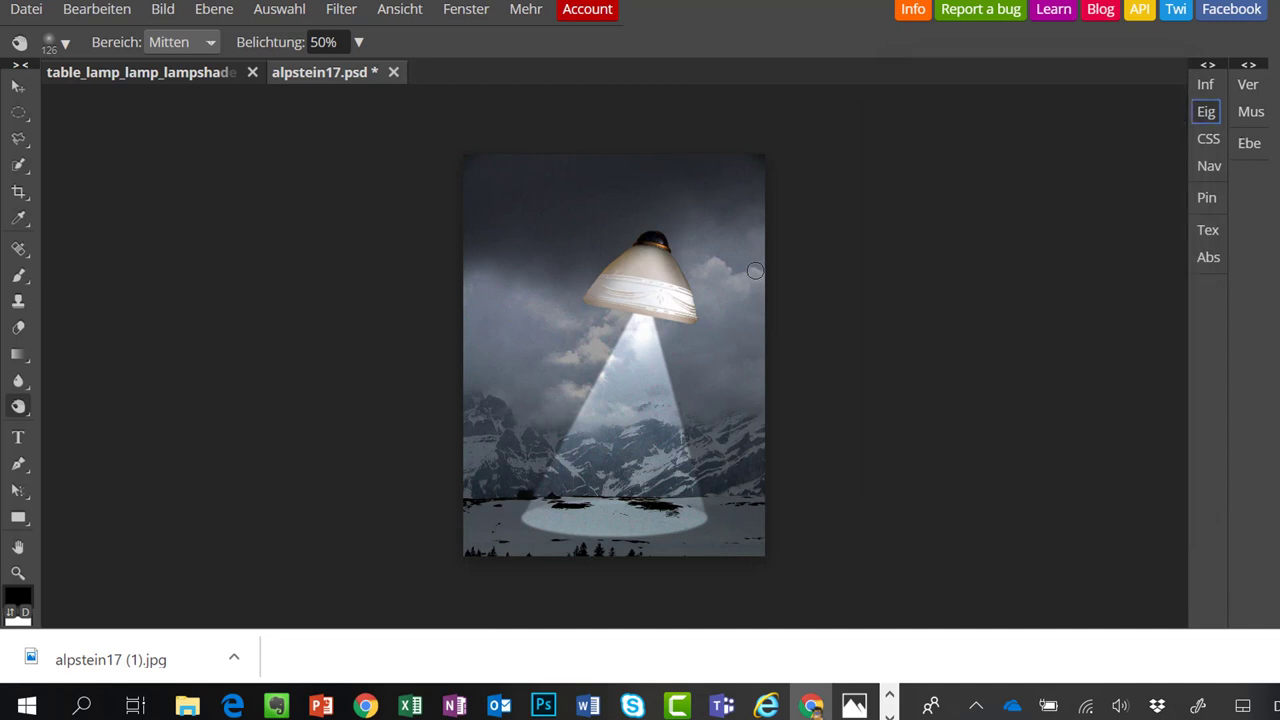
# Save the layered photomontage as a PSD file.
pyautogui.click(27, 10)
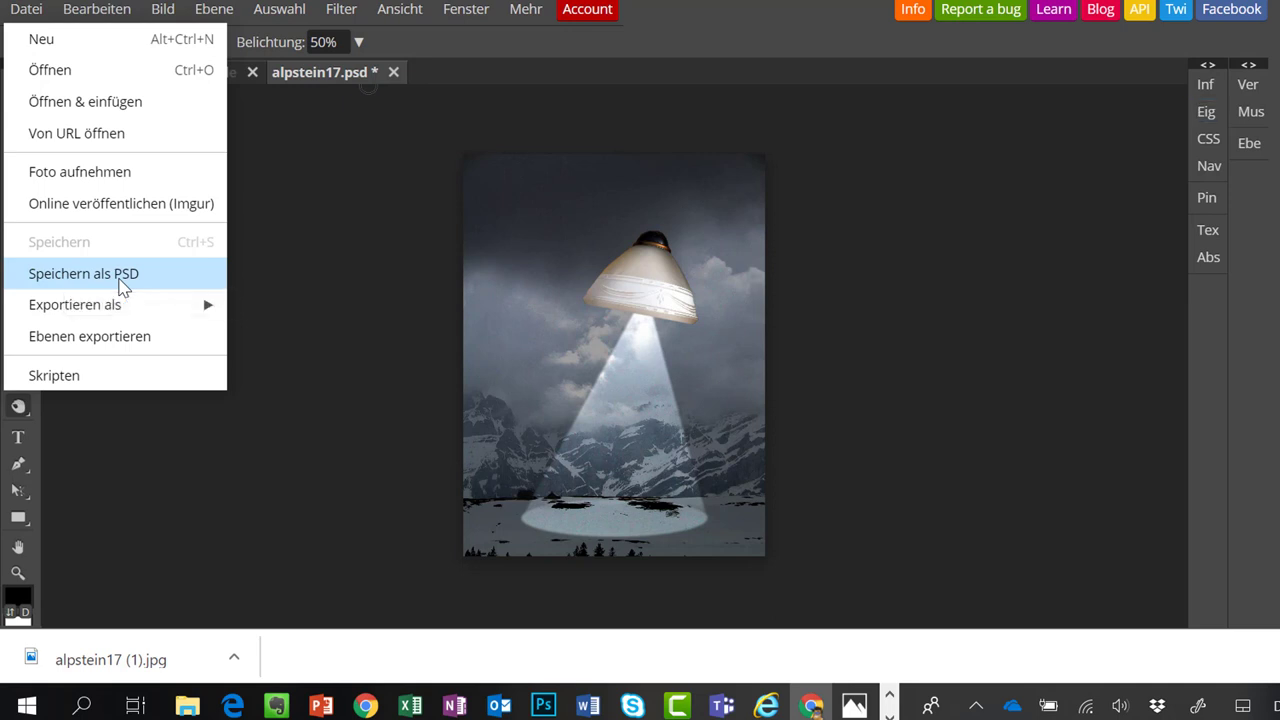
pyautogui.click(122, 280)
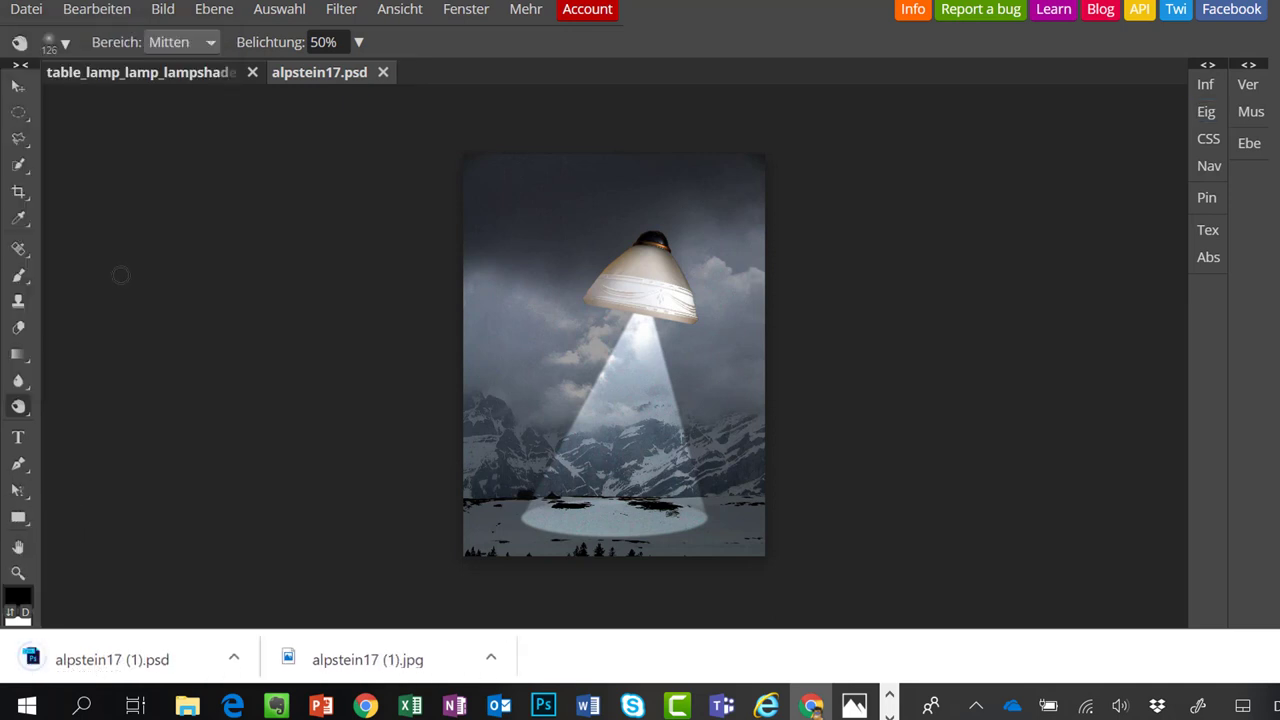